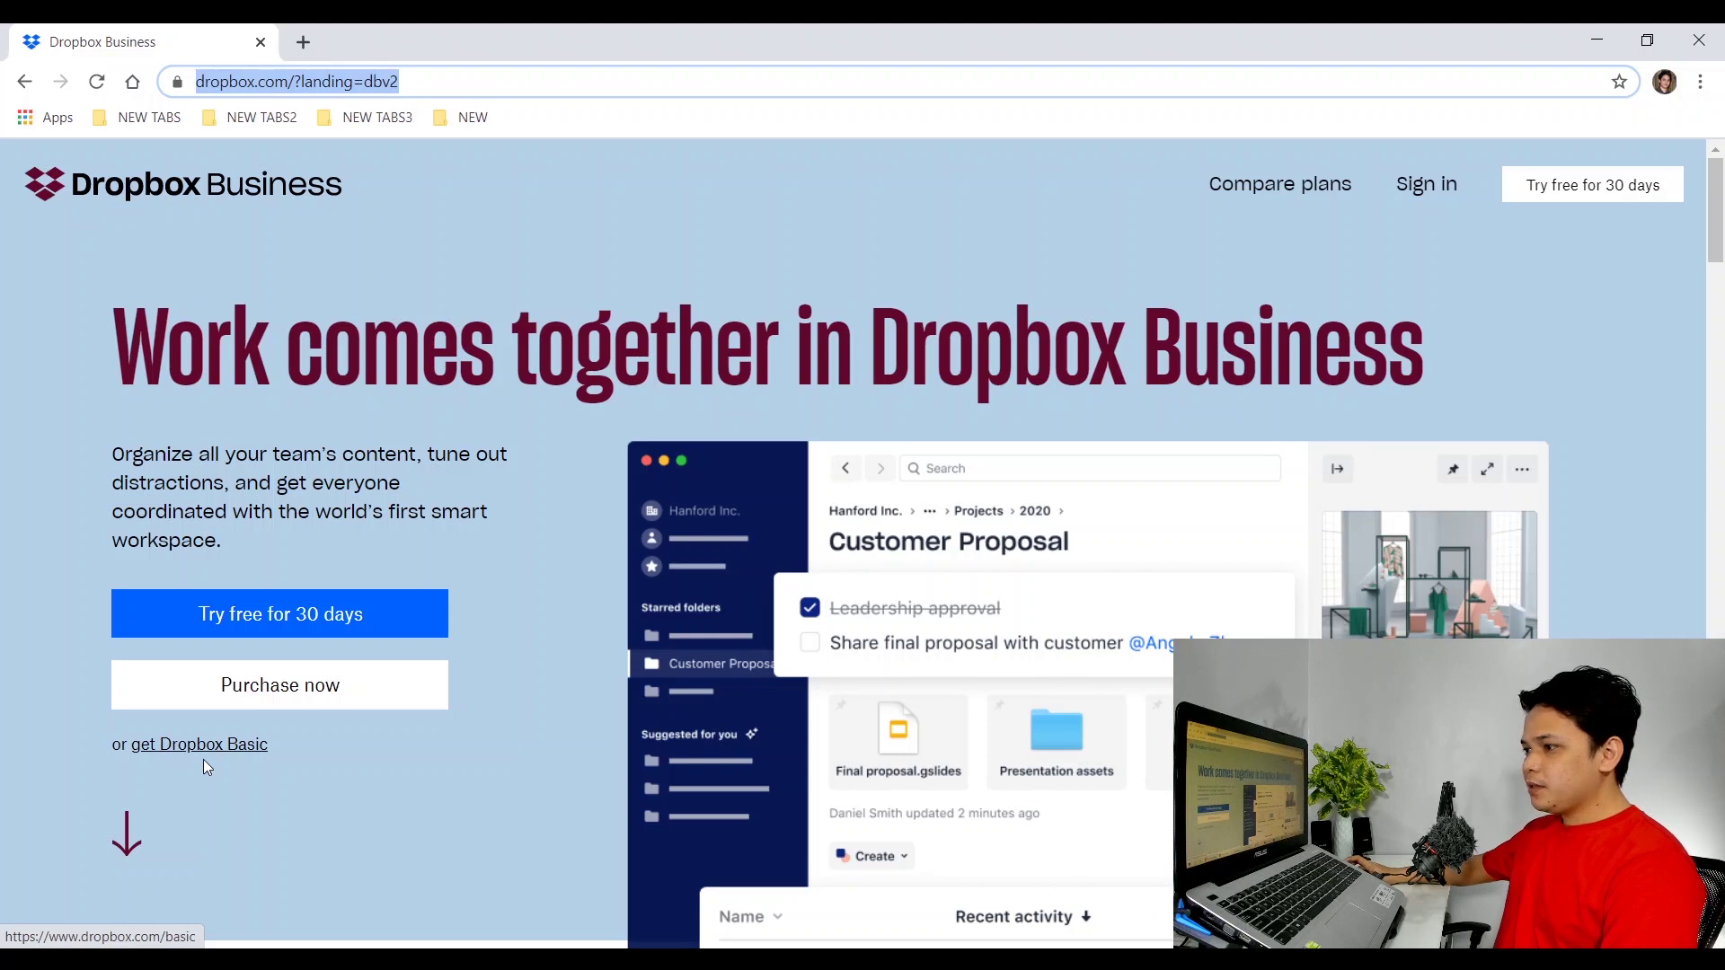
Sign in to the Dropbox account from the Dropbox Basic page to reach Home.
left_click(237, 753)
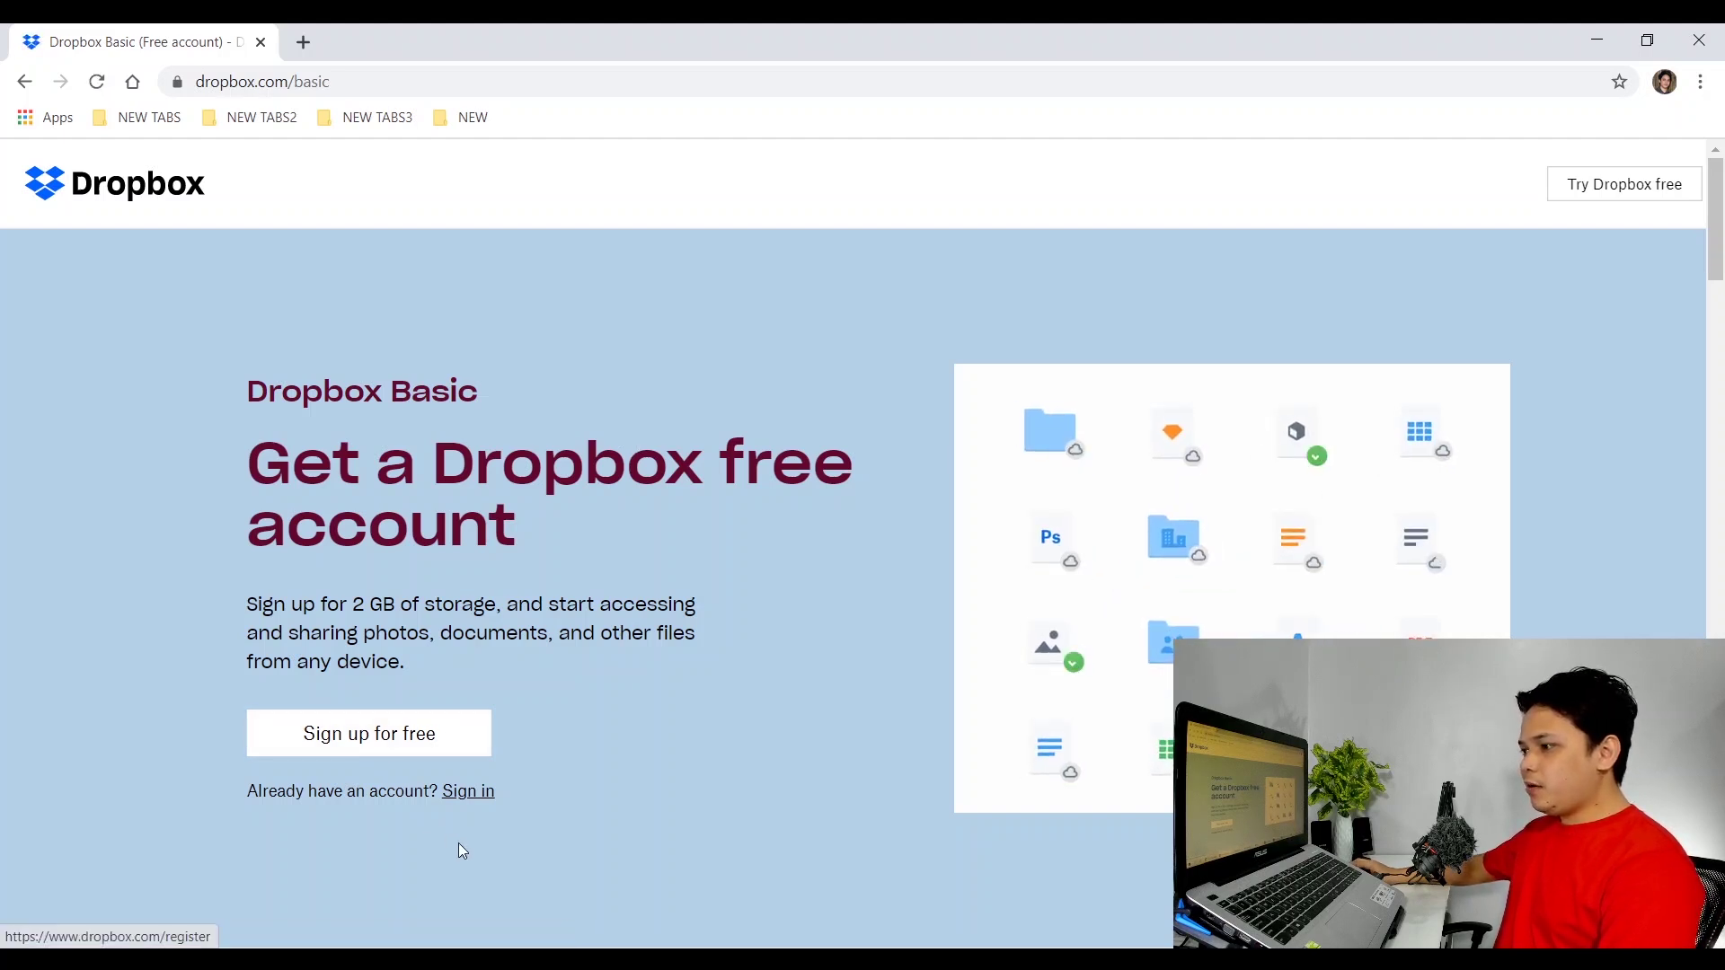
left_click(476, 800)
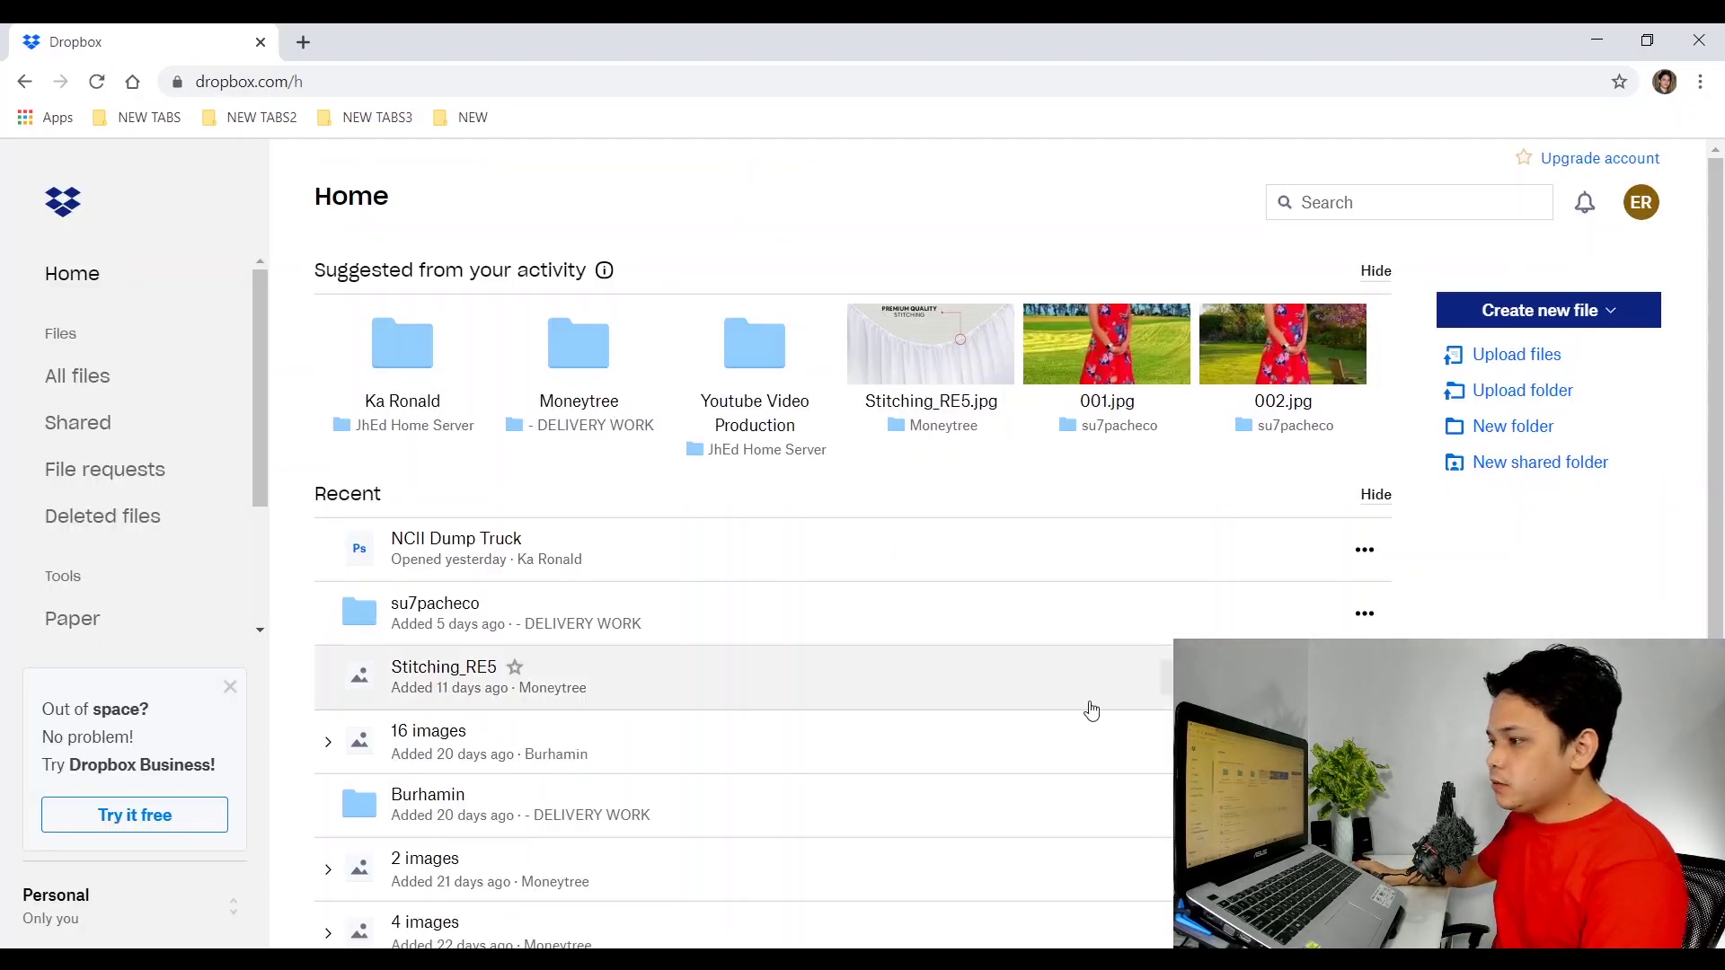
scroll(1086, 709, "down", 5)
scroll(1086, 709, "up", 4)
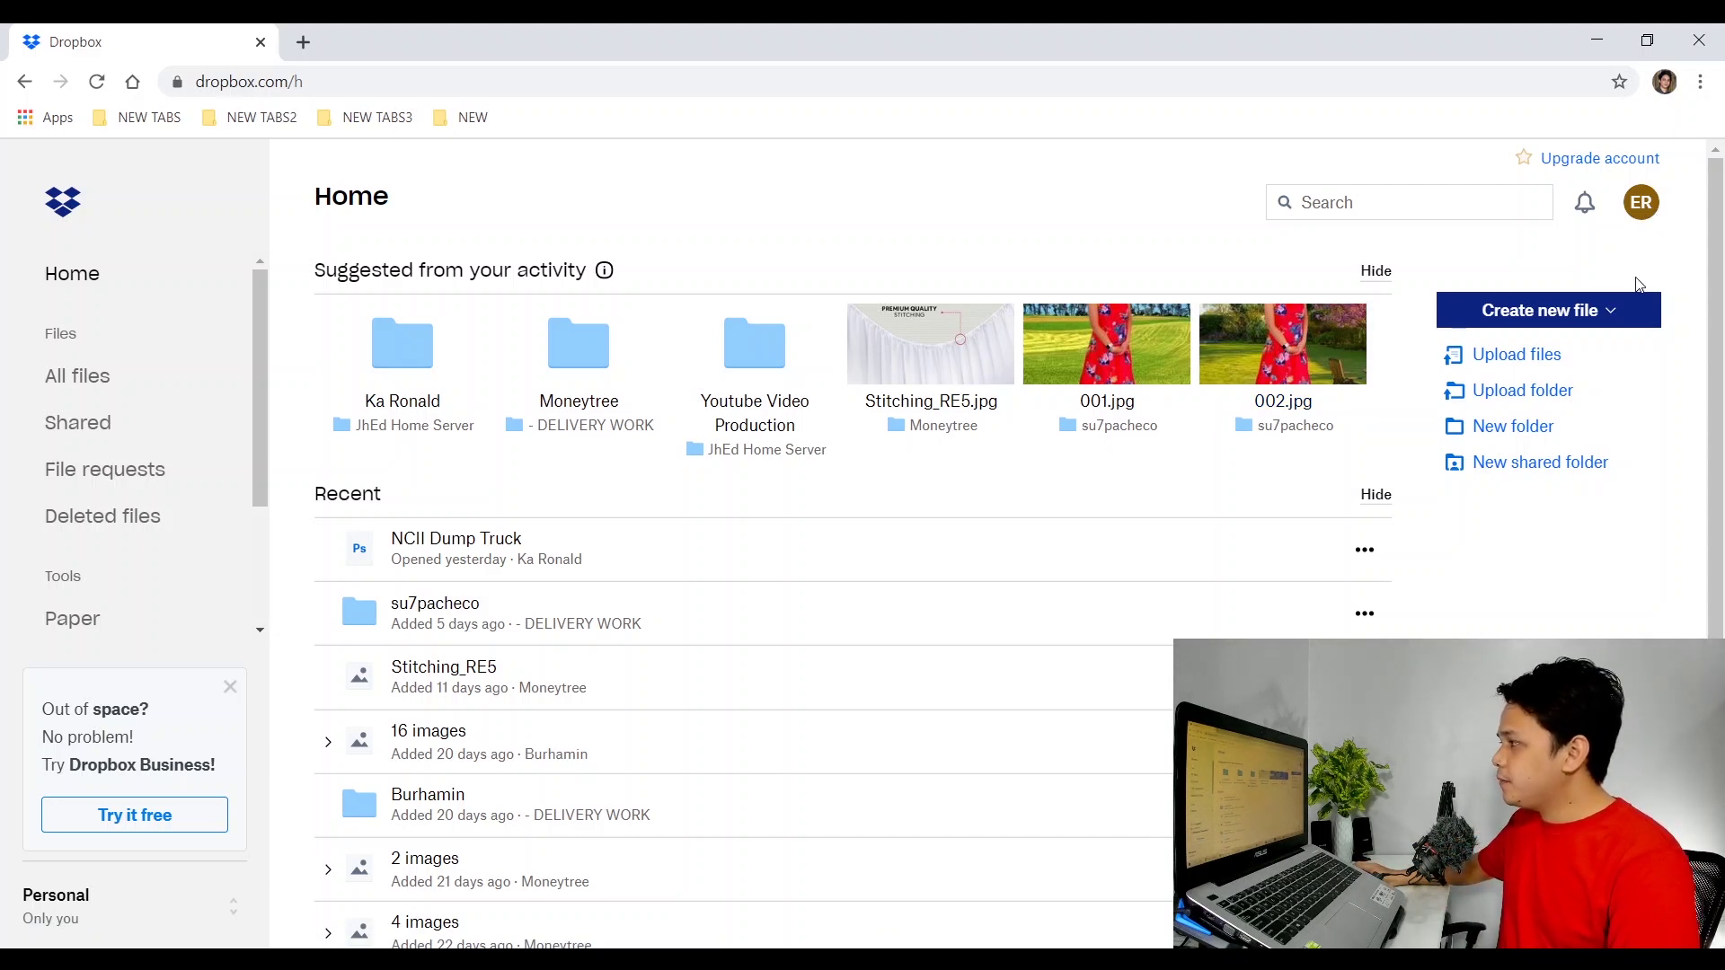
Download the Dropbox desktop installer from the account menu and run DropboxInstaller.exe.
left_click(1641, 205)
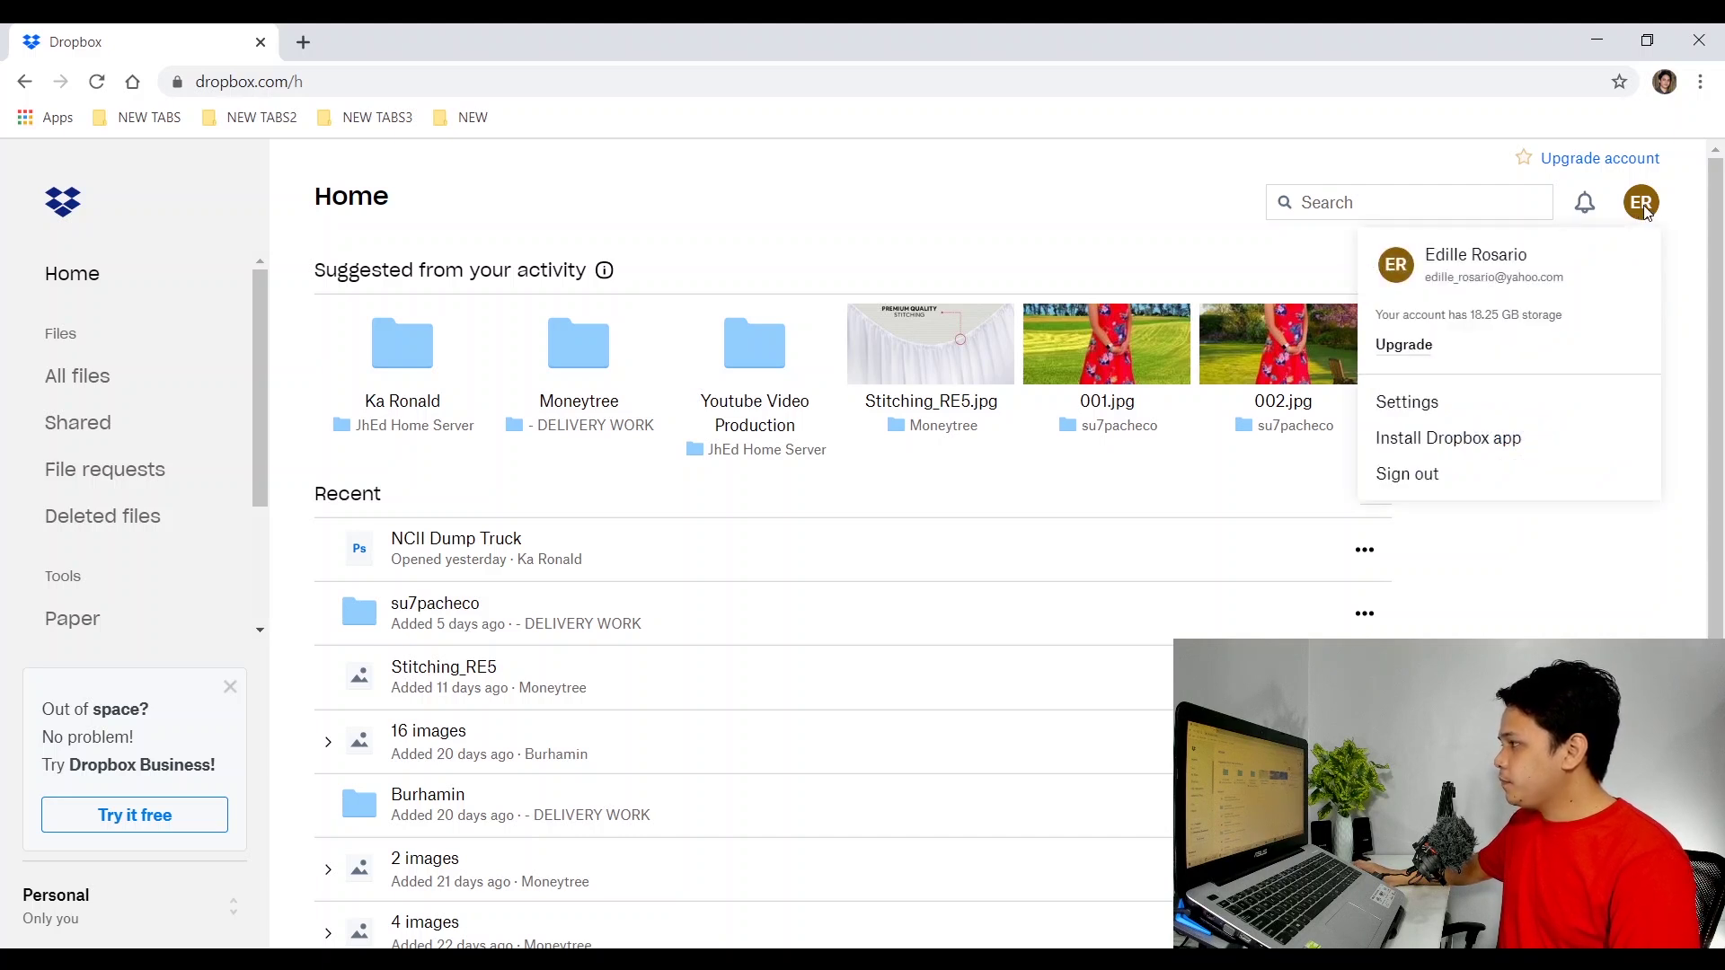
left_click(1456, 455)
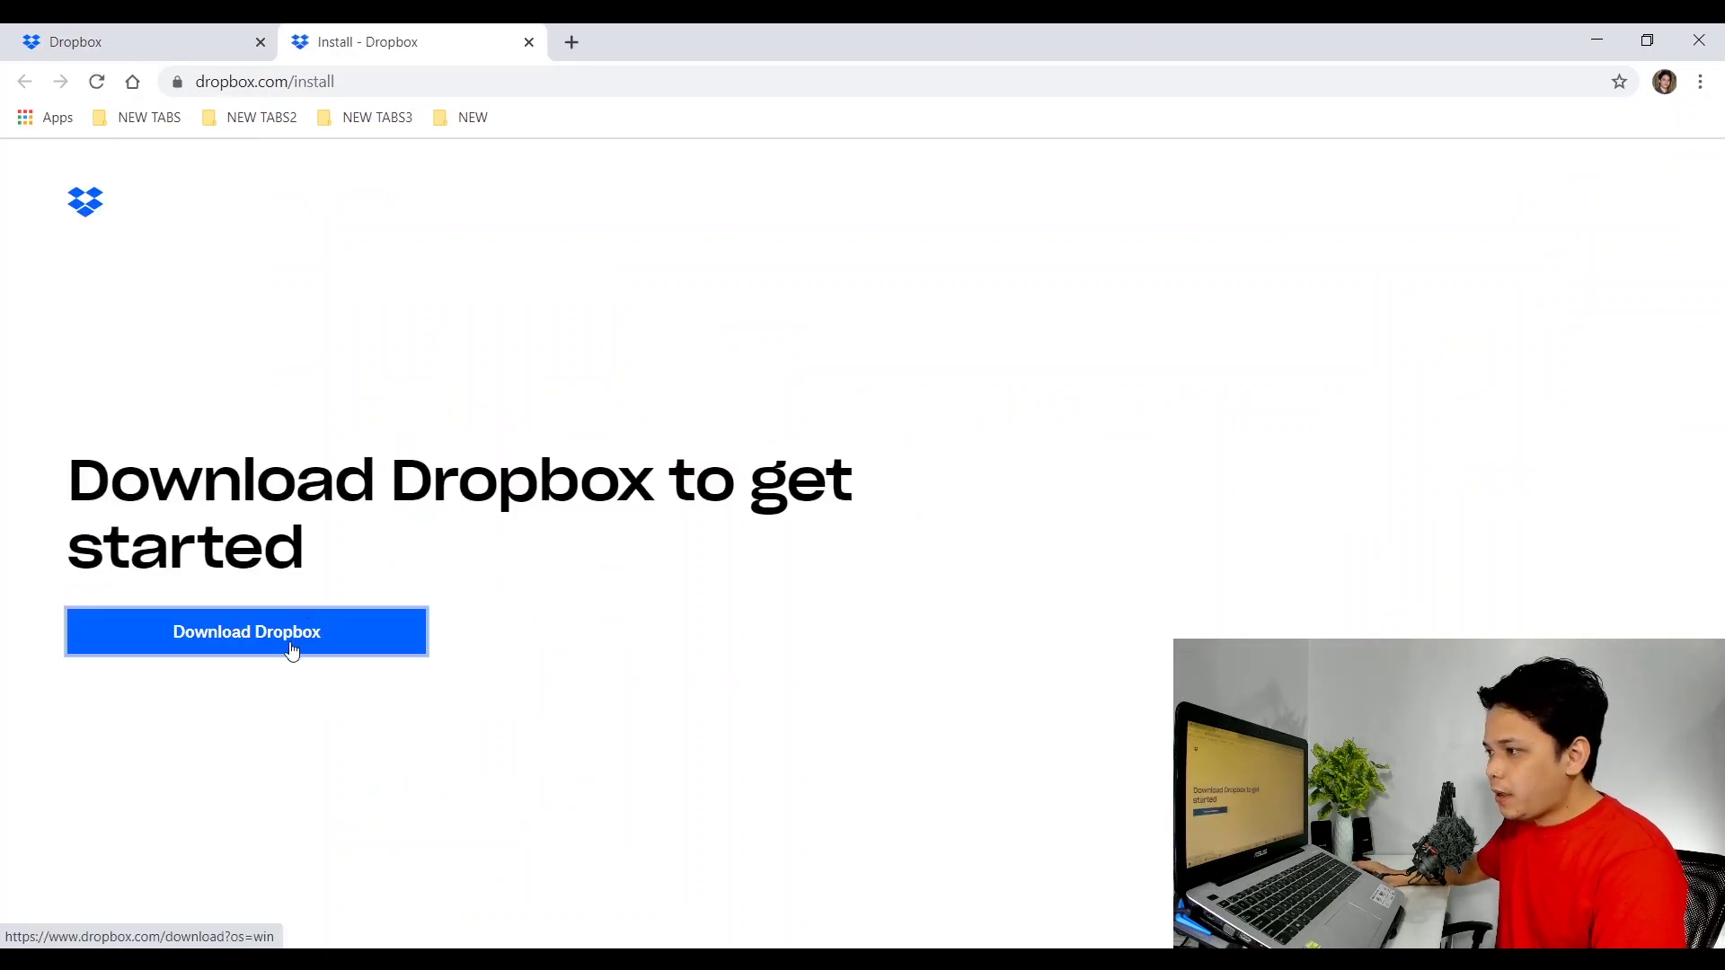
left_click(295, 639)
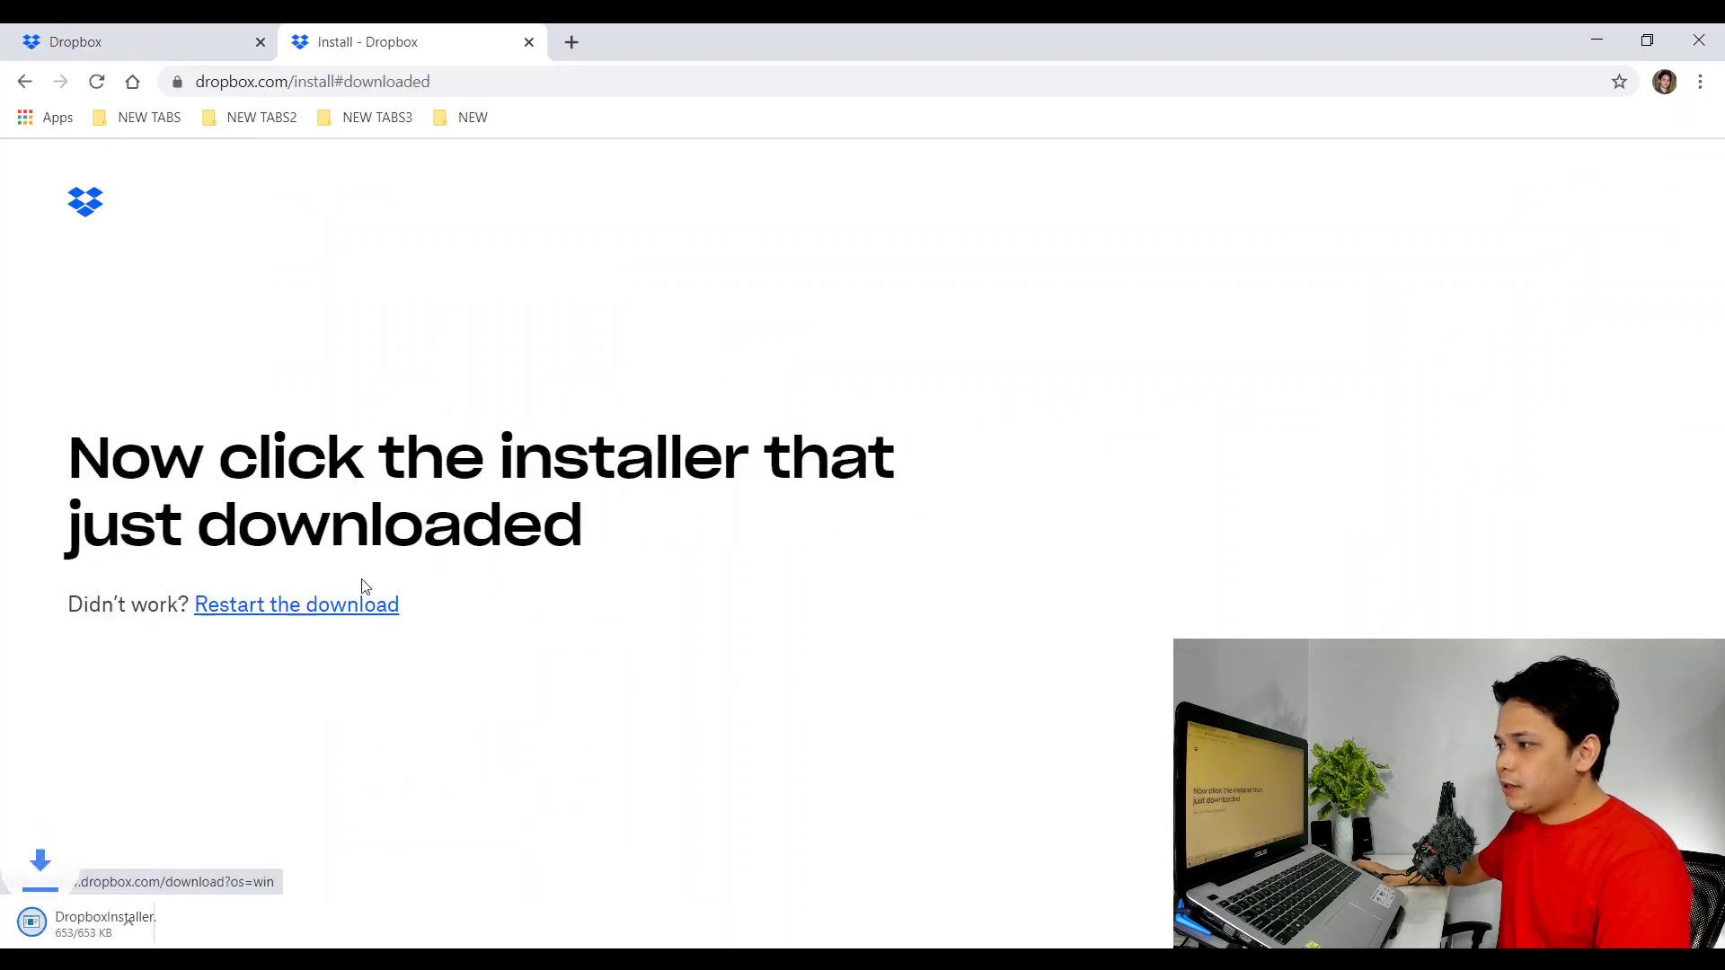
left_click(117, 923)
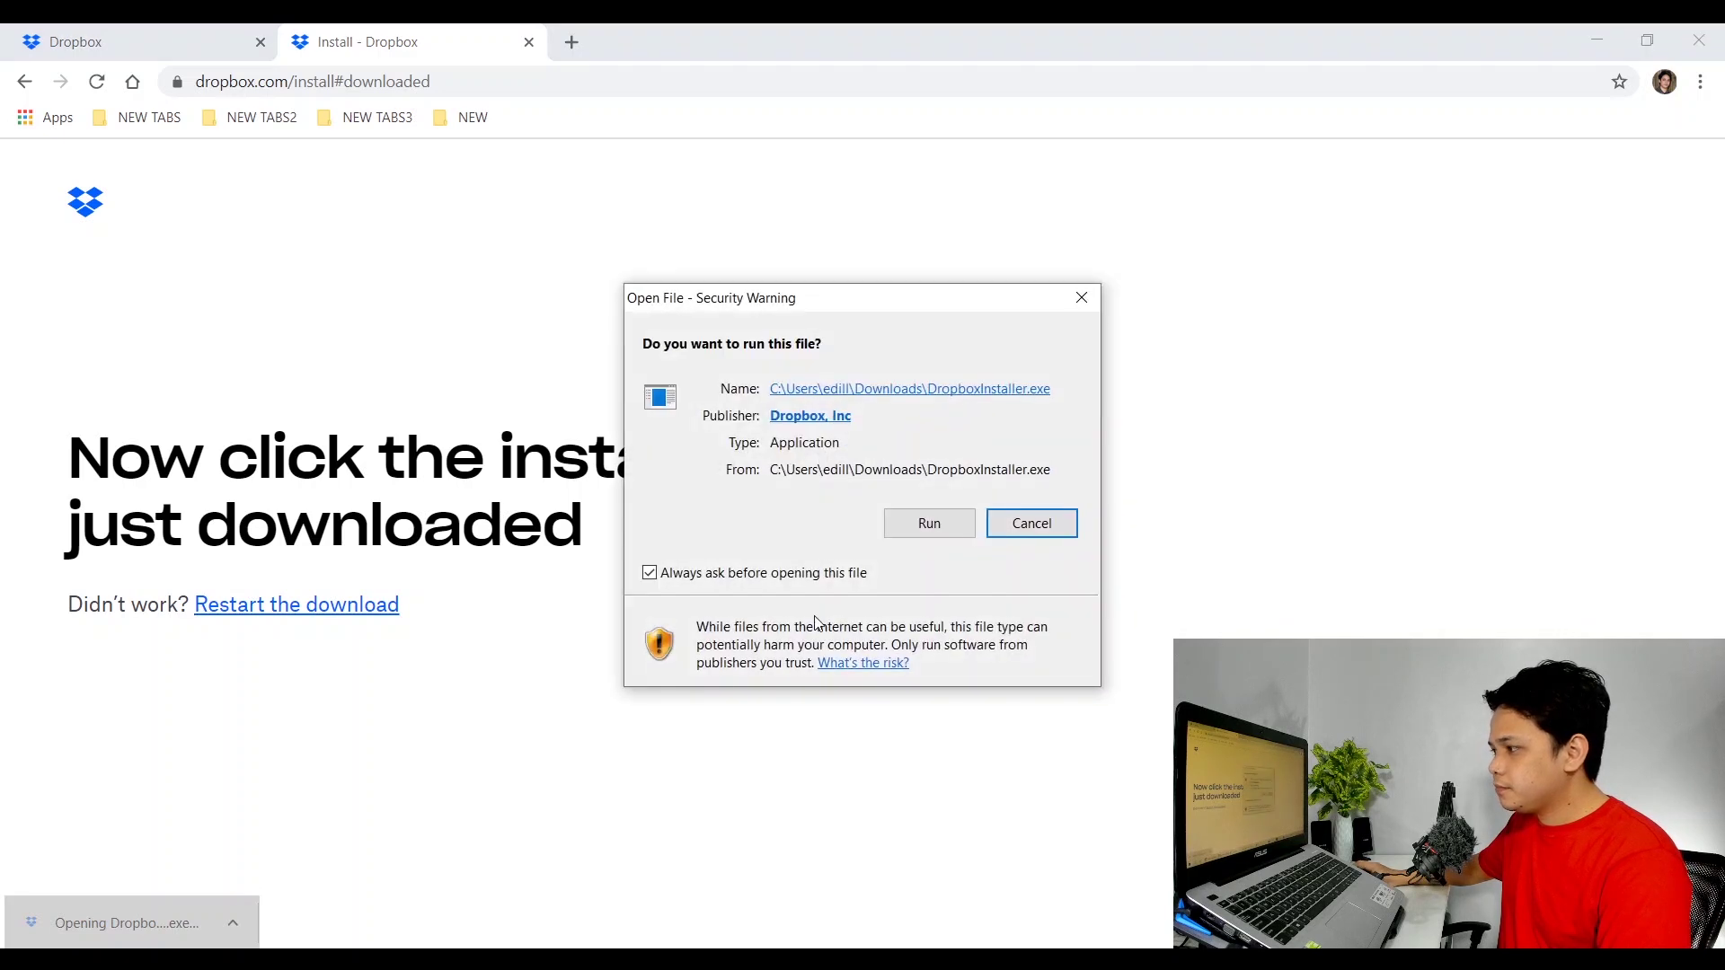
left_click(943, 532)
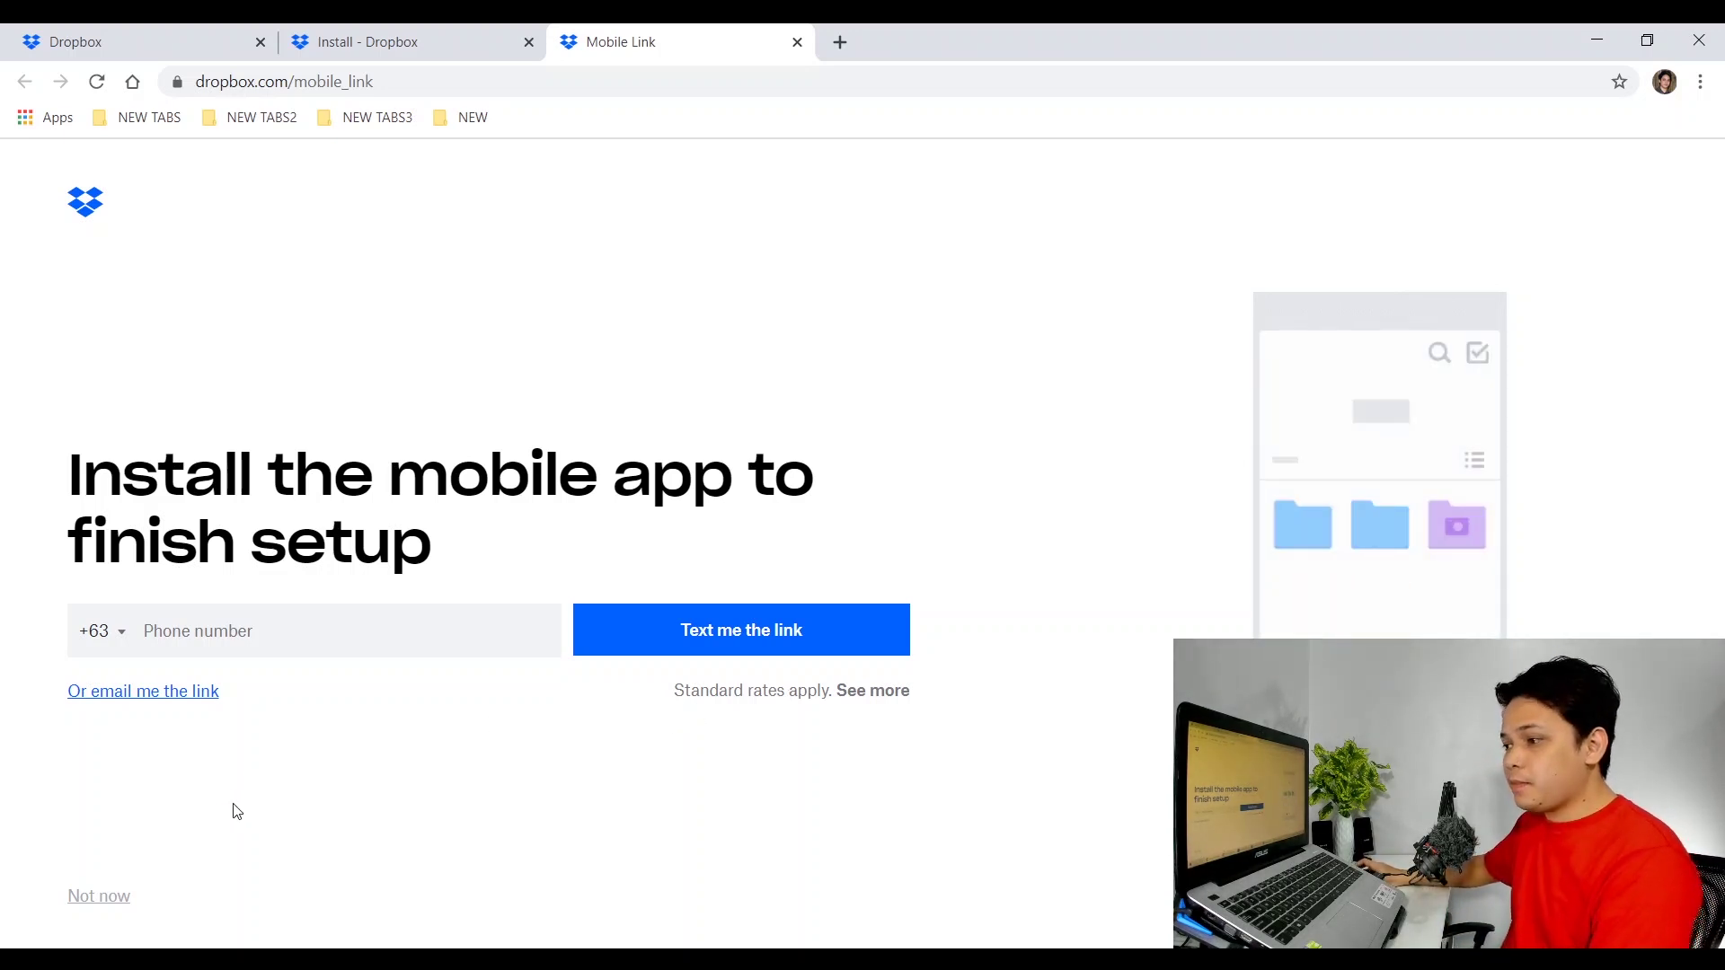
Skip the mobile app setup and choose to unlink some old devices.
left_click(103, 901)
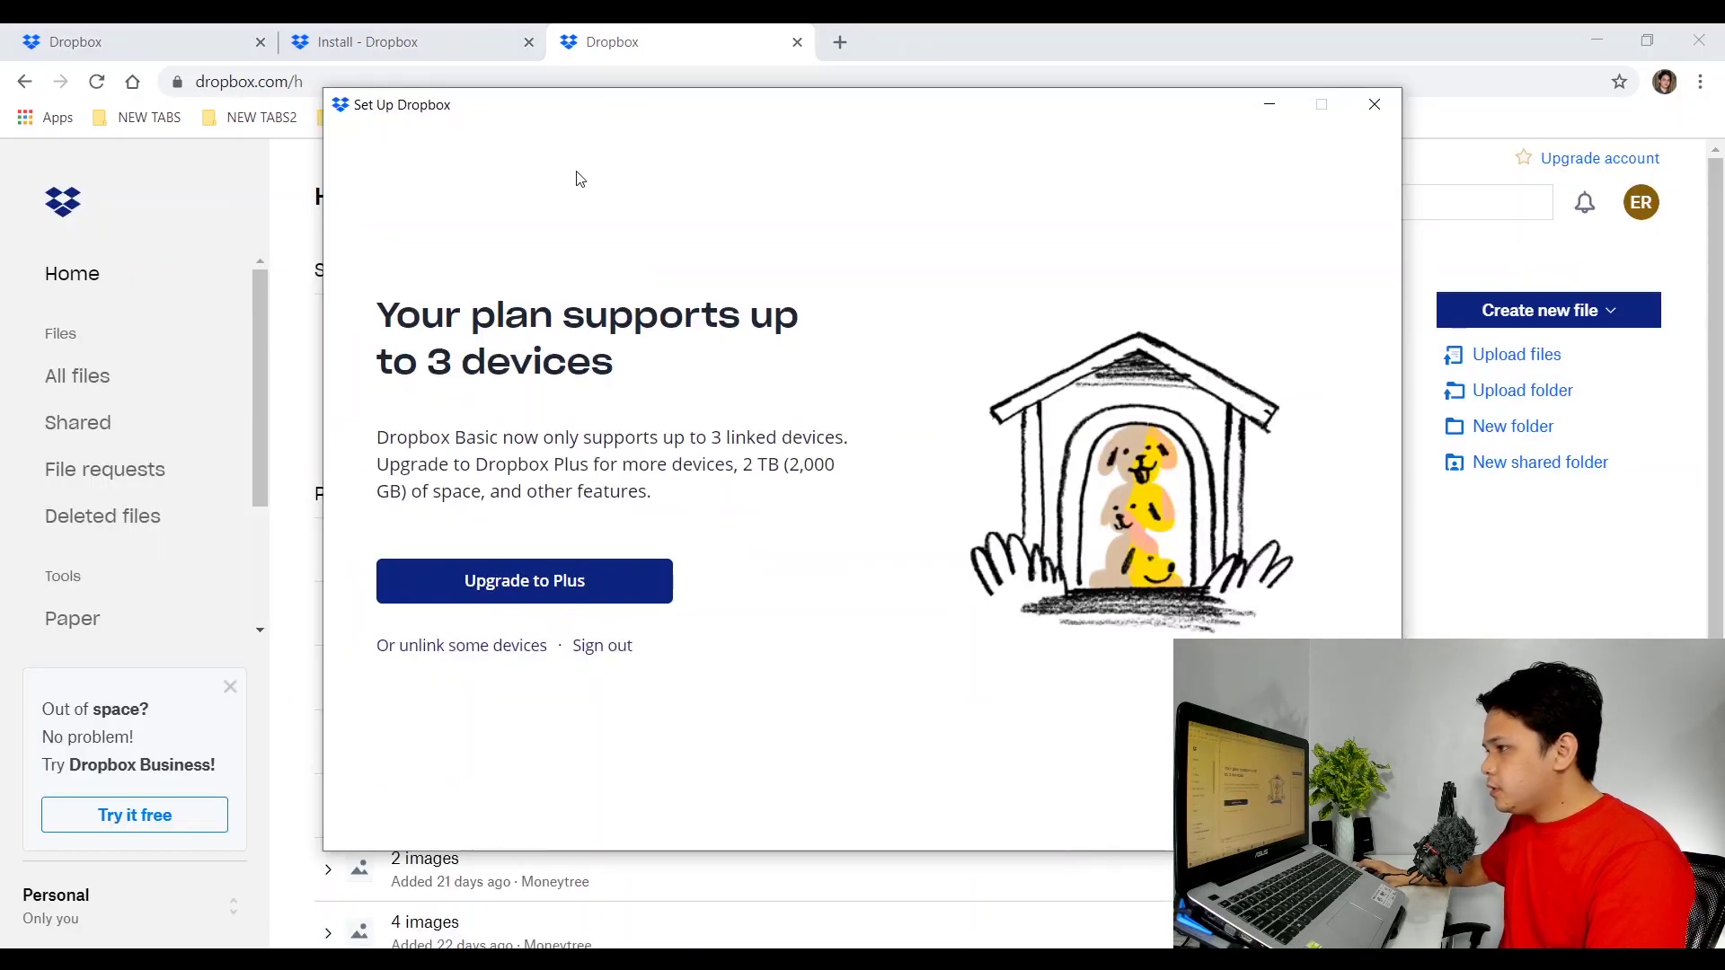
left_click_drag(728, 104, 654, 142)
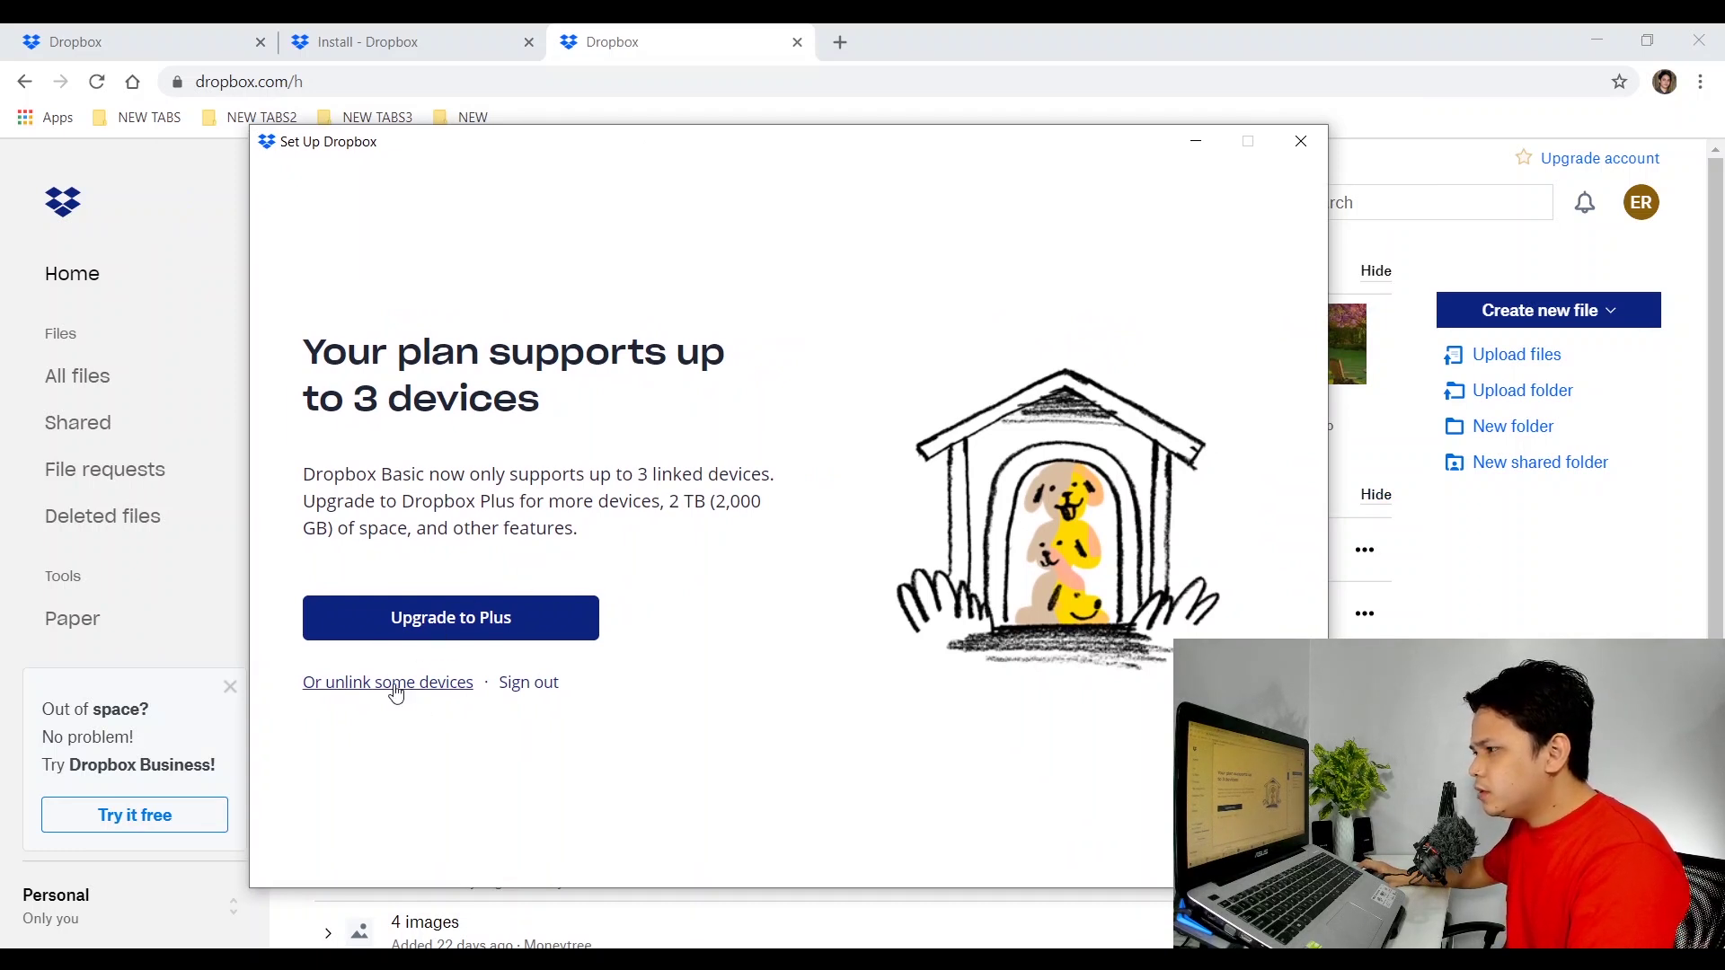
left_click(359, 685)
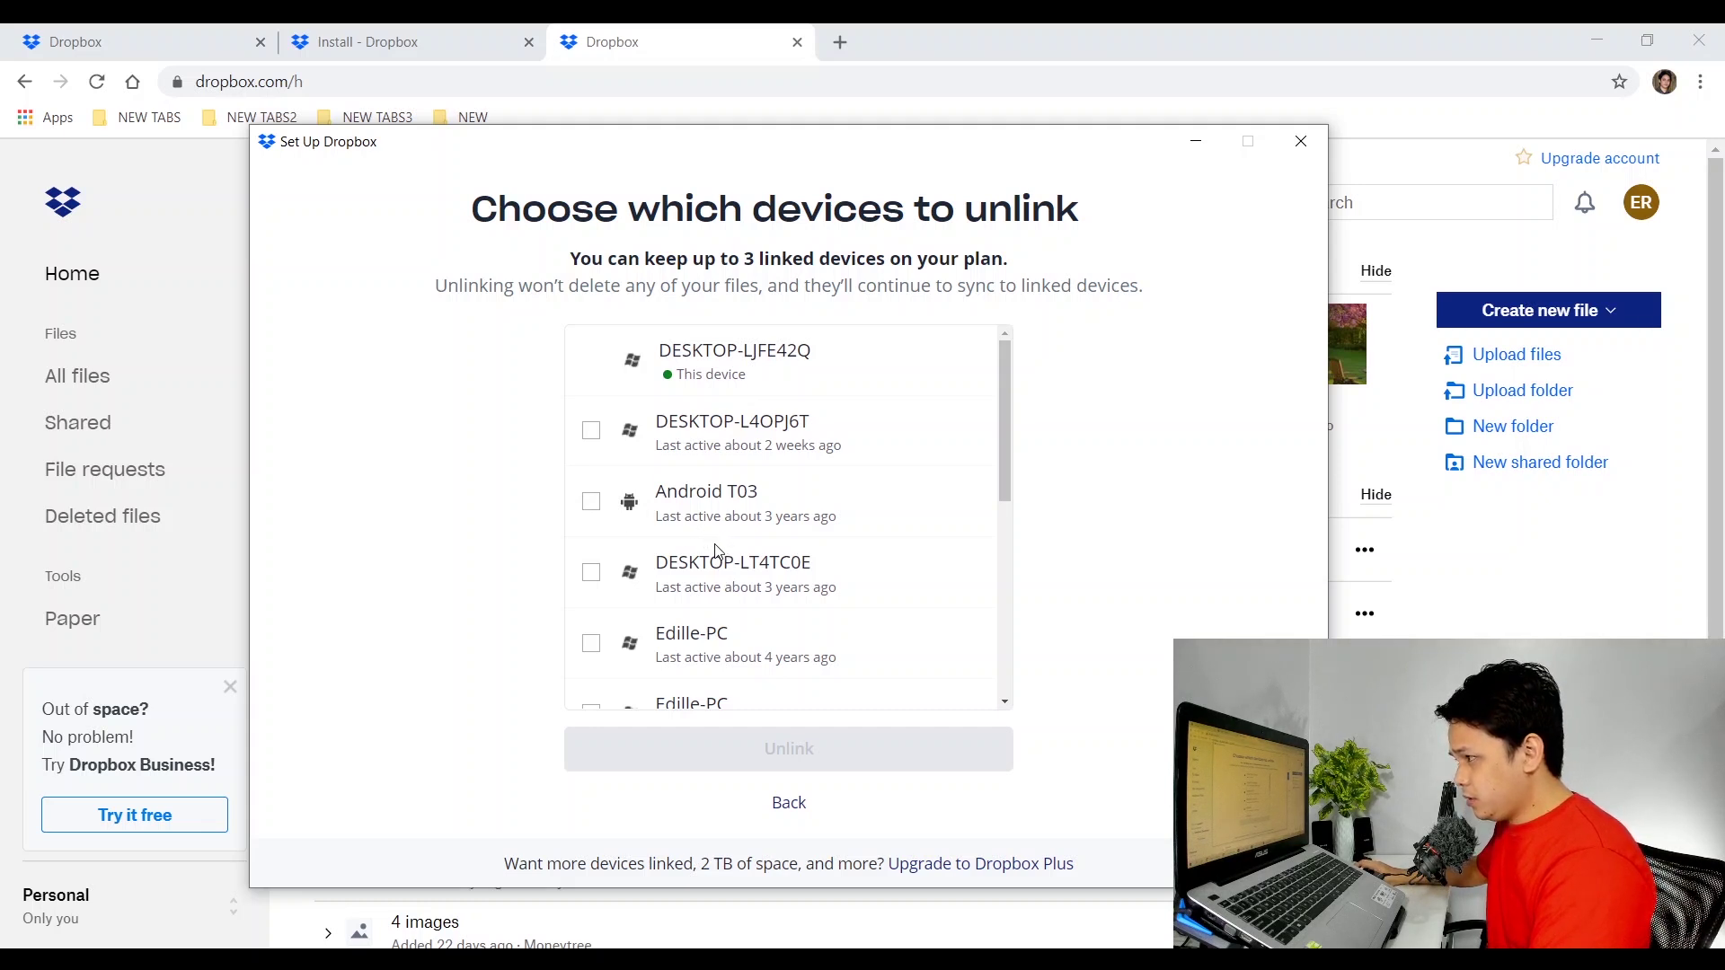
Mark DESKTOP-L4OPJ6T, Android T03, DESKTOP-LT4TC0E and two more old PCs for unlinking.
left_click(591, 433)
left_click(591, 503)
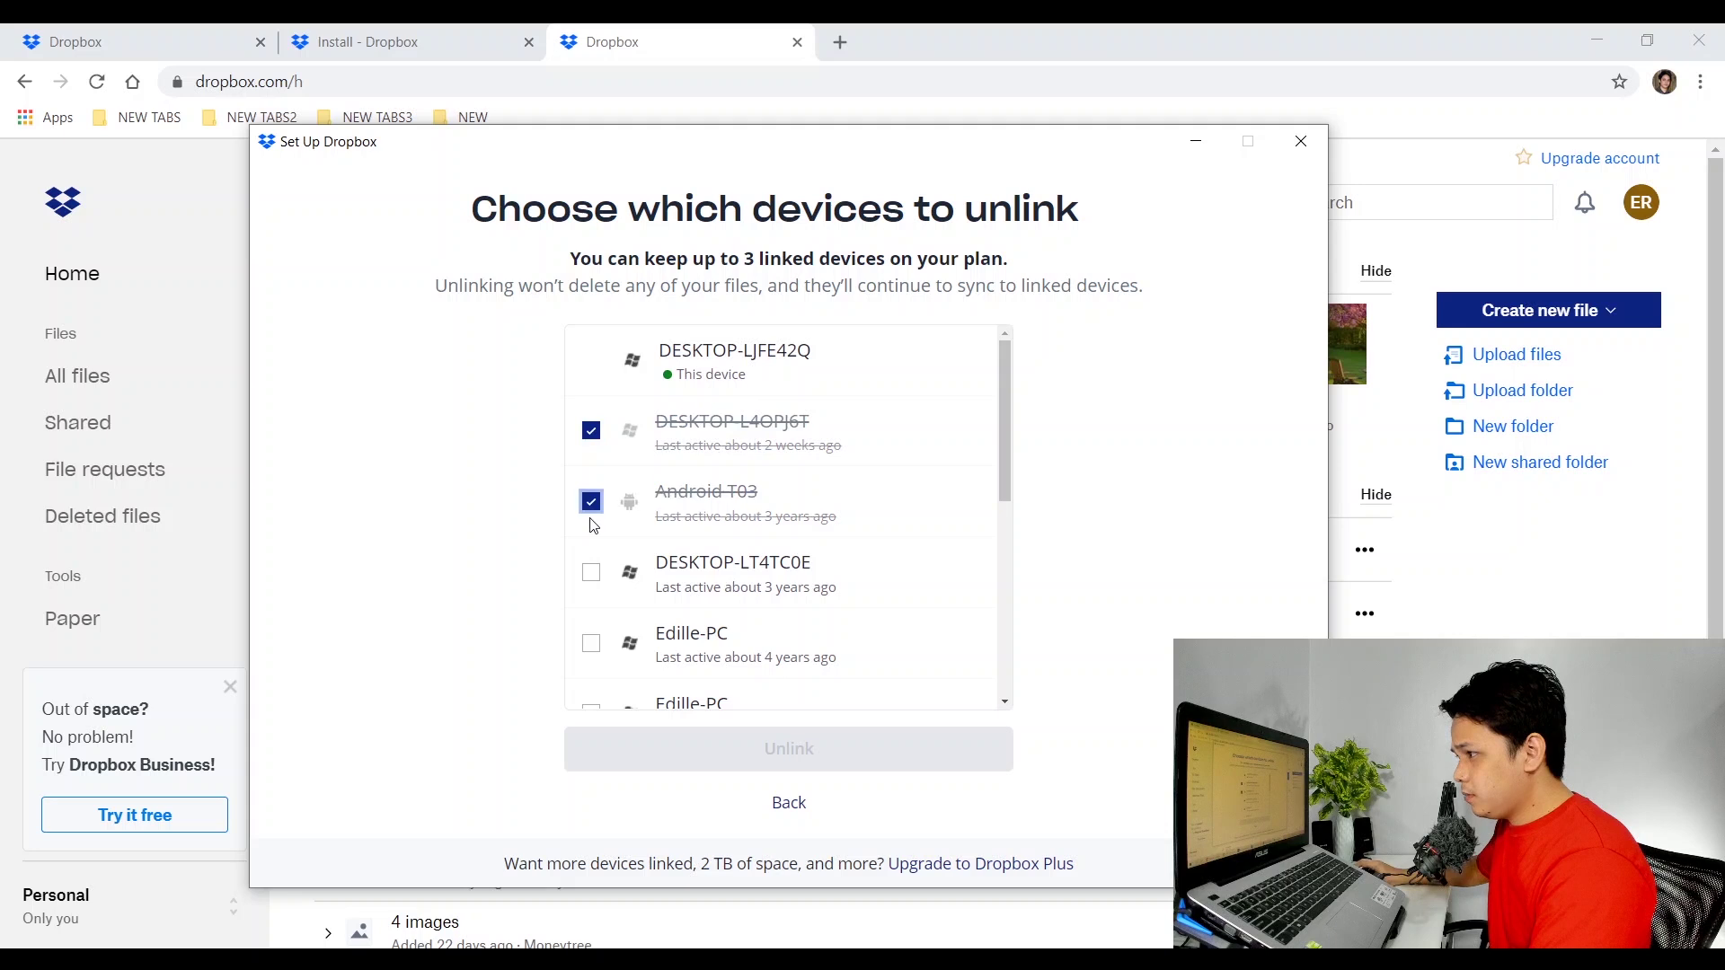
left_click(591, 573)
scroll(753, 615, "down", 1)
left_click(593, 595)
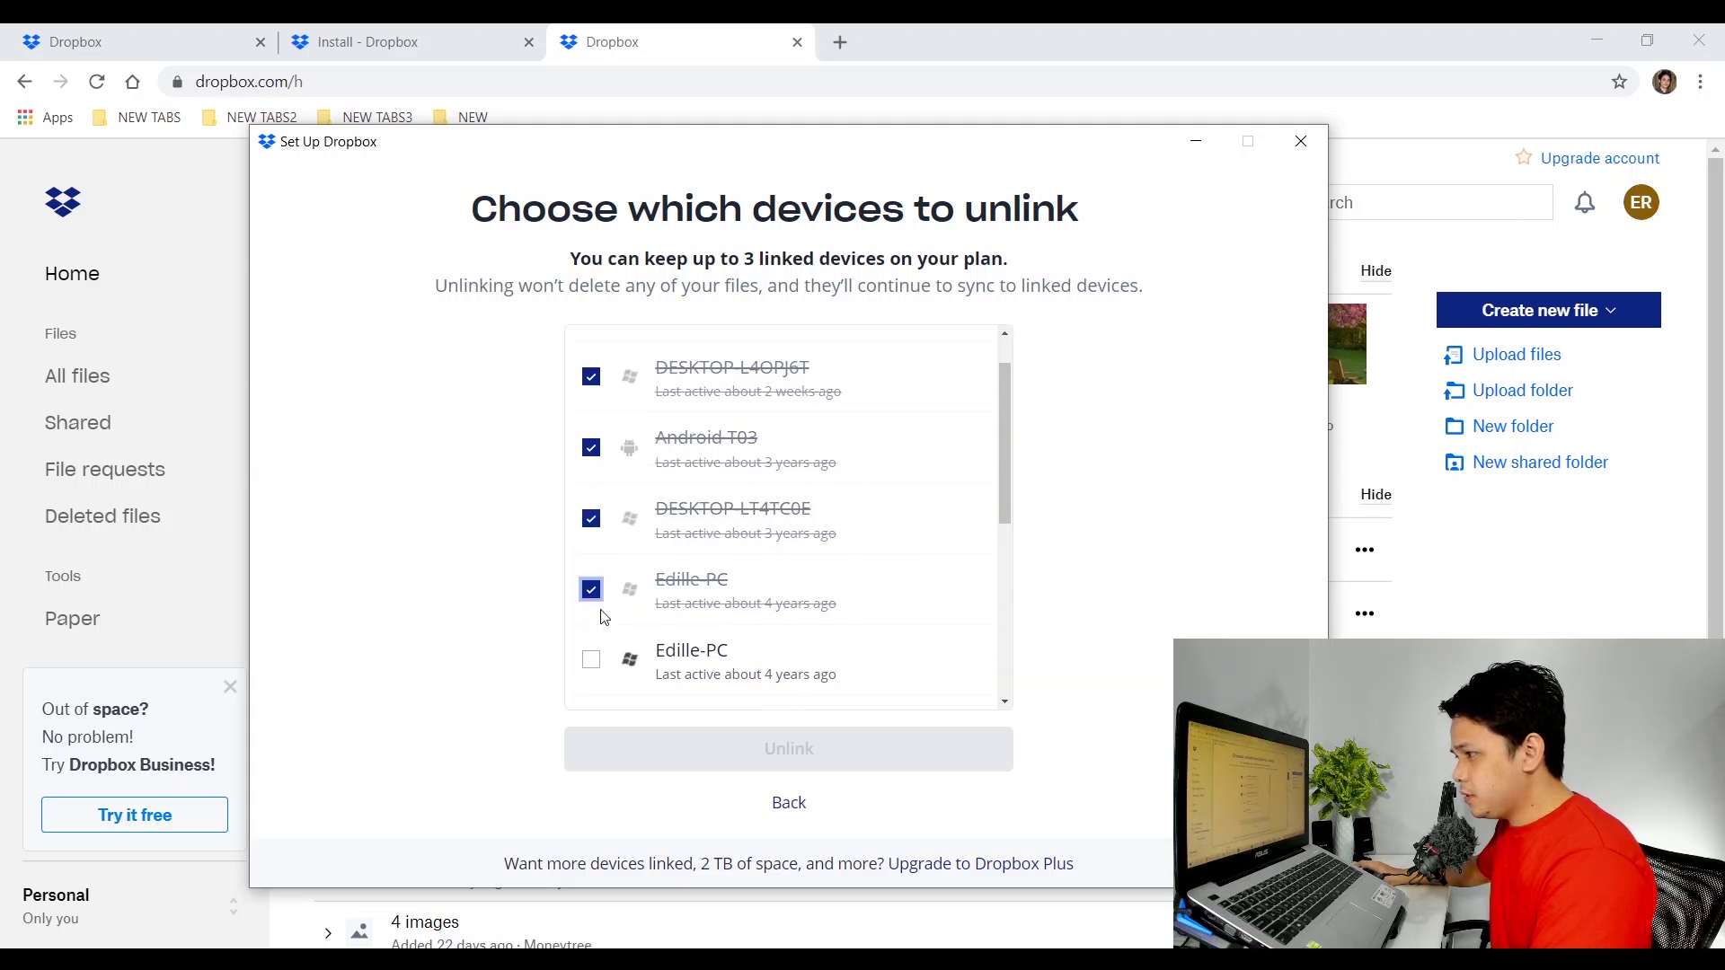
left_click(593, 663)
scroll(791, 627, "up", 1)
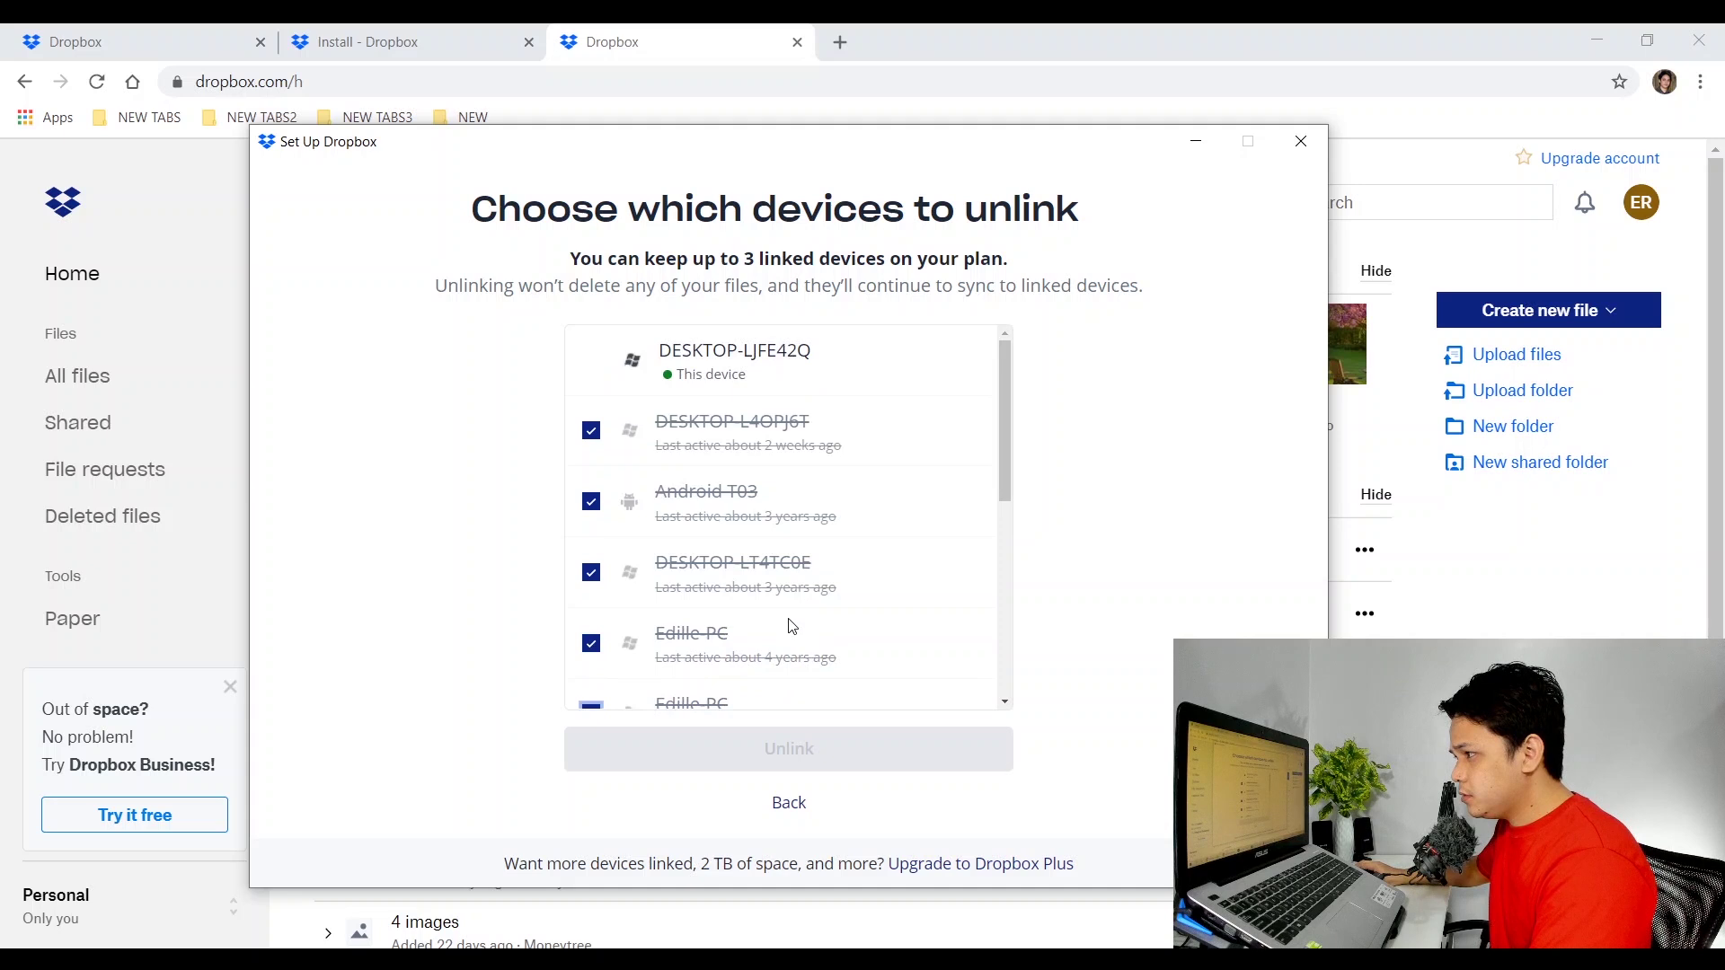
scroll(791, 626, "down", 3)
Mark the remaining old PCs, including Spackle-PC, Makimak-PC and spackle, for unlinking.
left_click(591, 569)
left_click(591, 639)
scroll(804, 593, "down", 2)
left_click(593, 604)
scroll(613, 632, "down", 2)
left_click(592, 568)
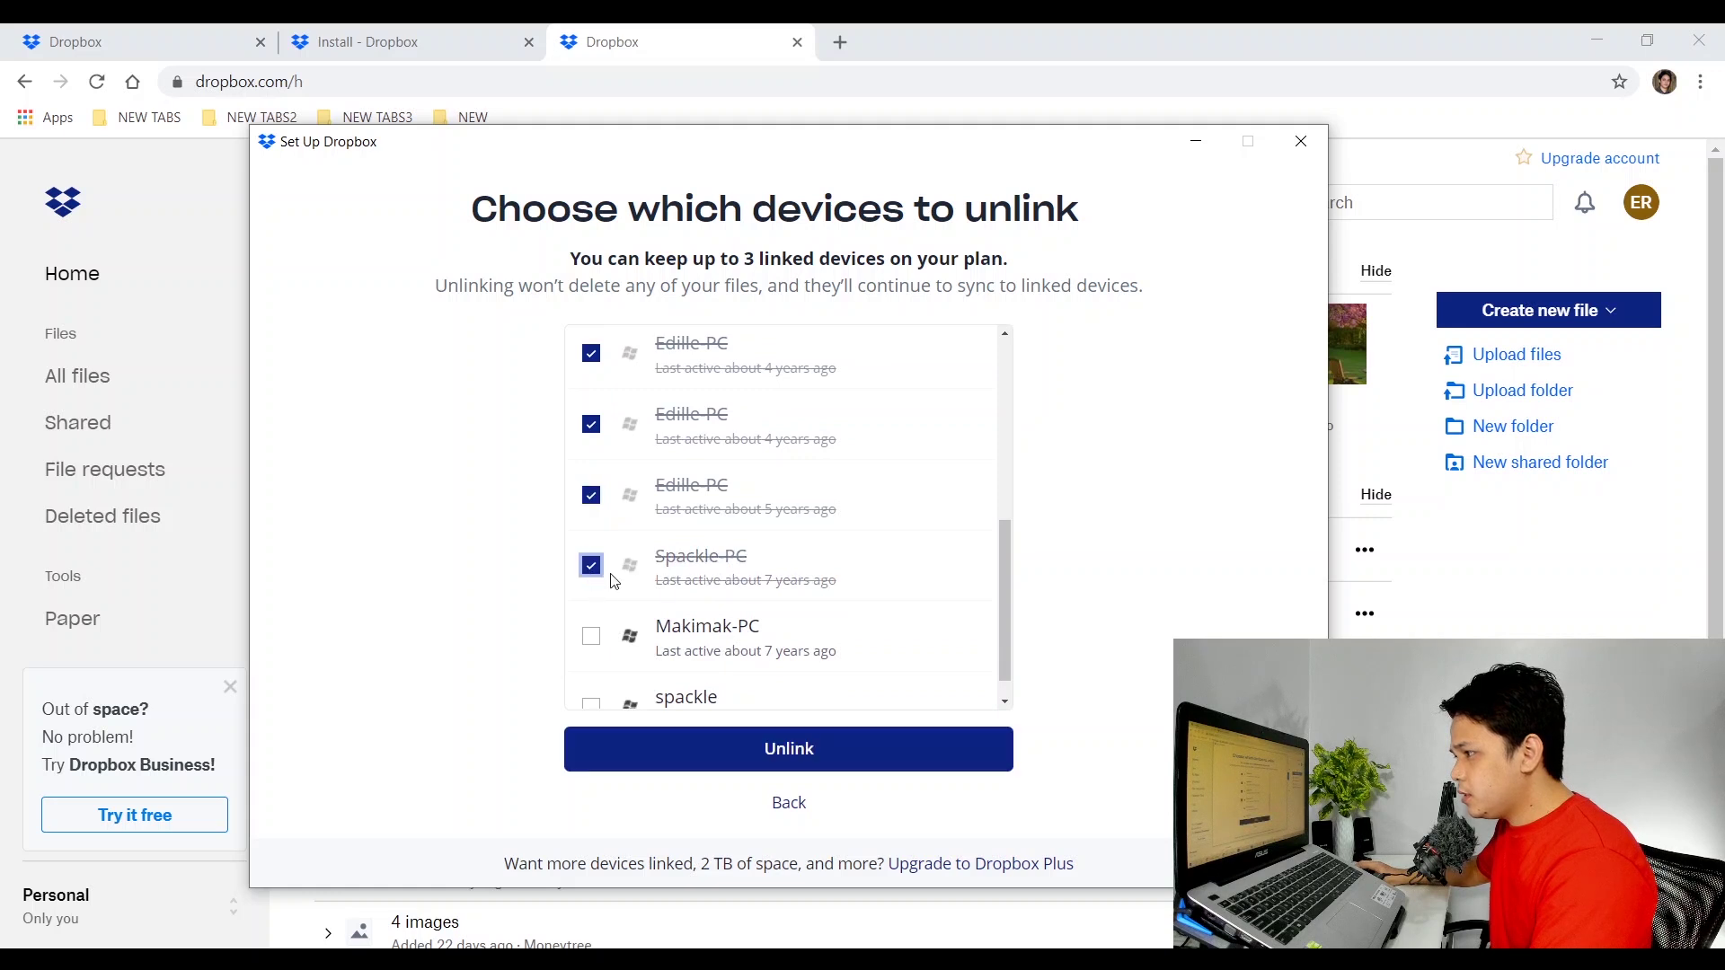
scroll(626, 633, "down", 1)
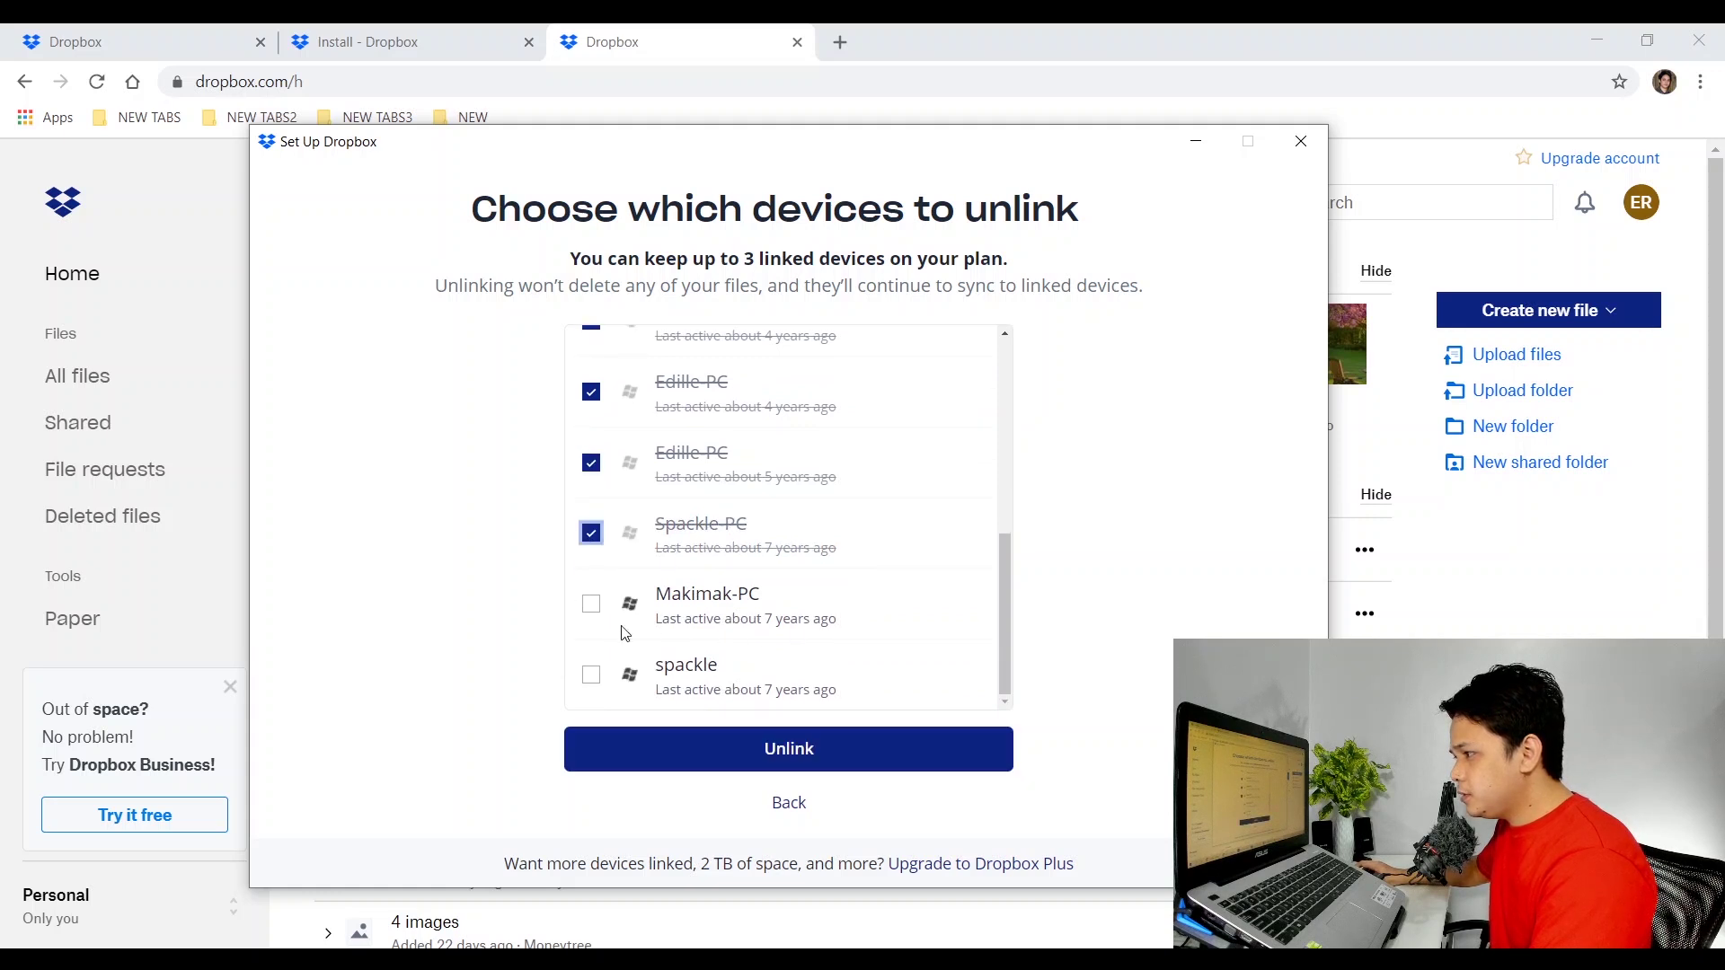
left_click(591, 605)
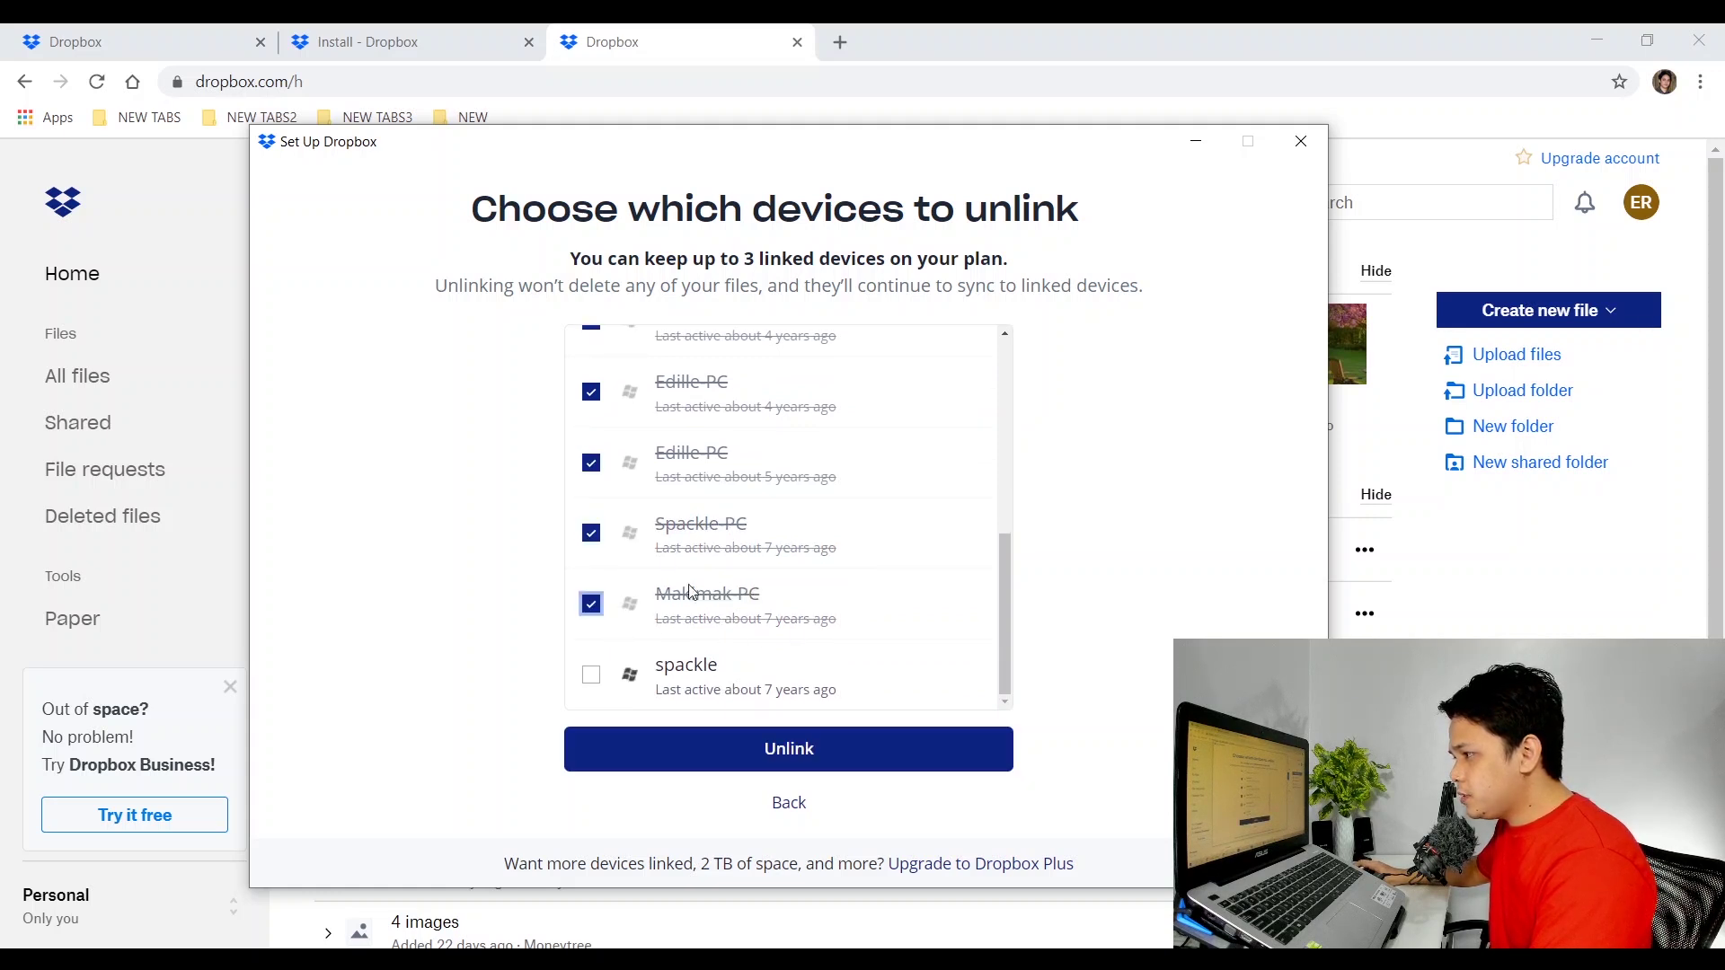
left_click(591, 675)
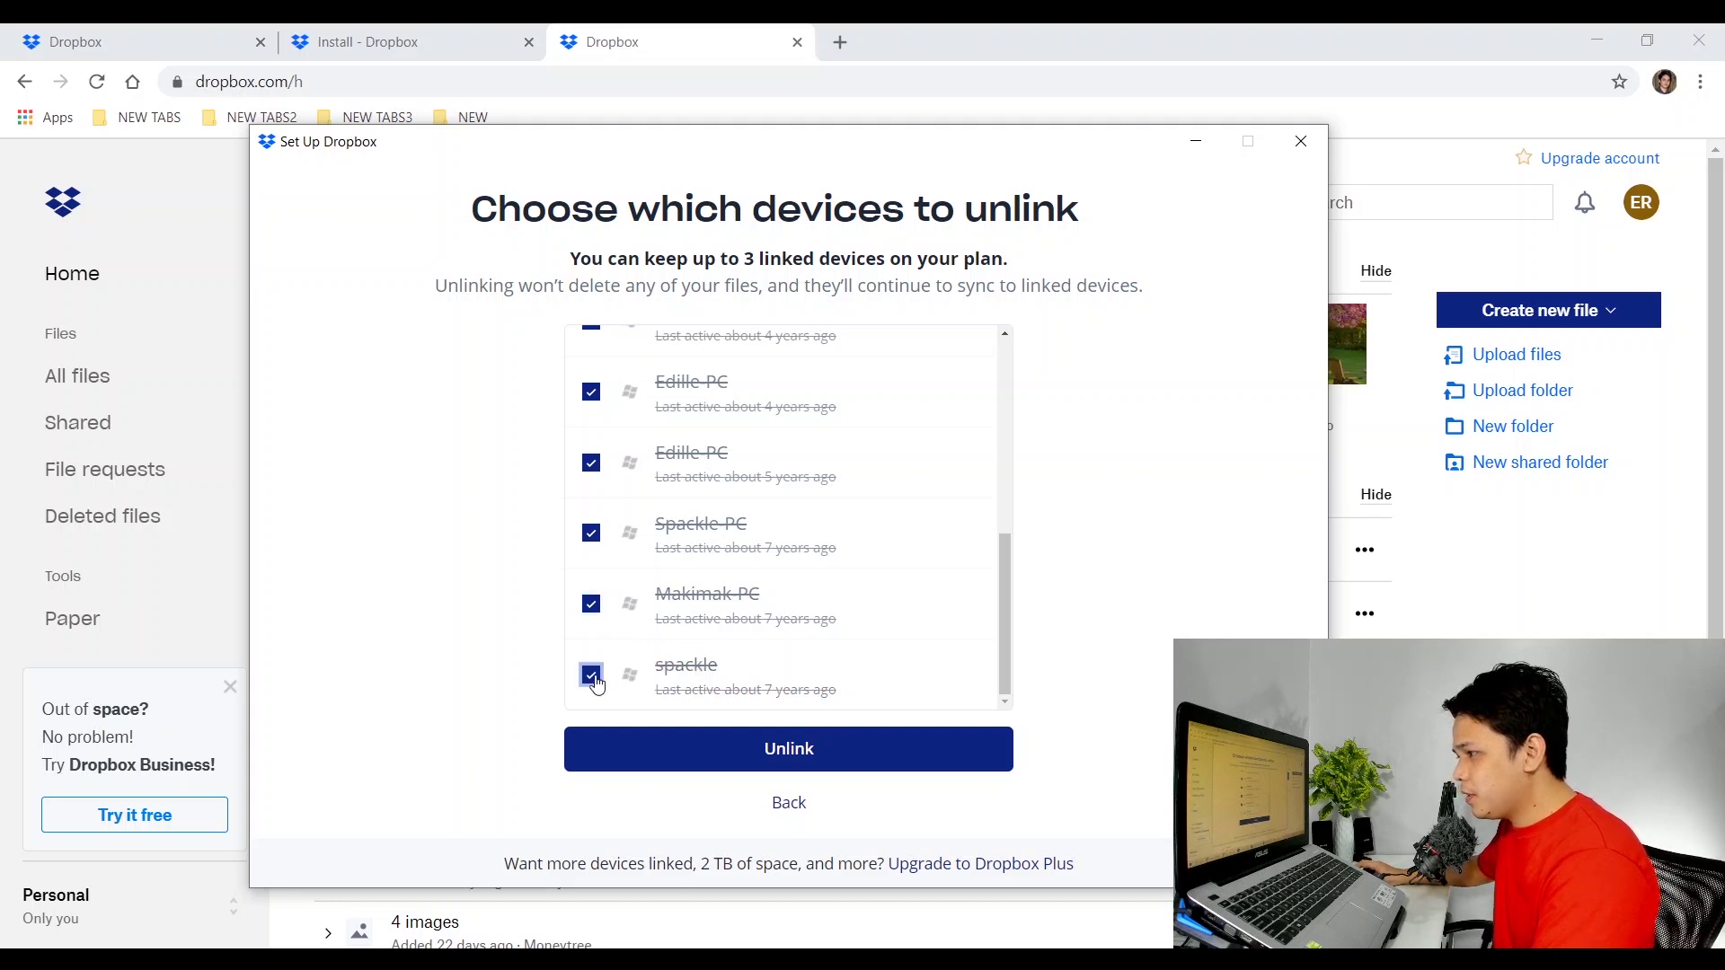
scroll(975, 539, "up", 4)
scroll(979, 570, "up", 2)
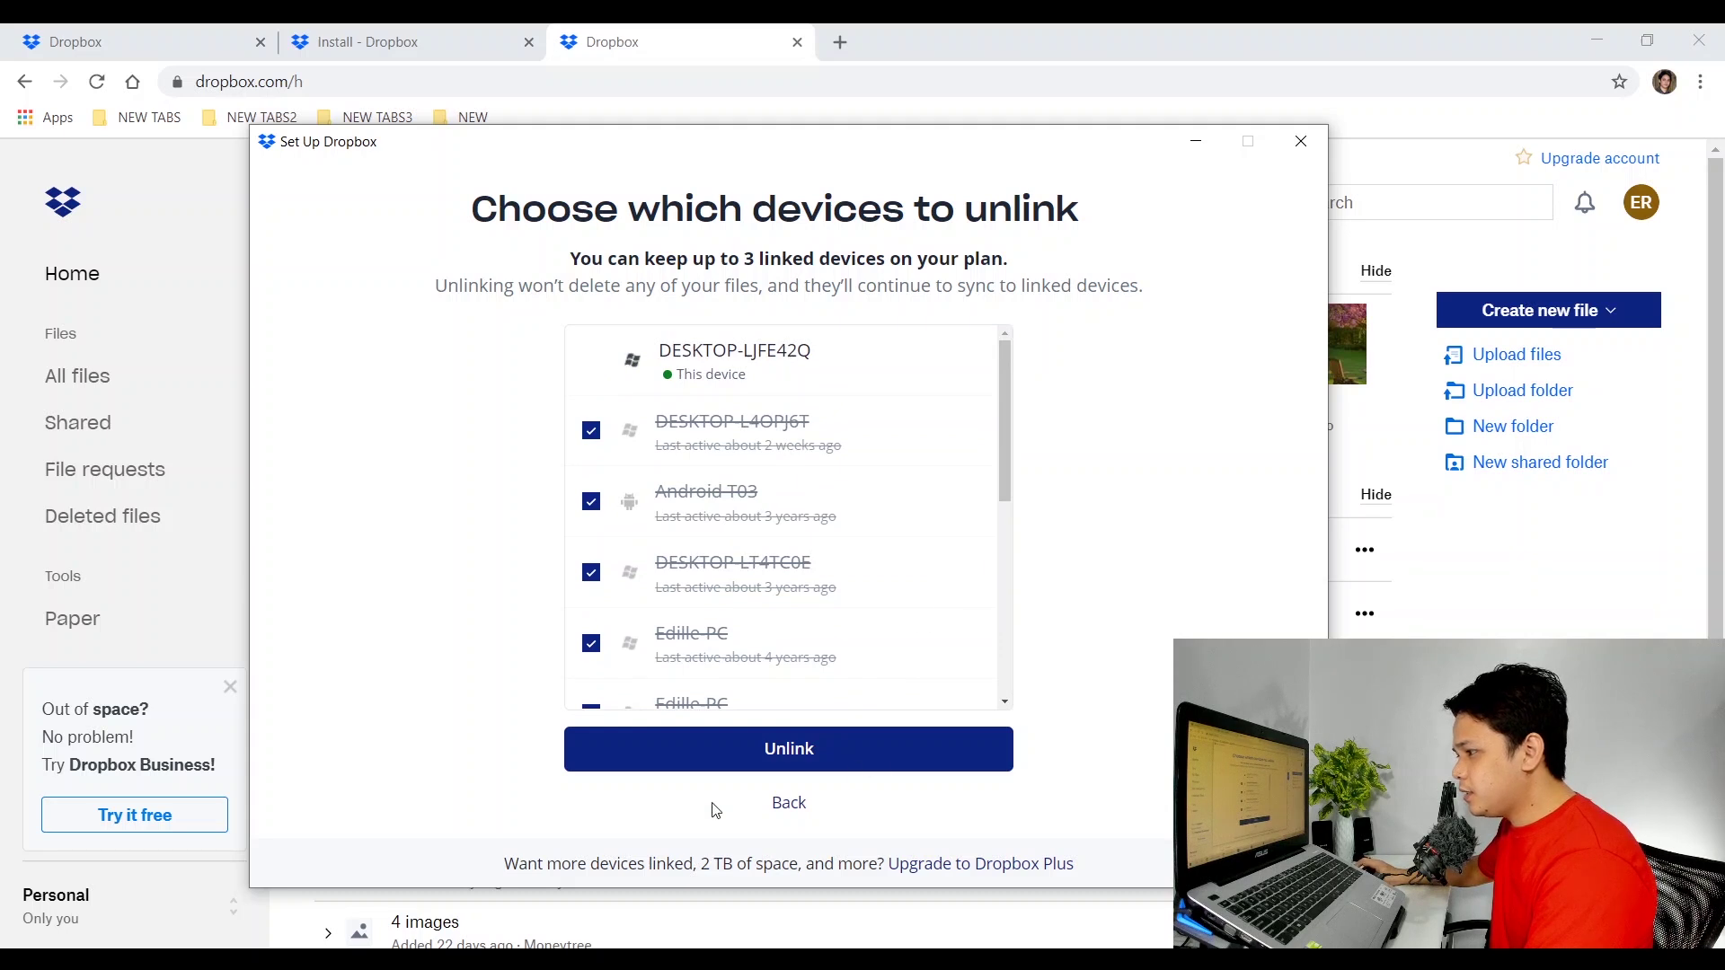
Unlink the 11 marked devices and continue with the Dropbox installation.
left_click(781, 751)
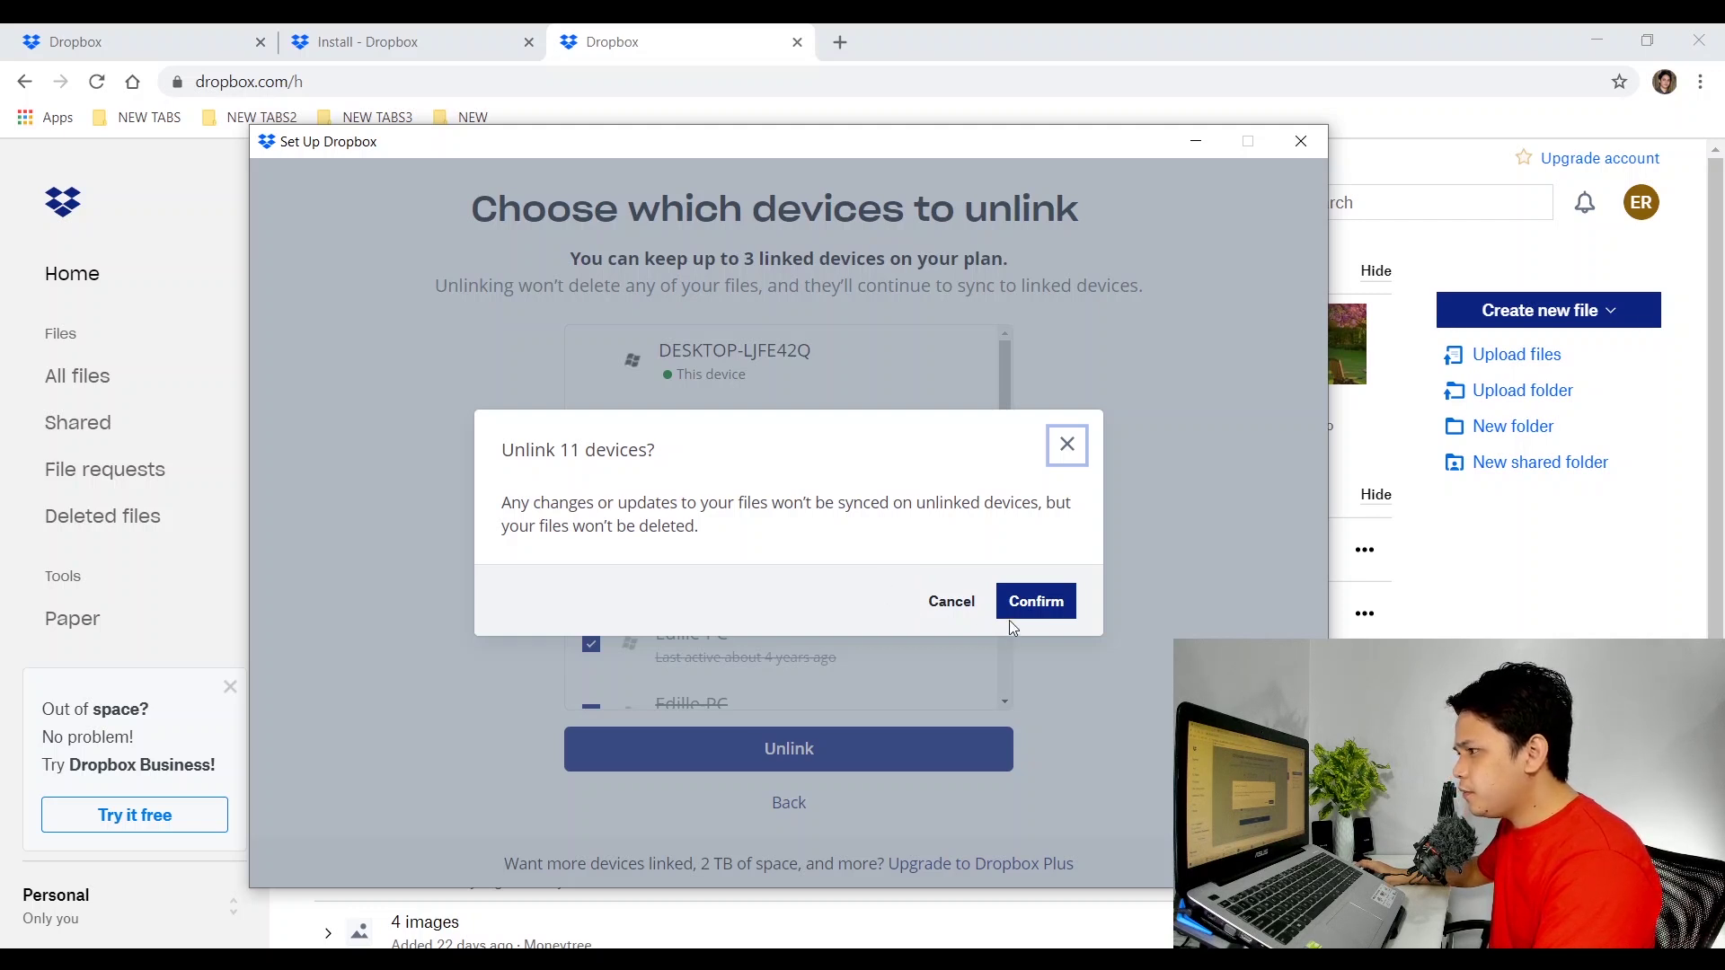
left_click(1033, 609)
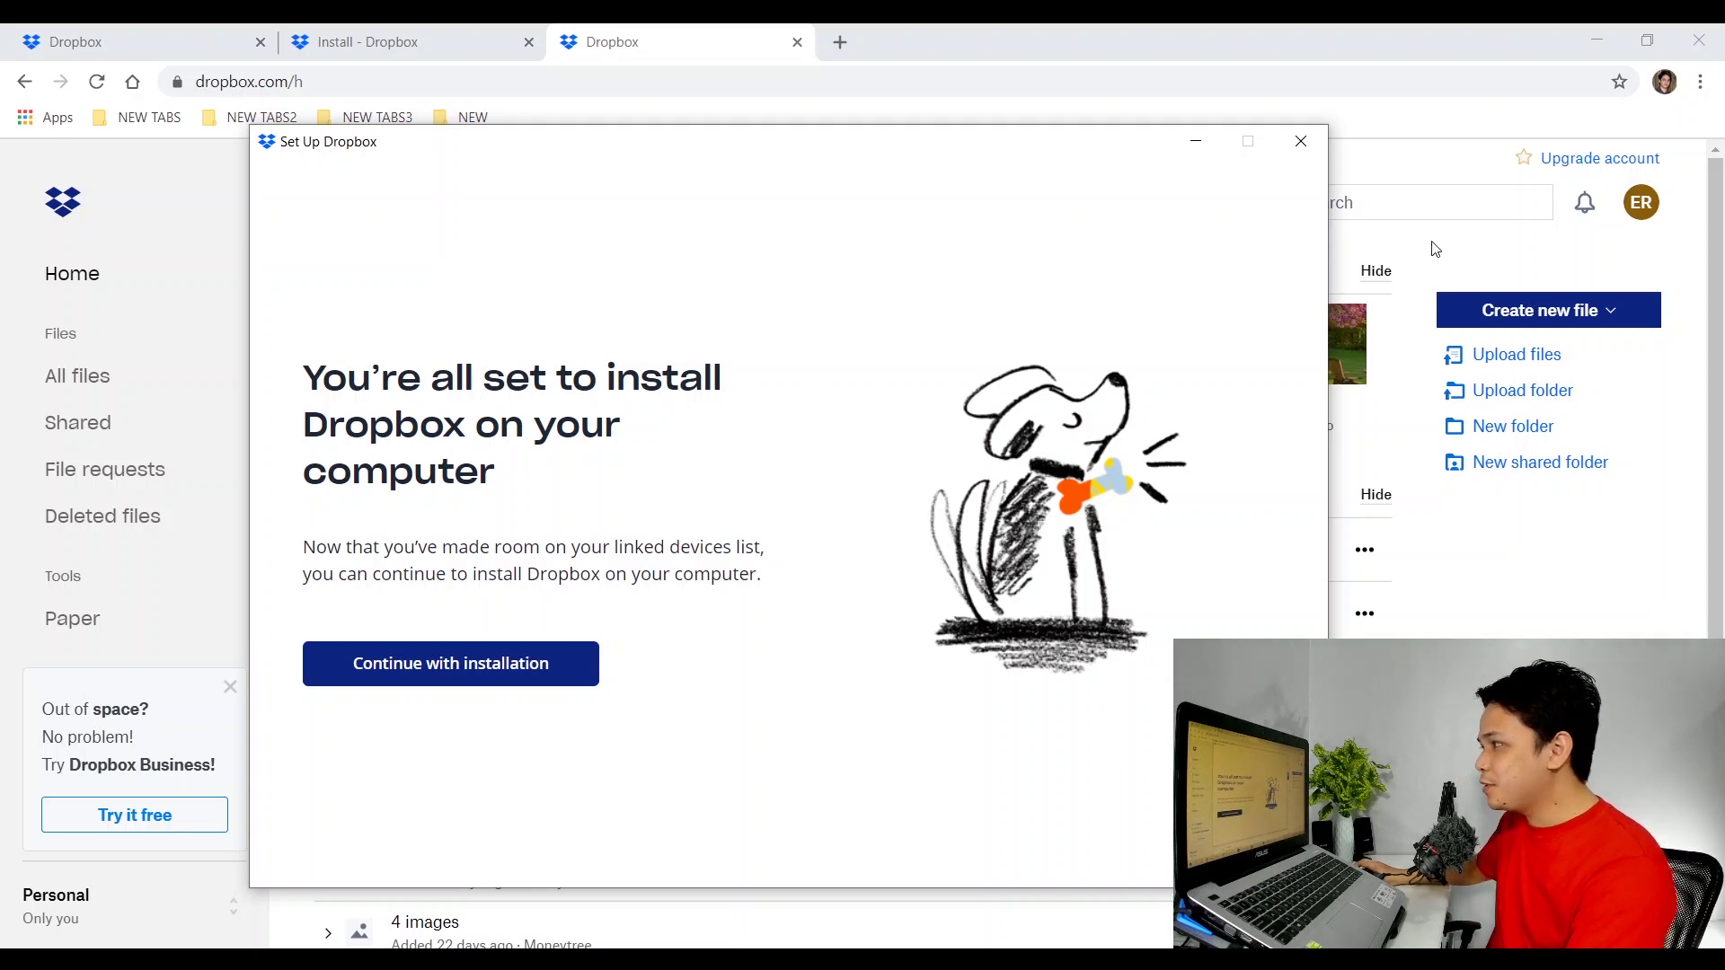
left_click_drag(1119, 167, 1161, 167)
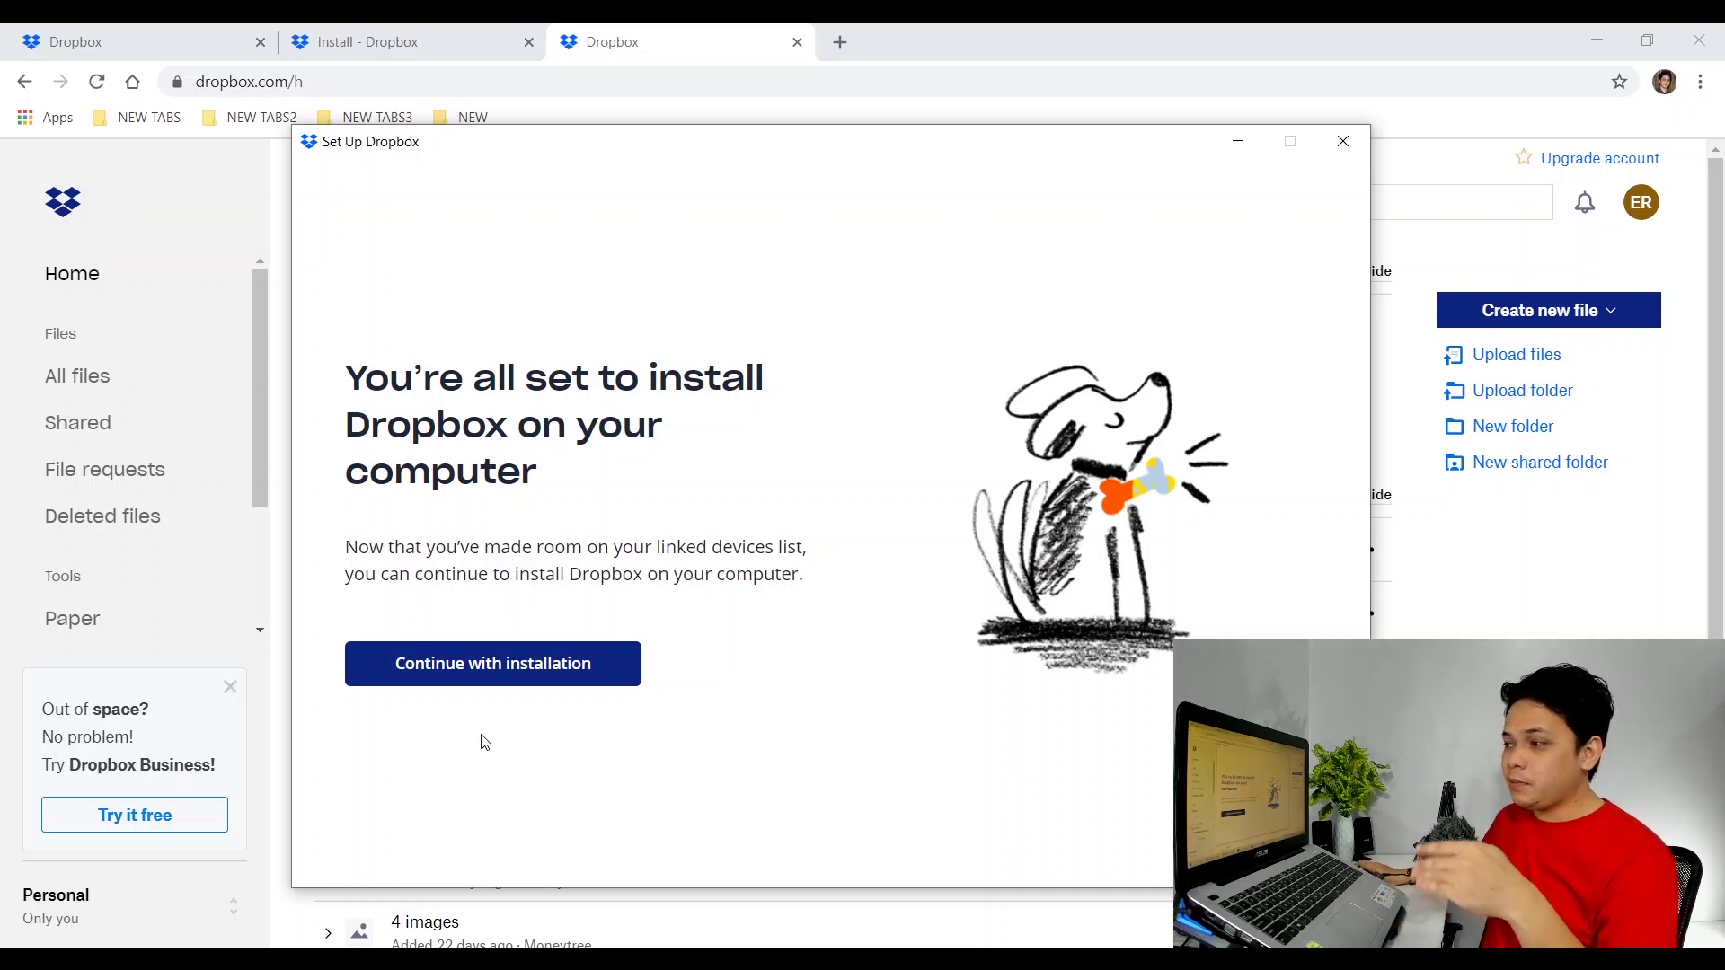
left_click(403, 669)
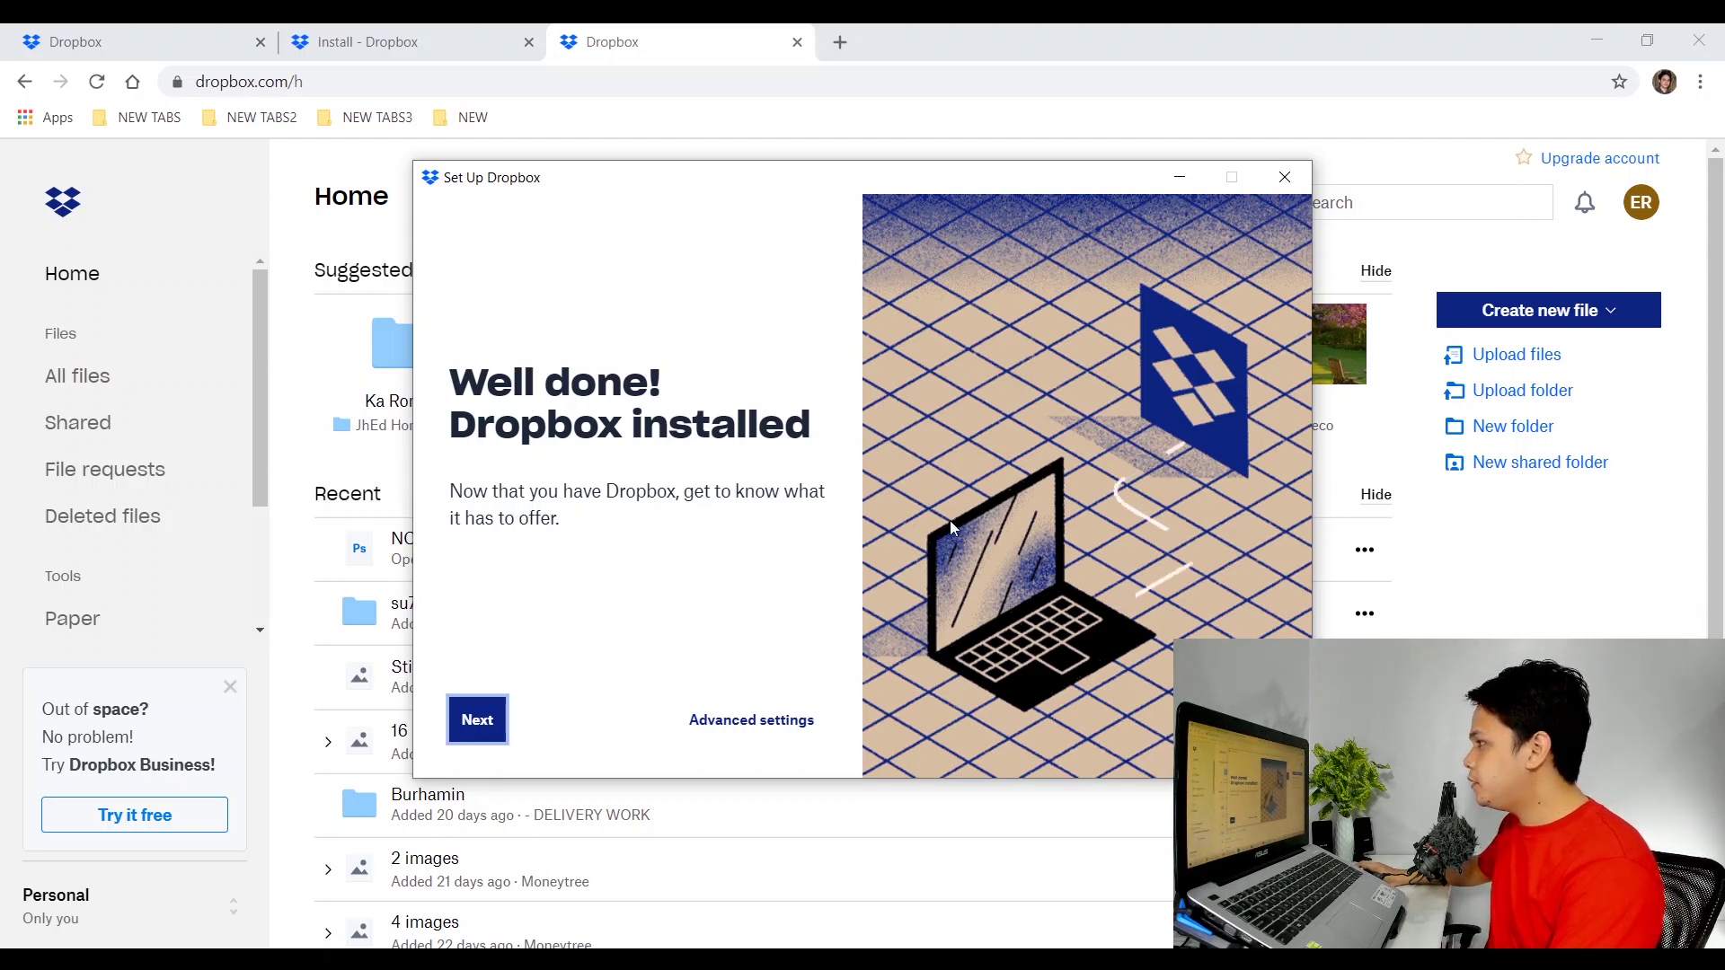
Move past the installed screen and reposition the Dropbox shortcut on the desktop.
left_click(477, 720)
key("super+d")
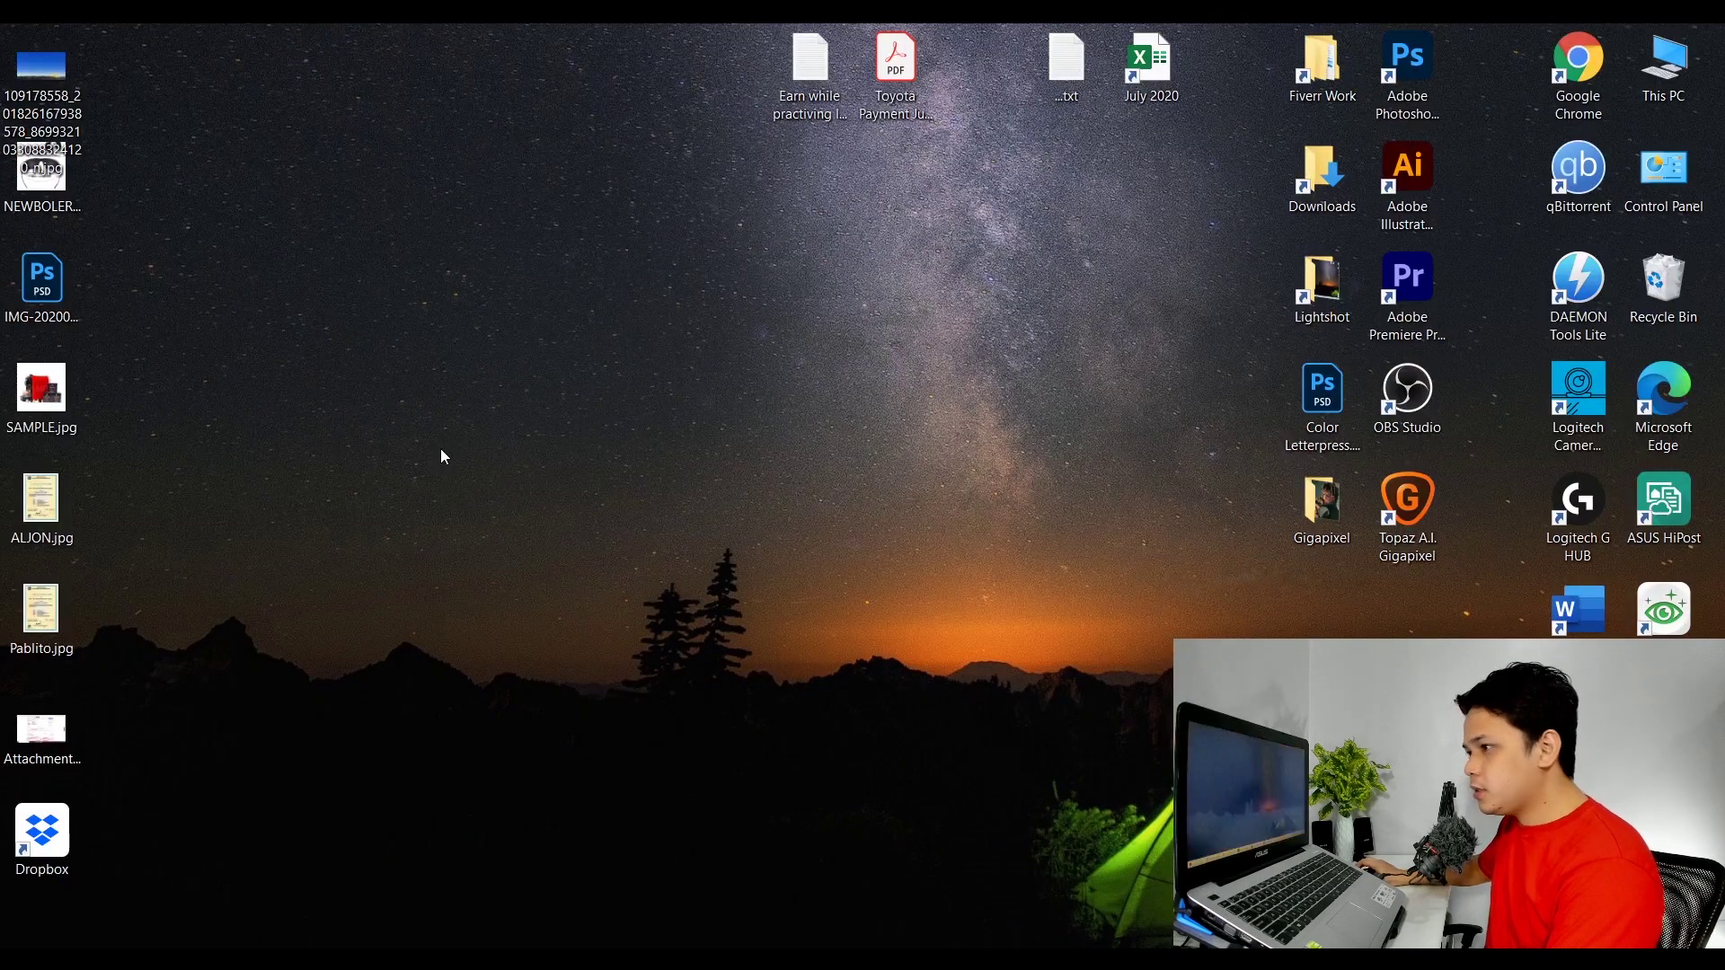
left_click_drag(54, 840, 1401, 629)
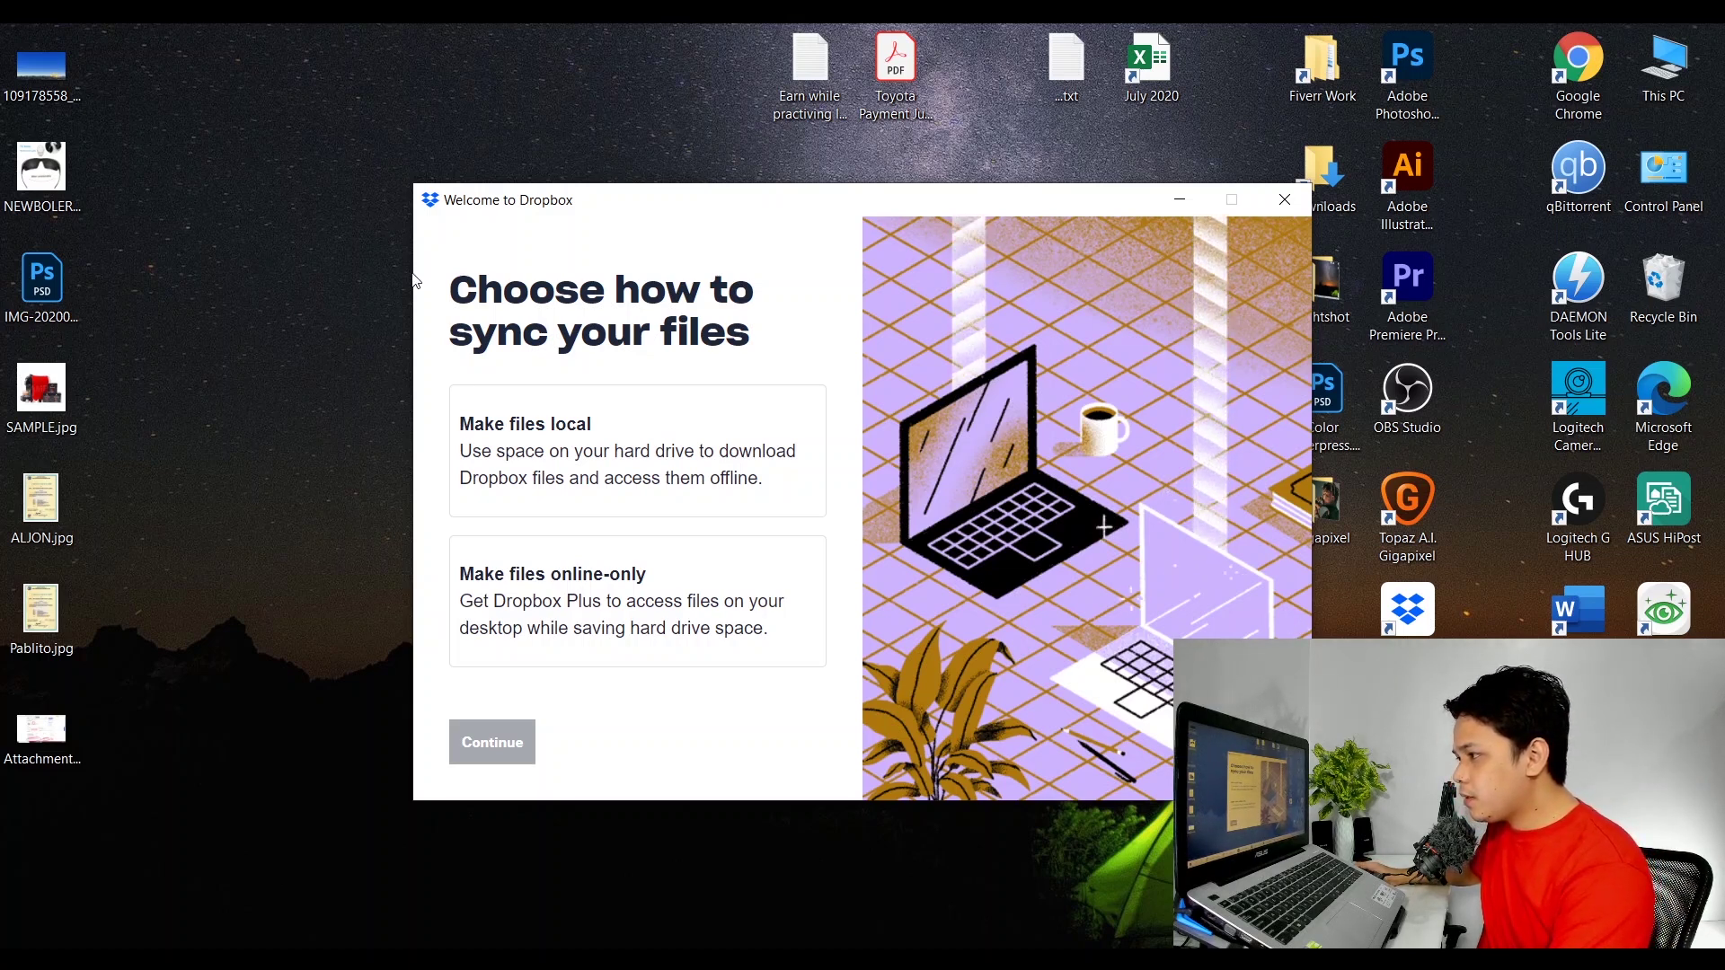
Keep files local on Dropbox Basic, skip backing up Desktop, Documents and Downloads, and finish setup.
left_click(685, 477)
left_click(561, 731)
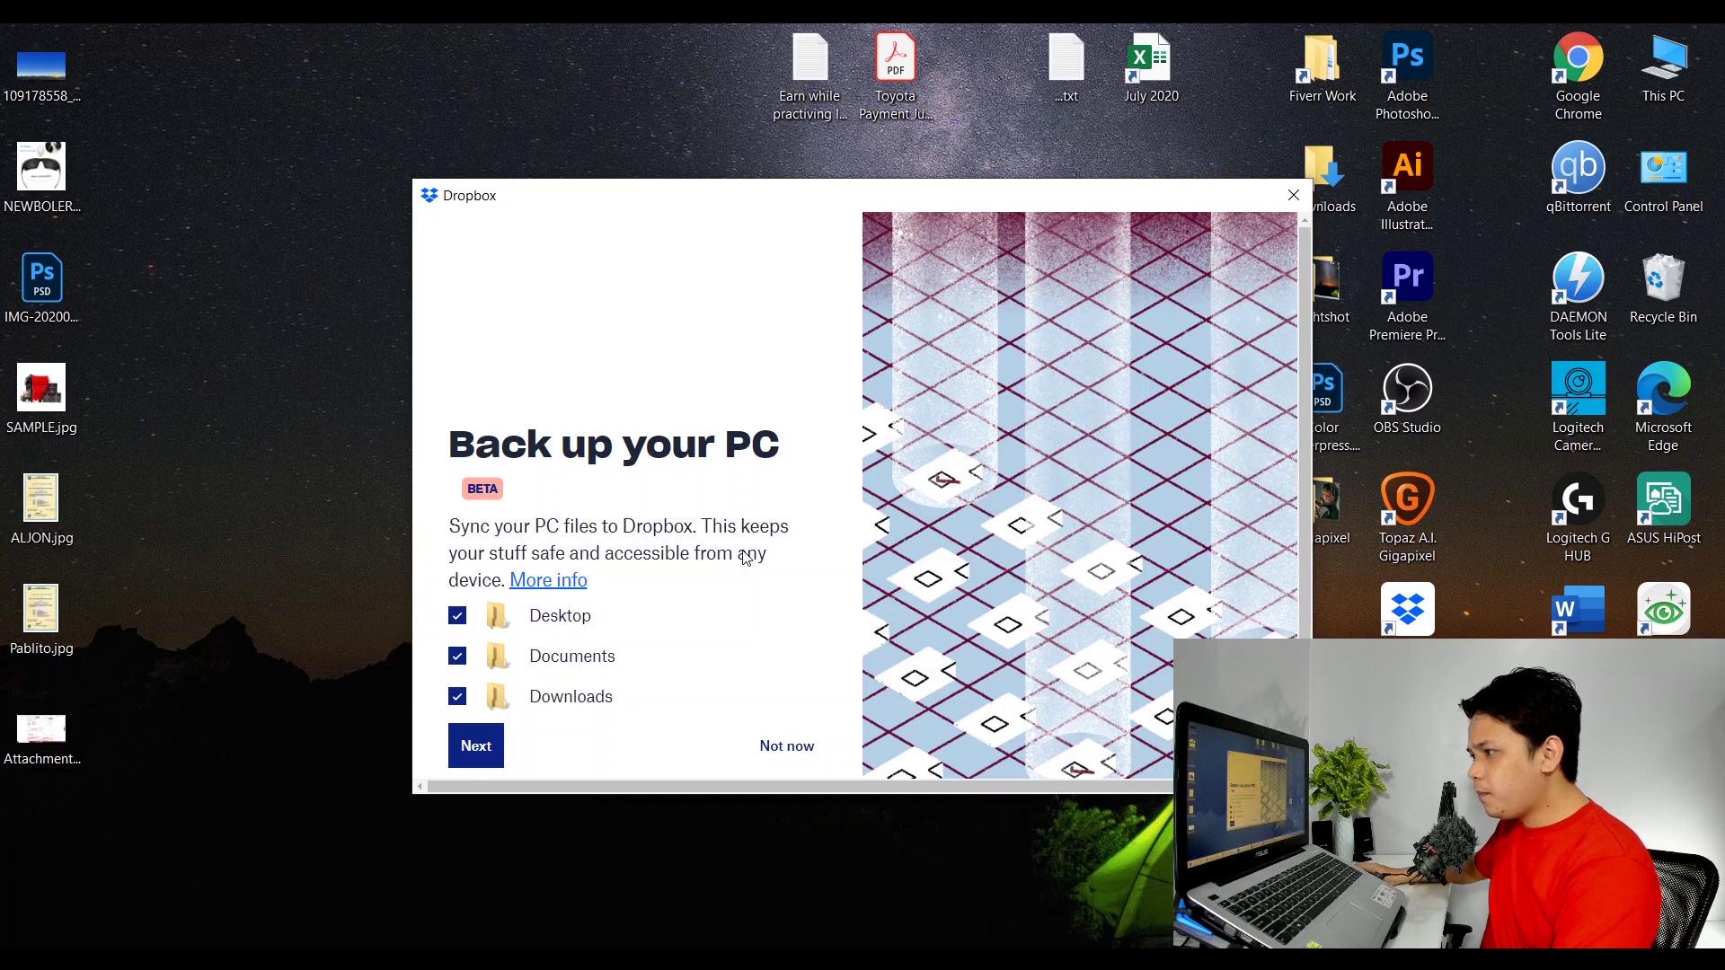
left_click(457, 697)
left_click(457, 656)
left_click(466, 621)
left_click(787, 746)
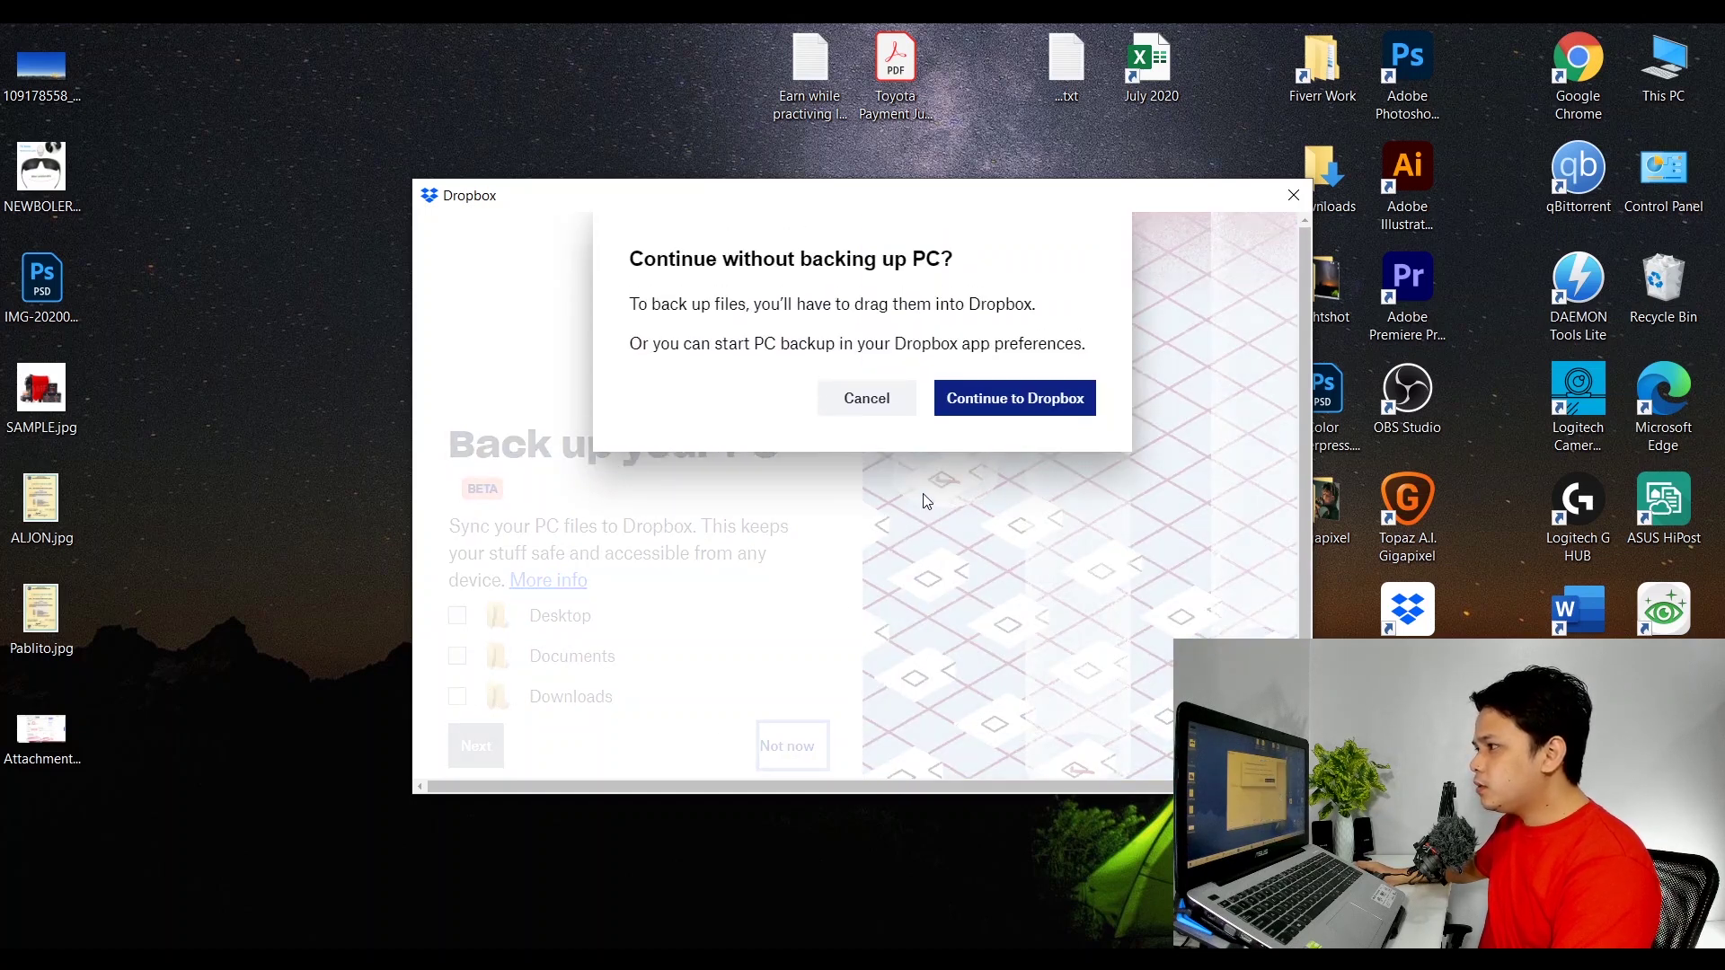
left_click(1032, 398)
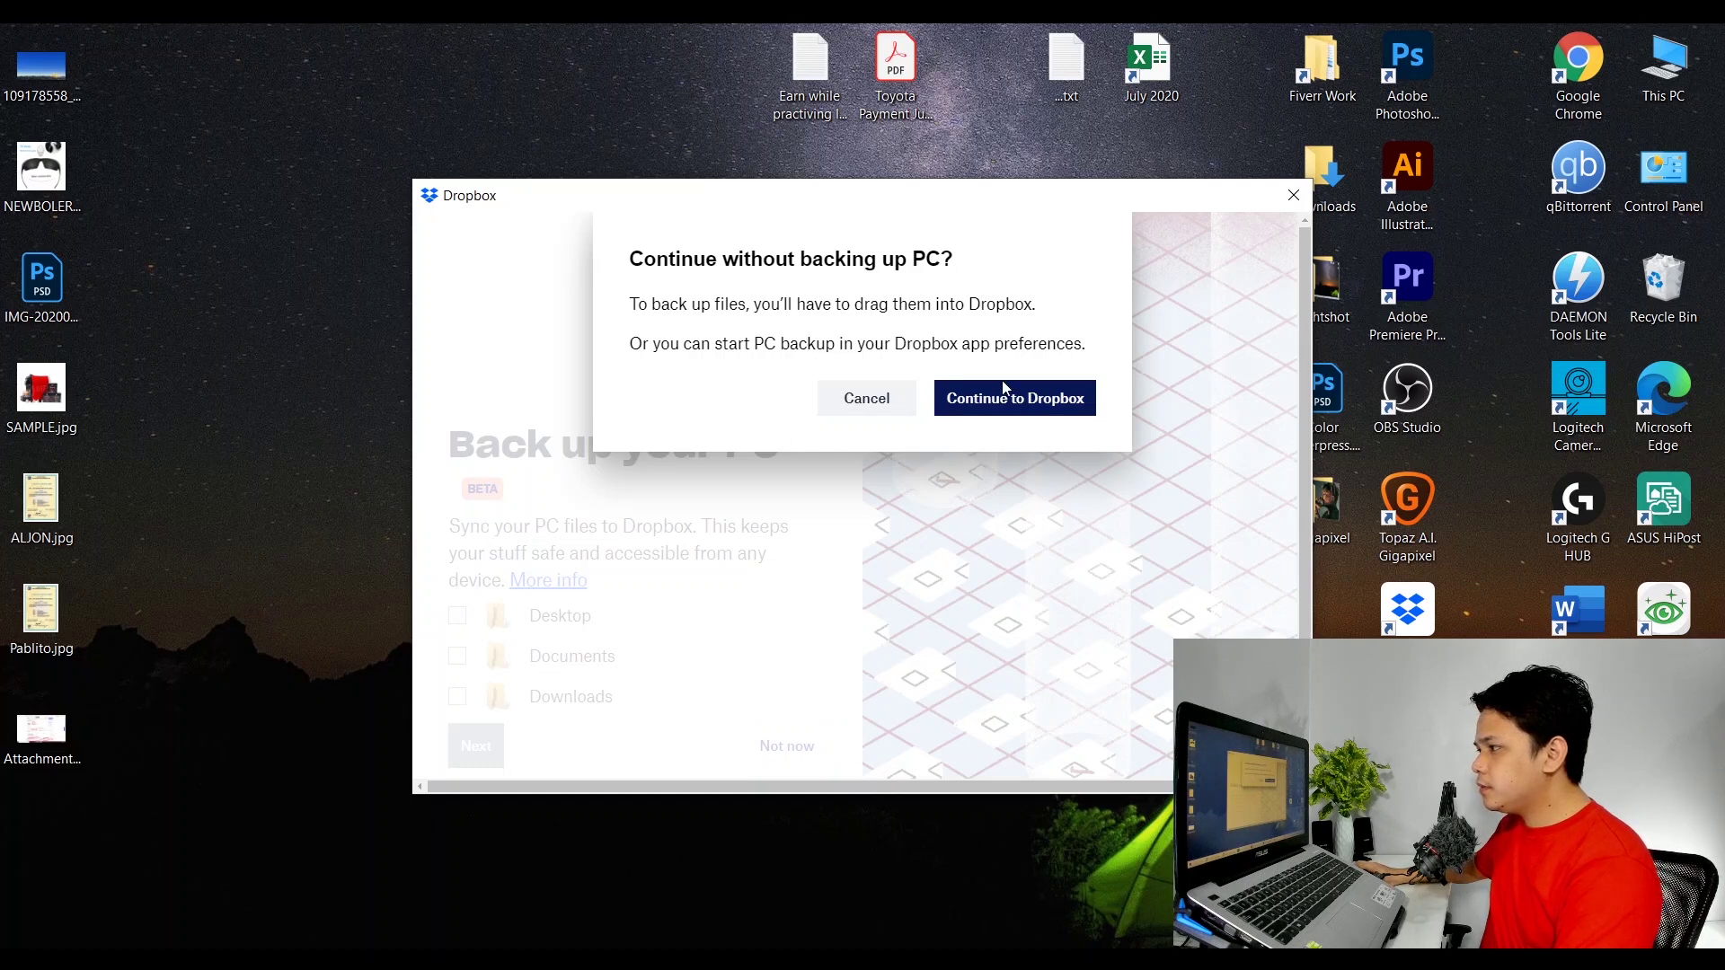
left_click(1006, 388)
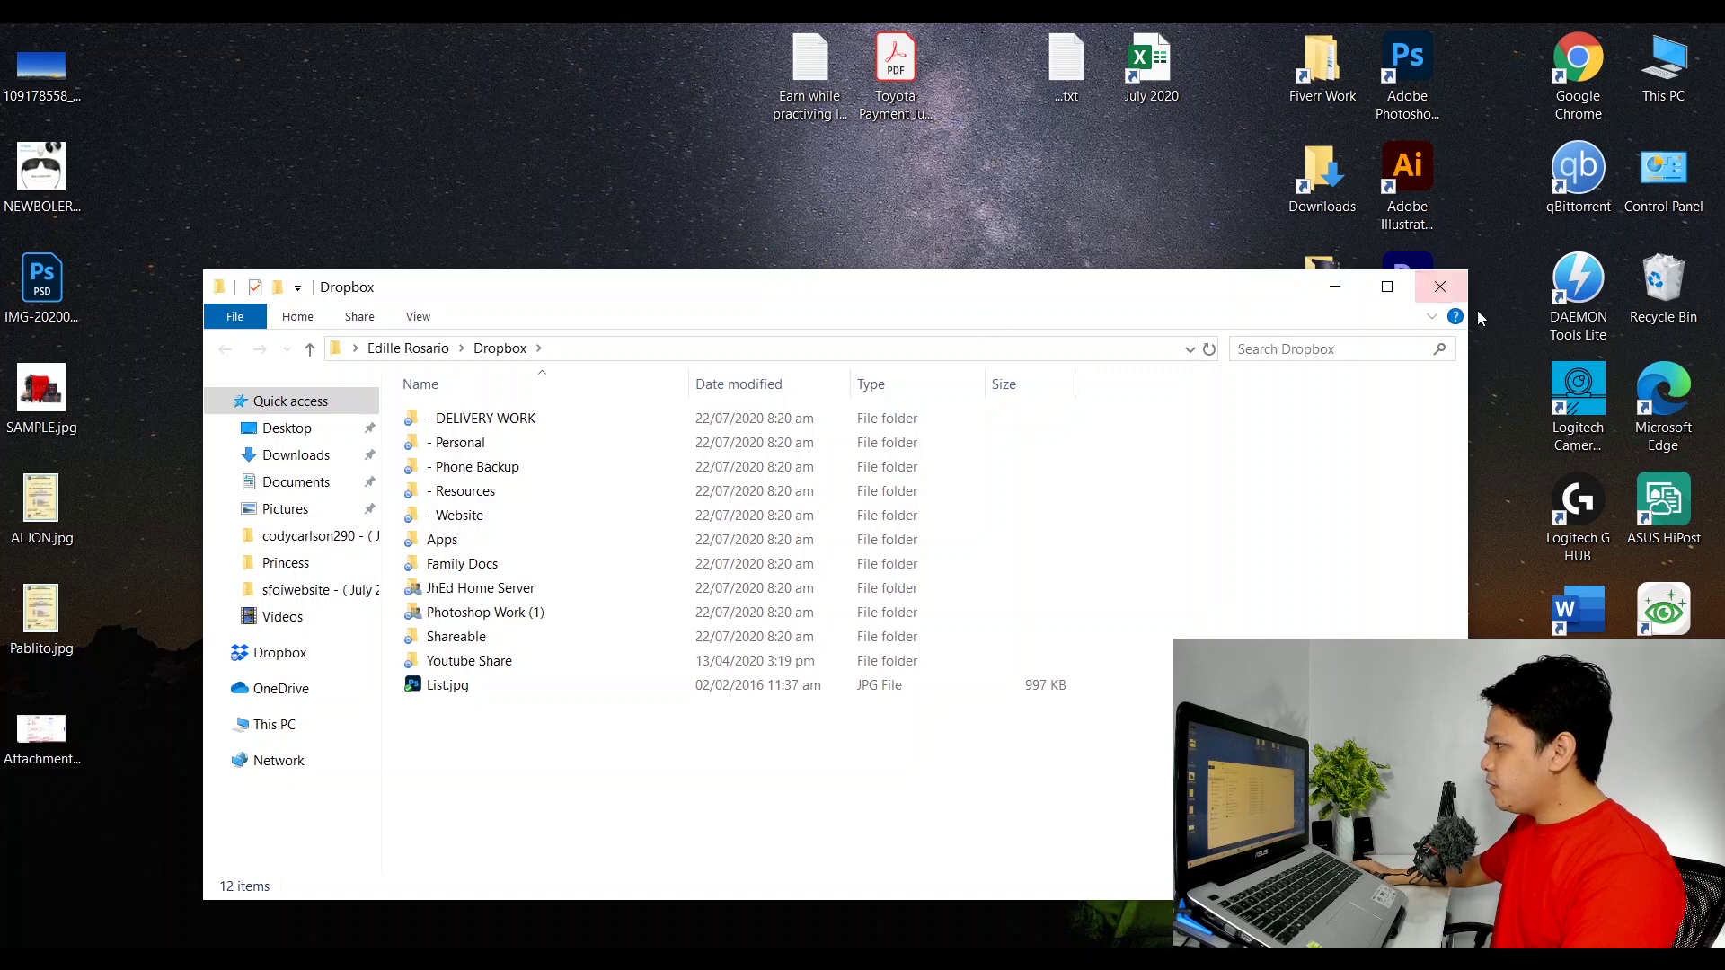
Maximize the Dropbox folder window and view its contents as extra large icons.
left_click(1388, 286)
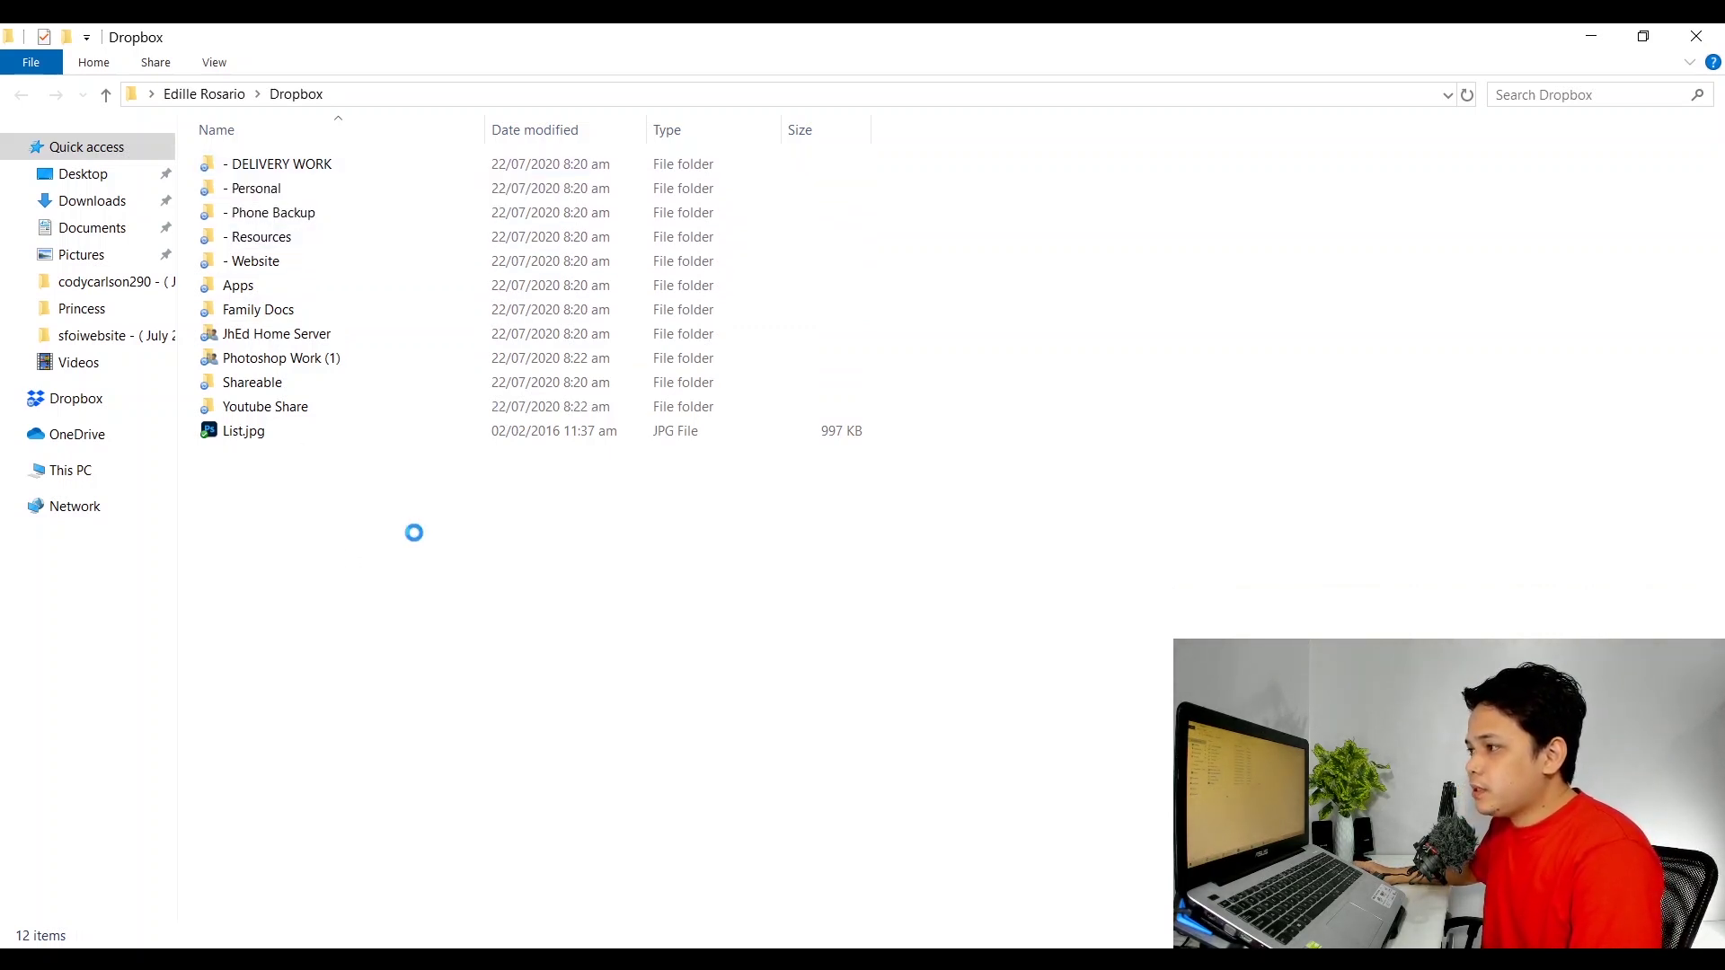
right_click(423, 539)
mouse_move(470, 534)
left_click(710, 527)
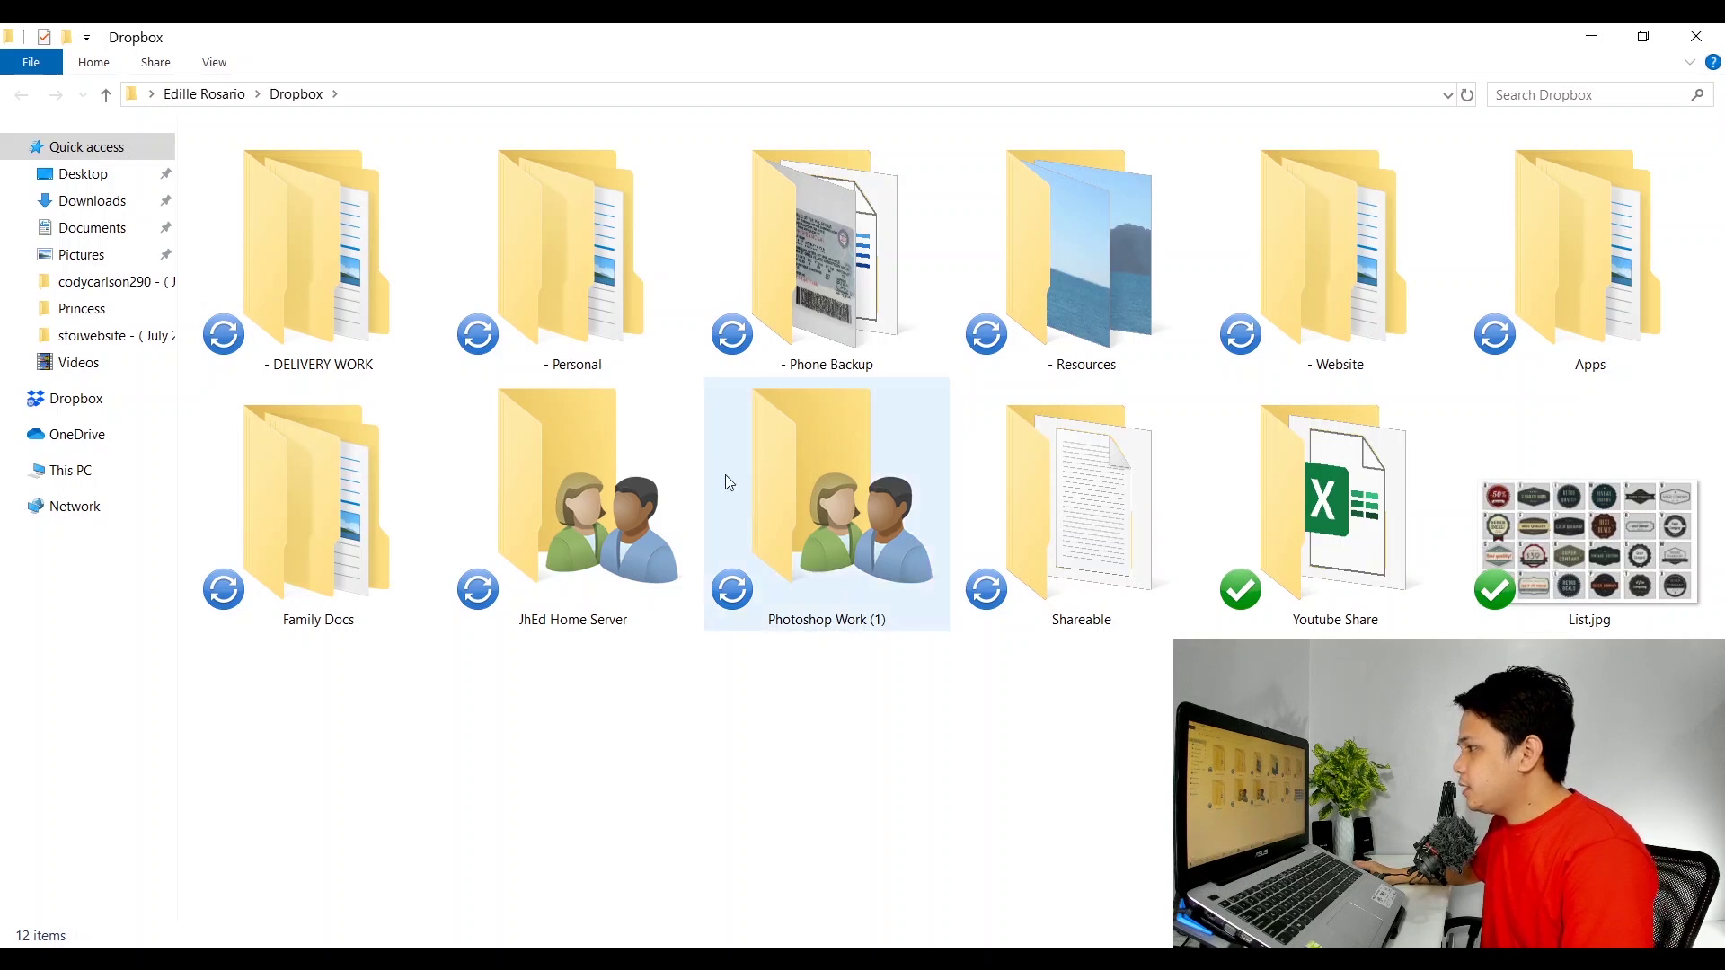
mouse_move(730, 334)
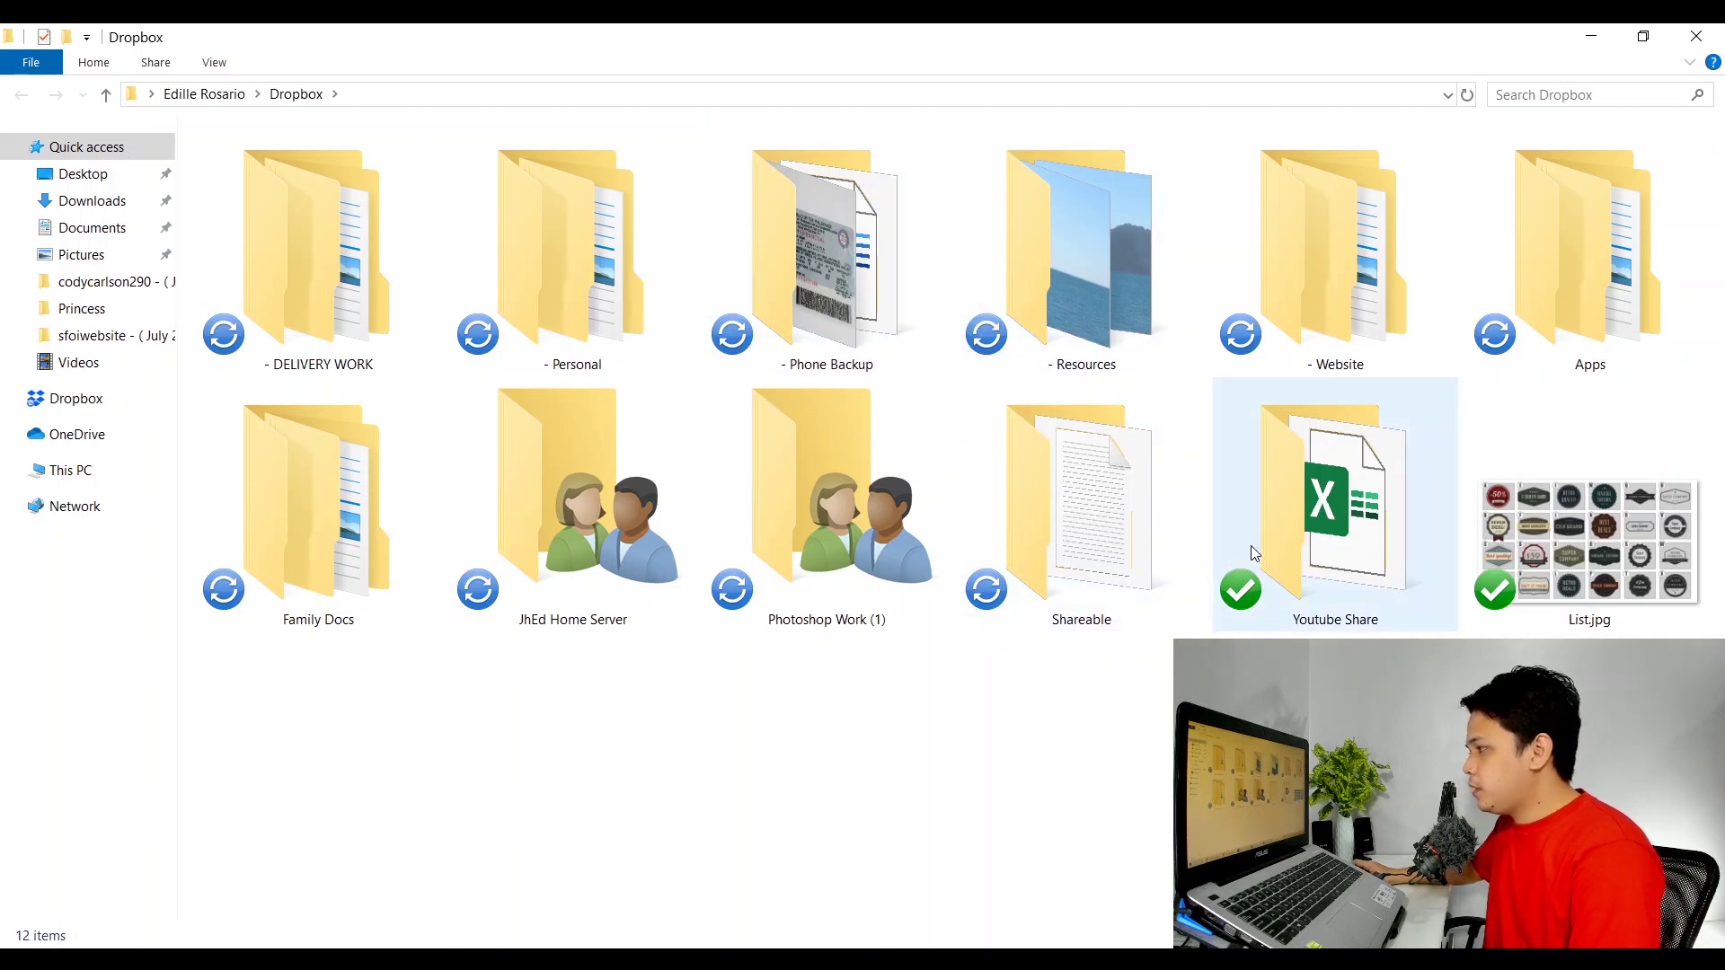
mouse_move(1254, 549)
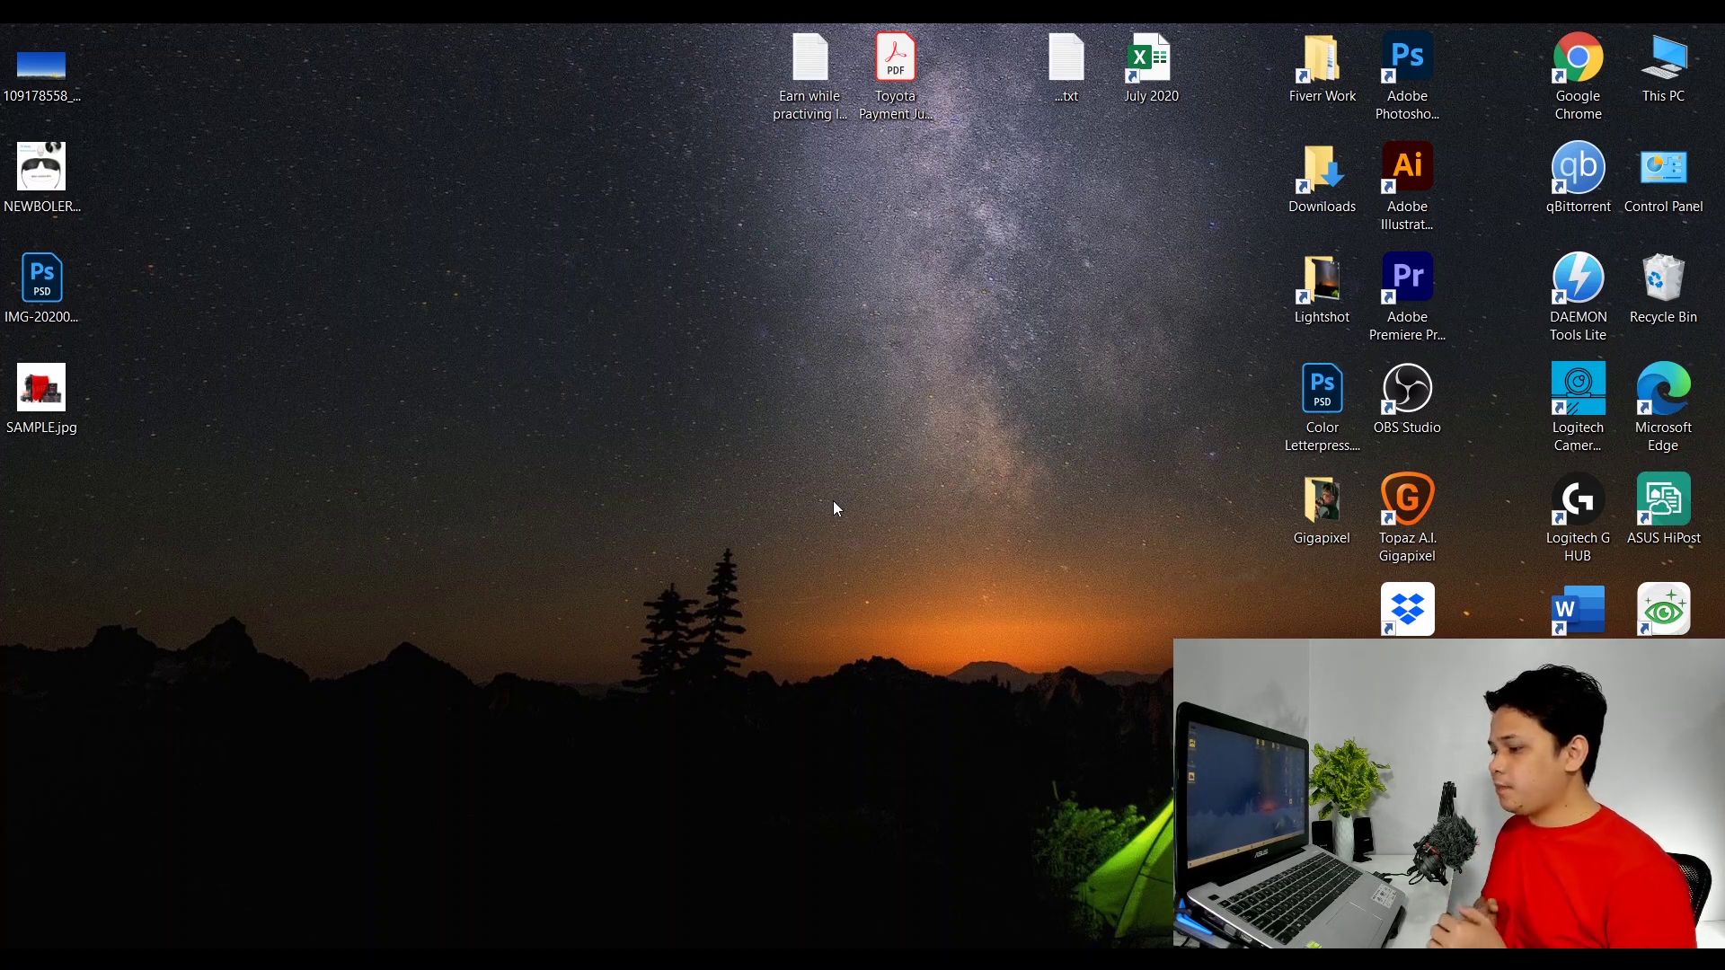
Open Task Manager and show its Startup apps list.
key("ctrl")
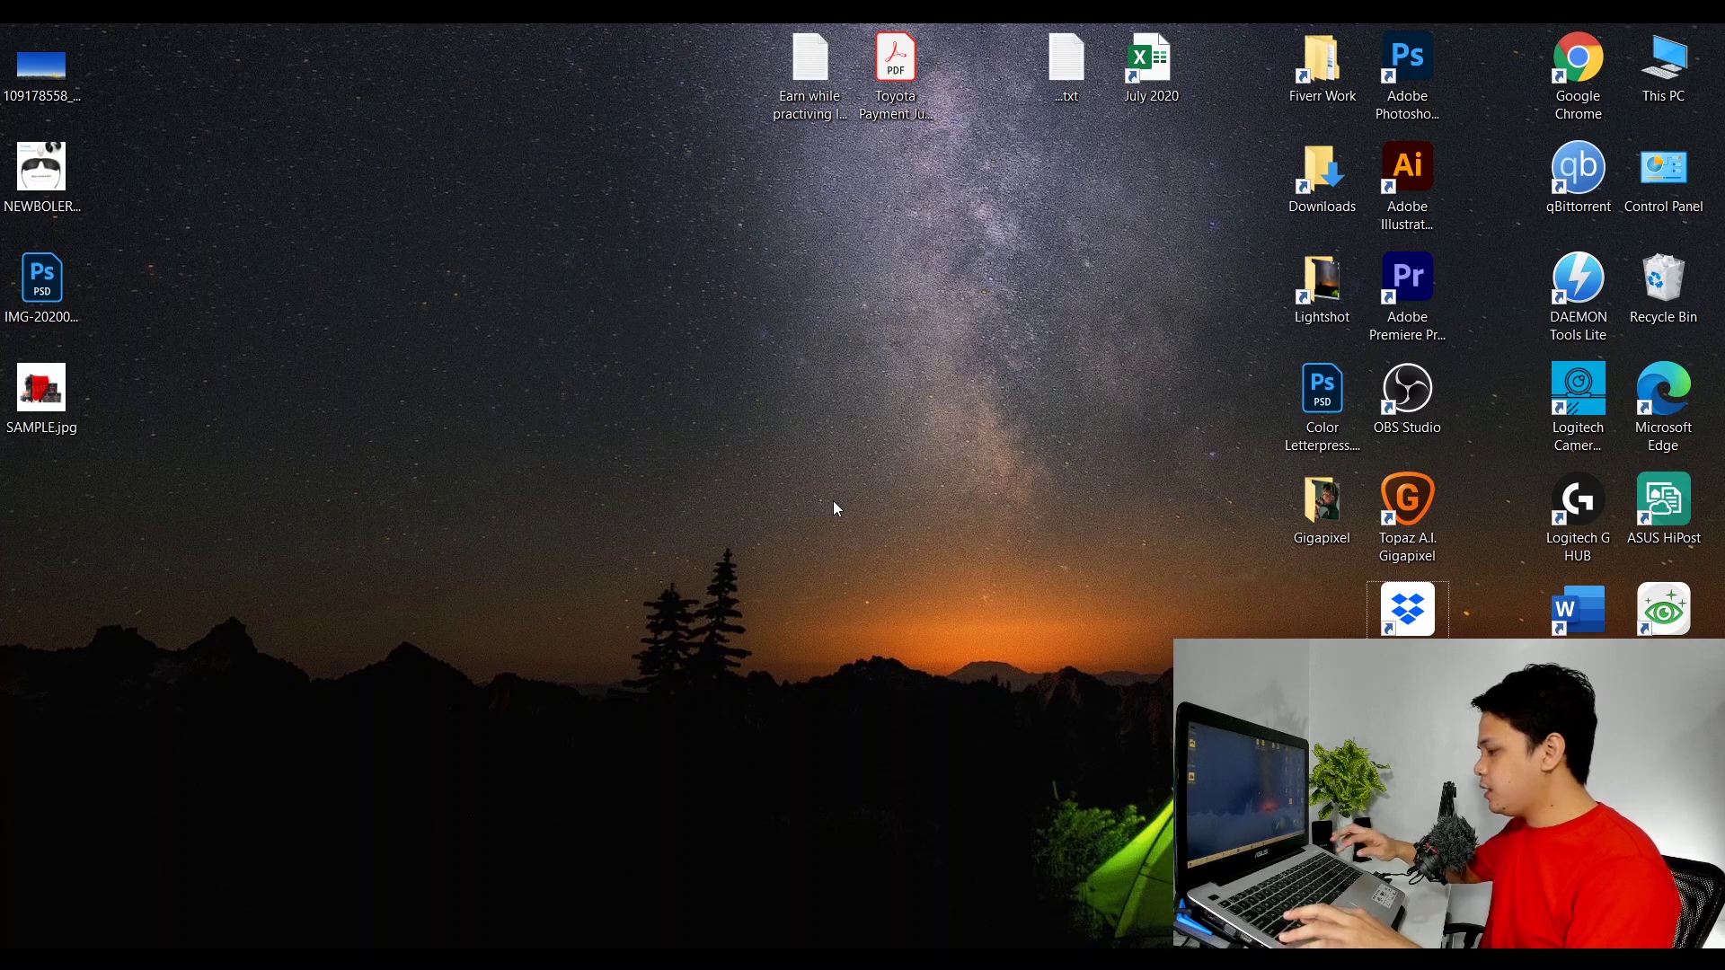
key("ctrl+alt+Delete")
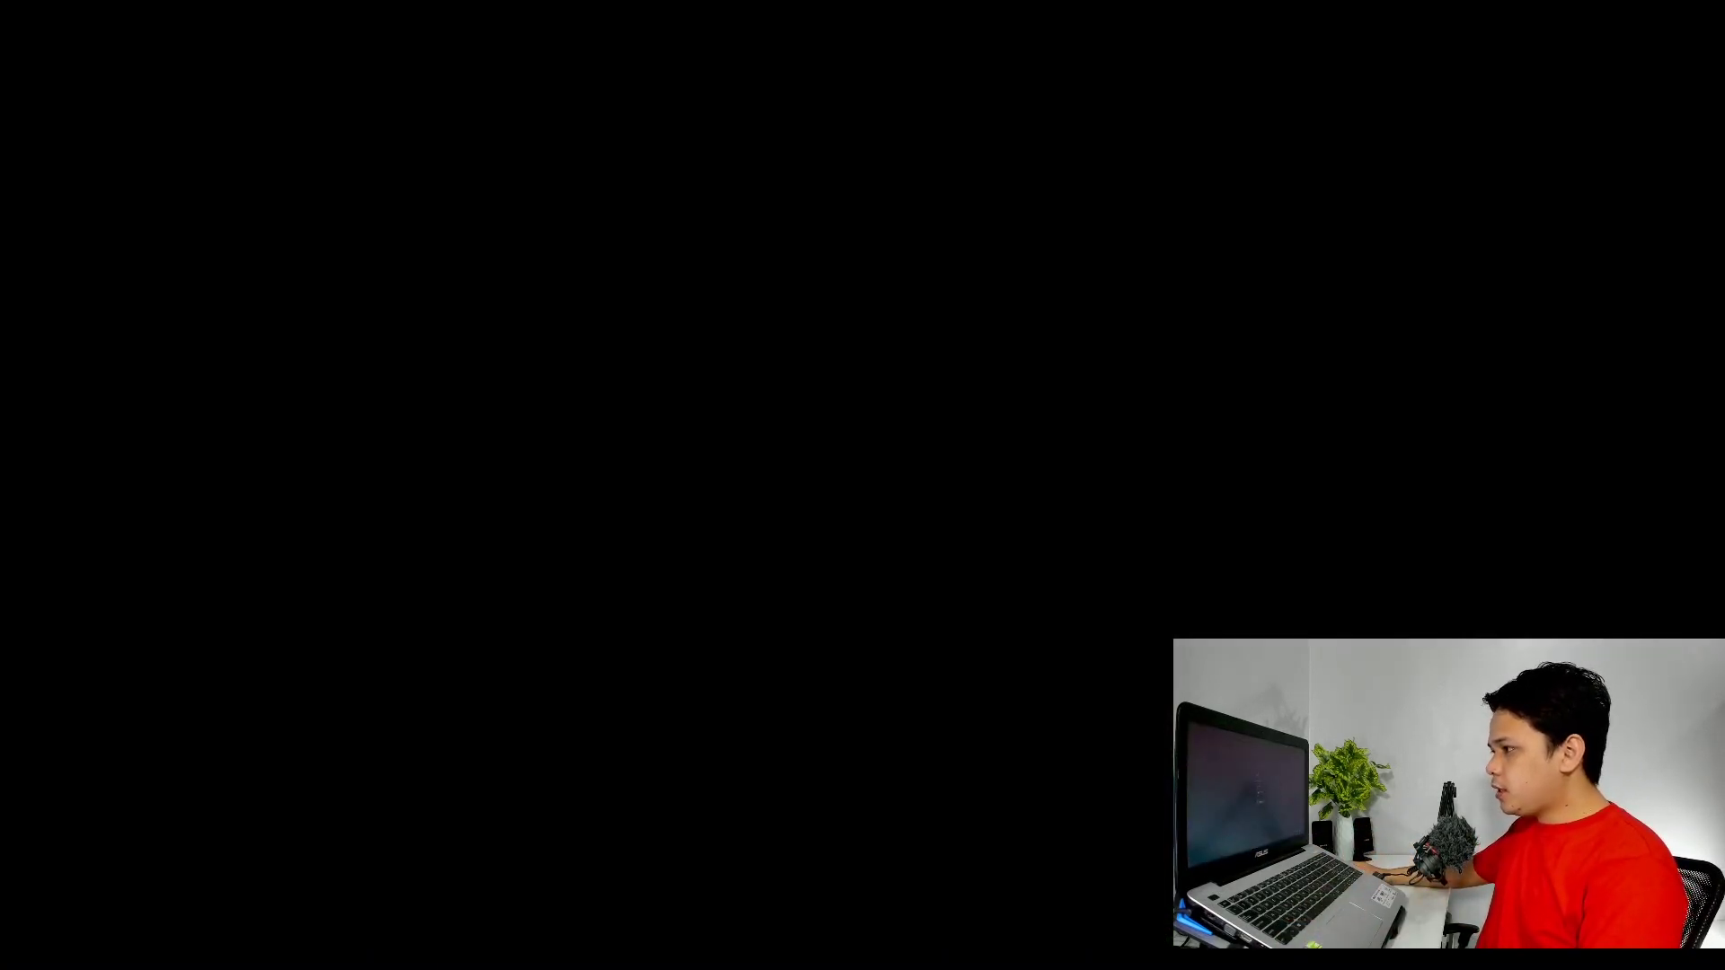
key("Escape")
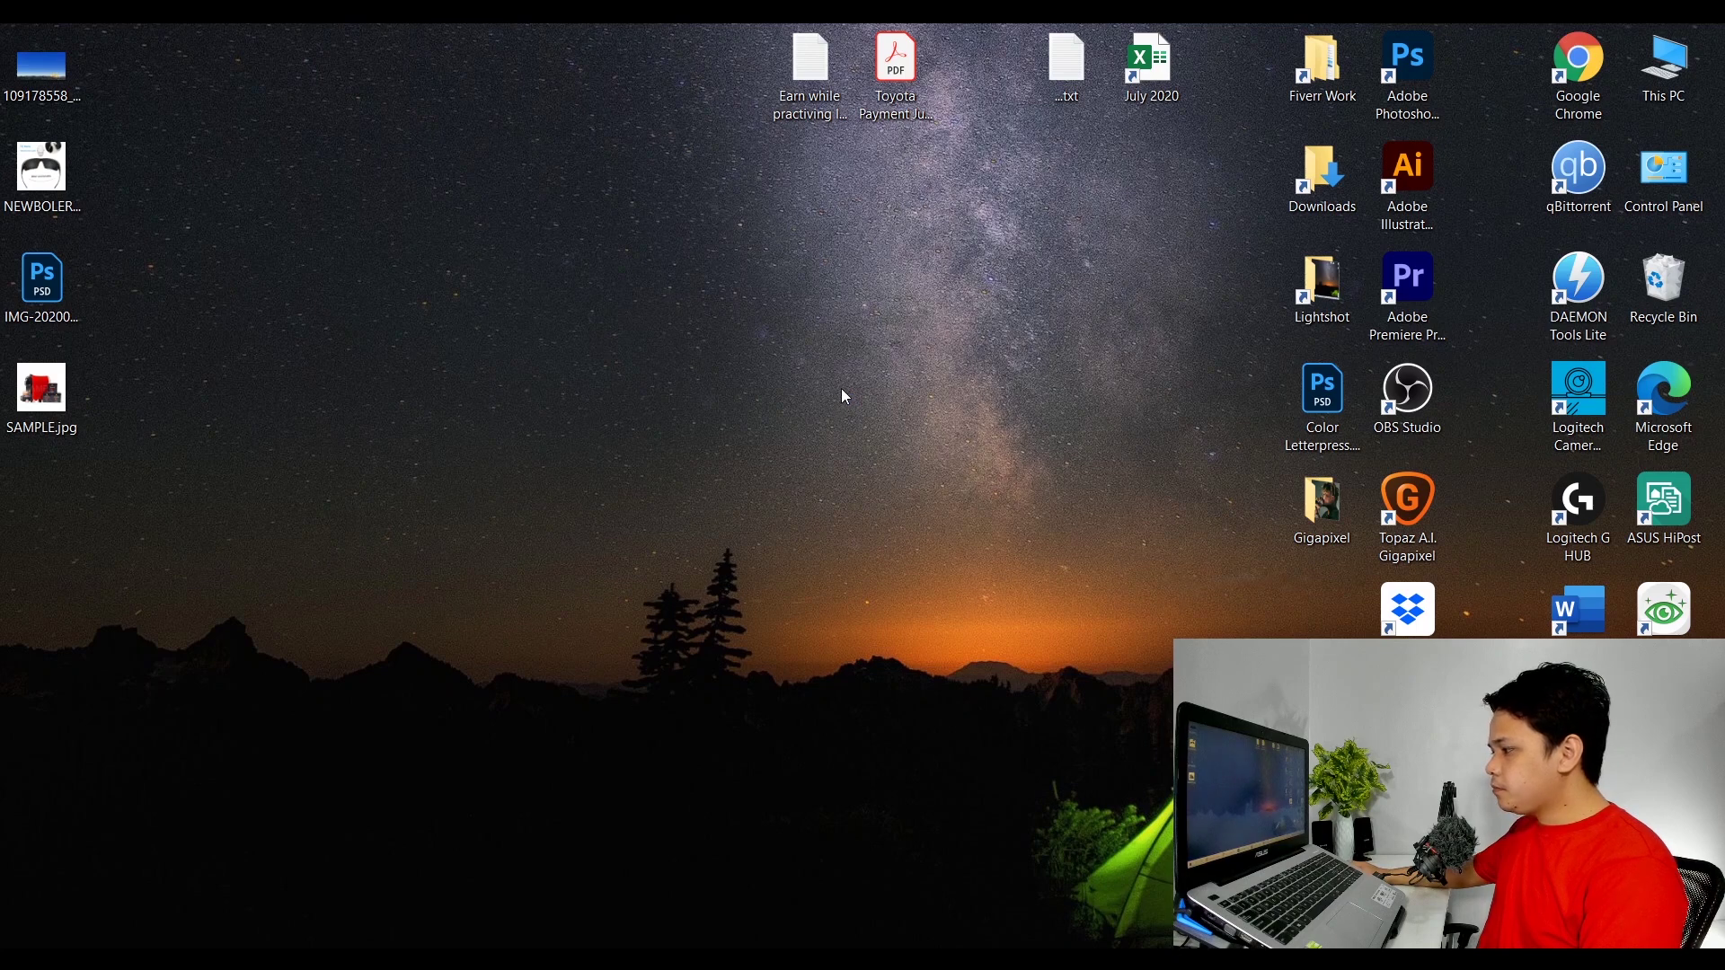
key("ctrl+shift+Escape")
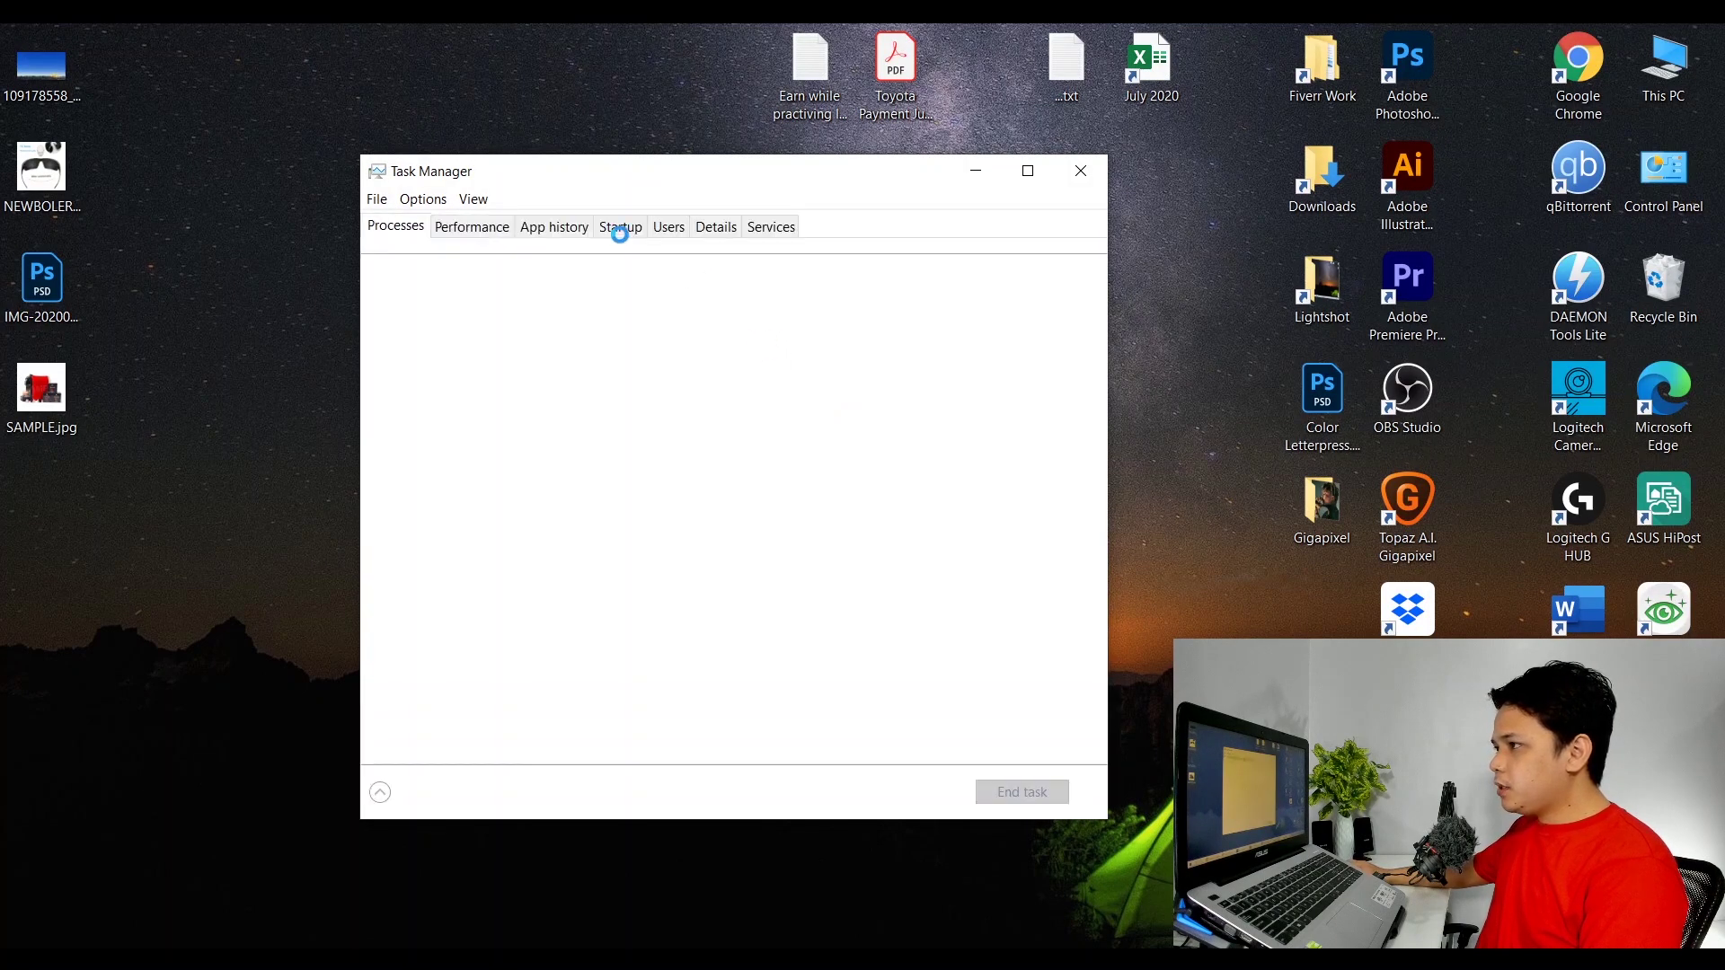
left_click(620, 228)
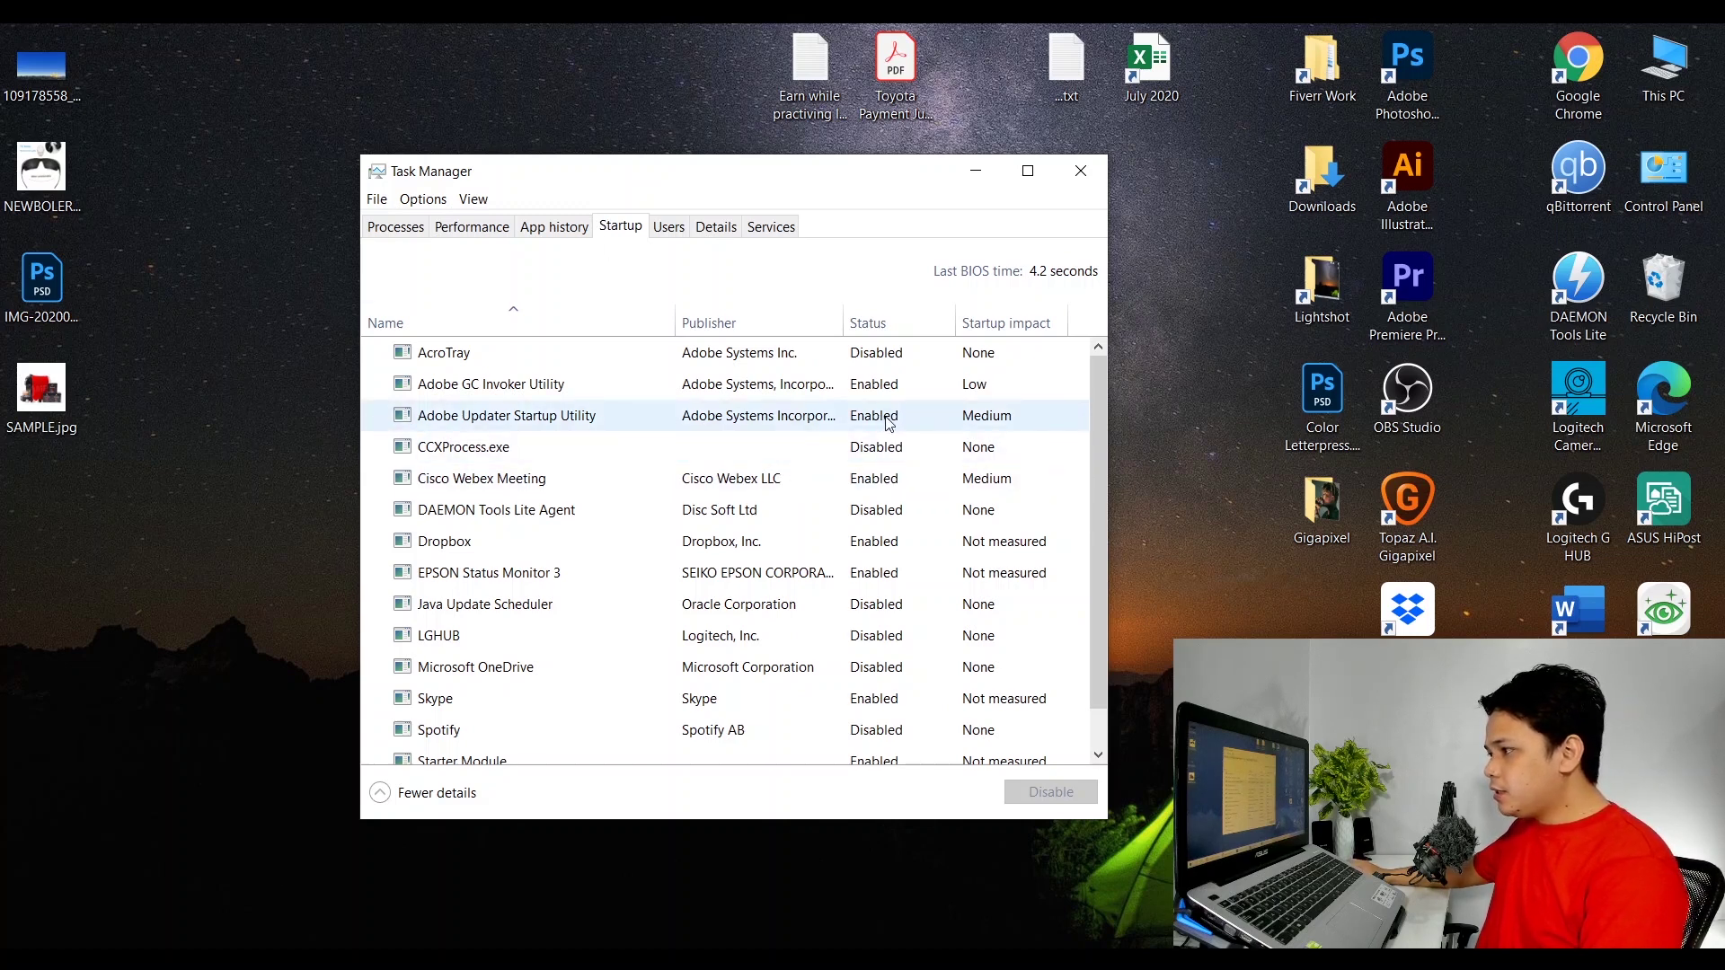
scroll(936, 543, "down", 1)
scroll(936, 544, "up", 1)
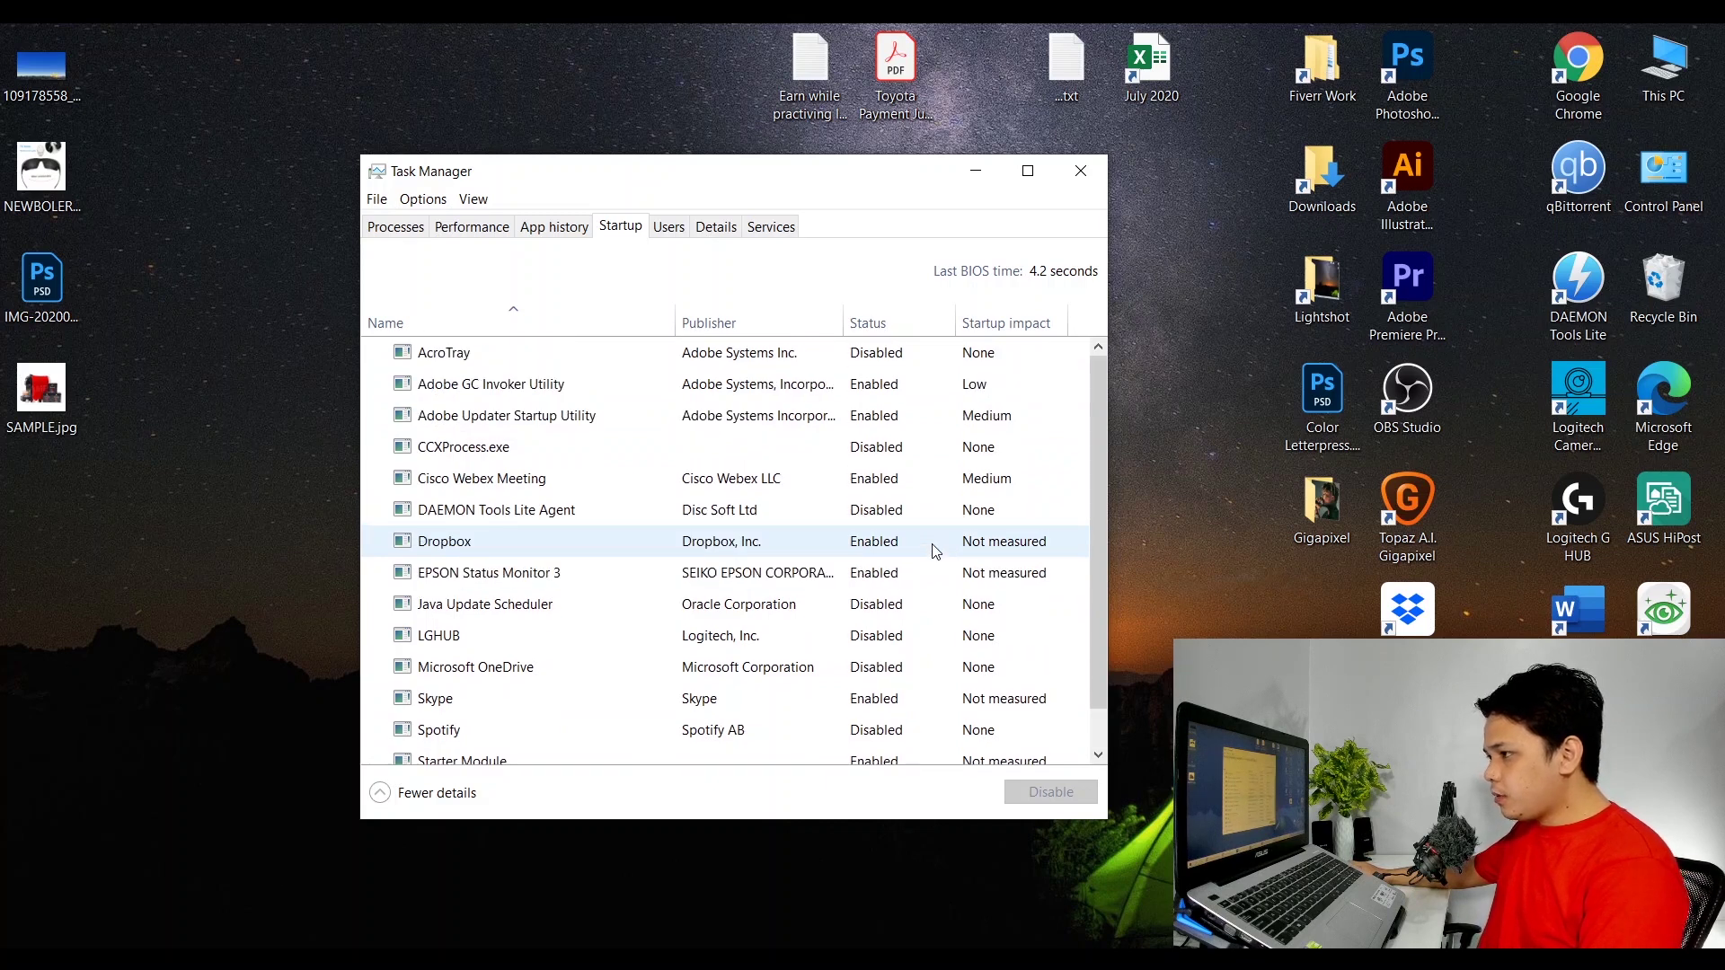
scroll(937, 551, "down", 1)
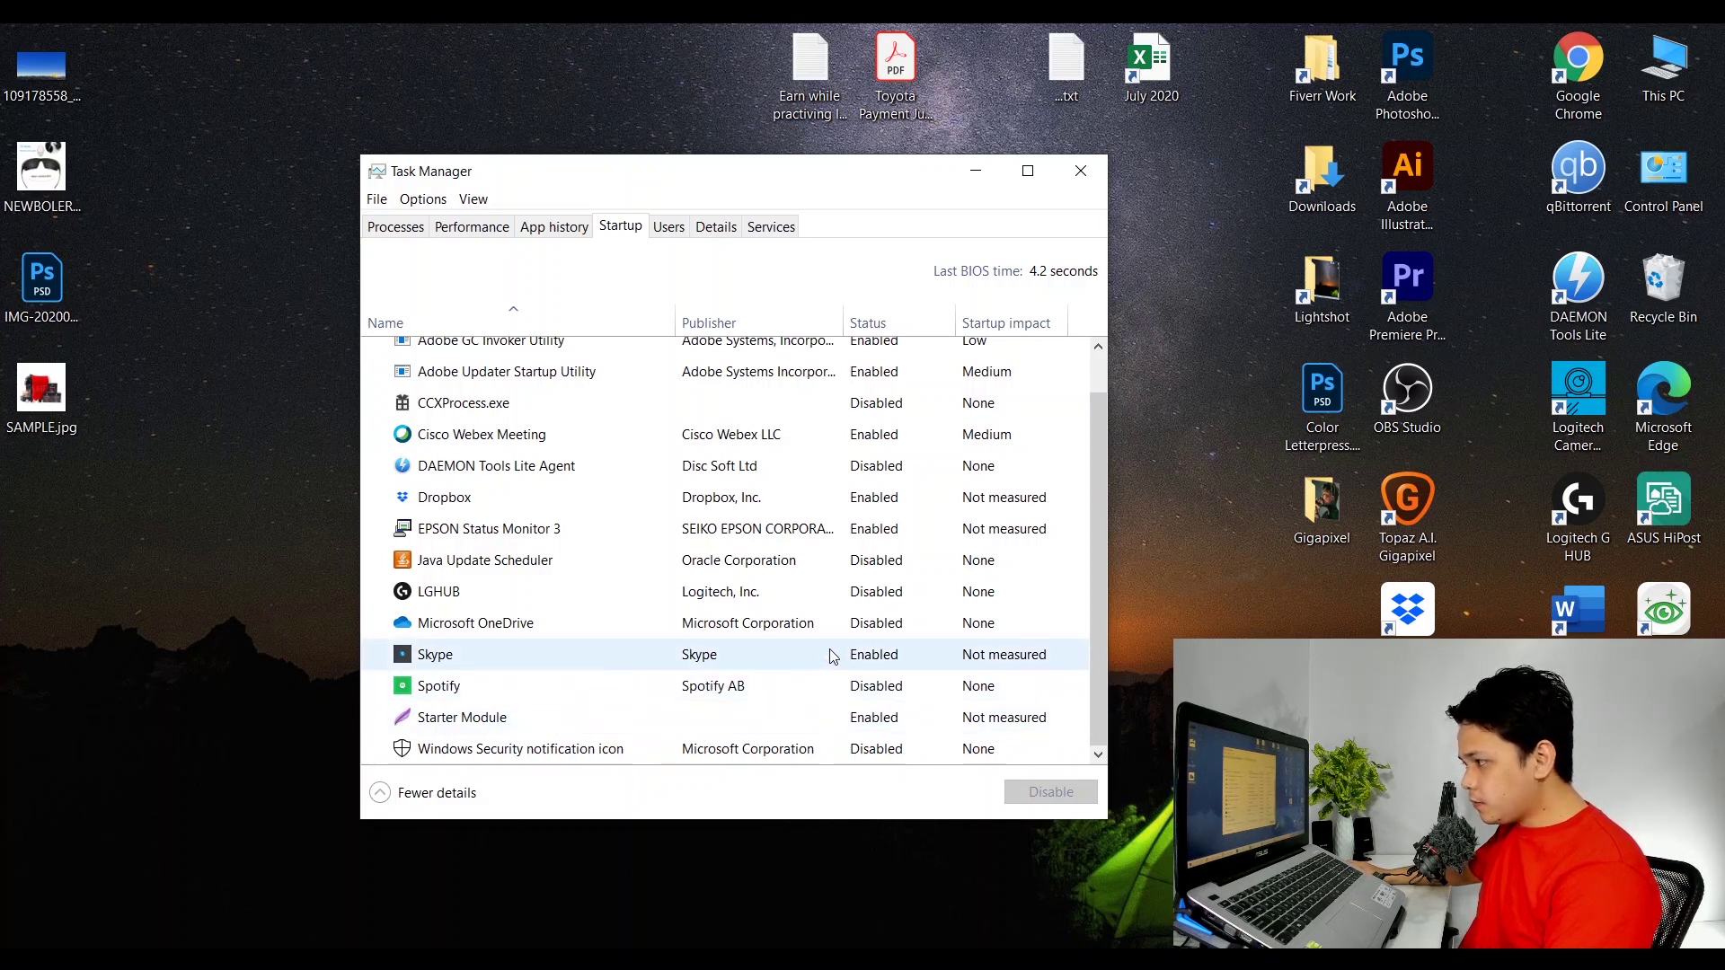
Disable Skype, Dropbox and EPSON Status Monitor 3 from running at startup.
left_click(873, 658)
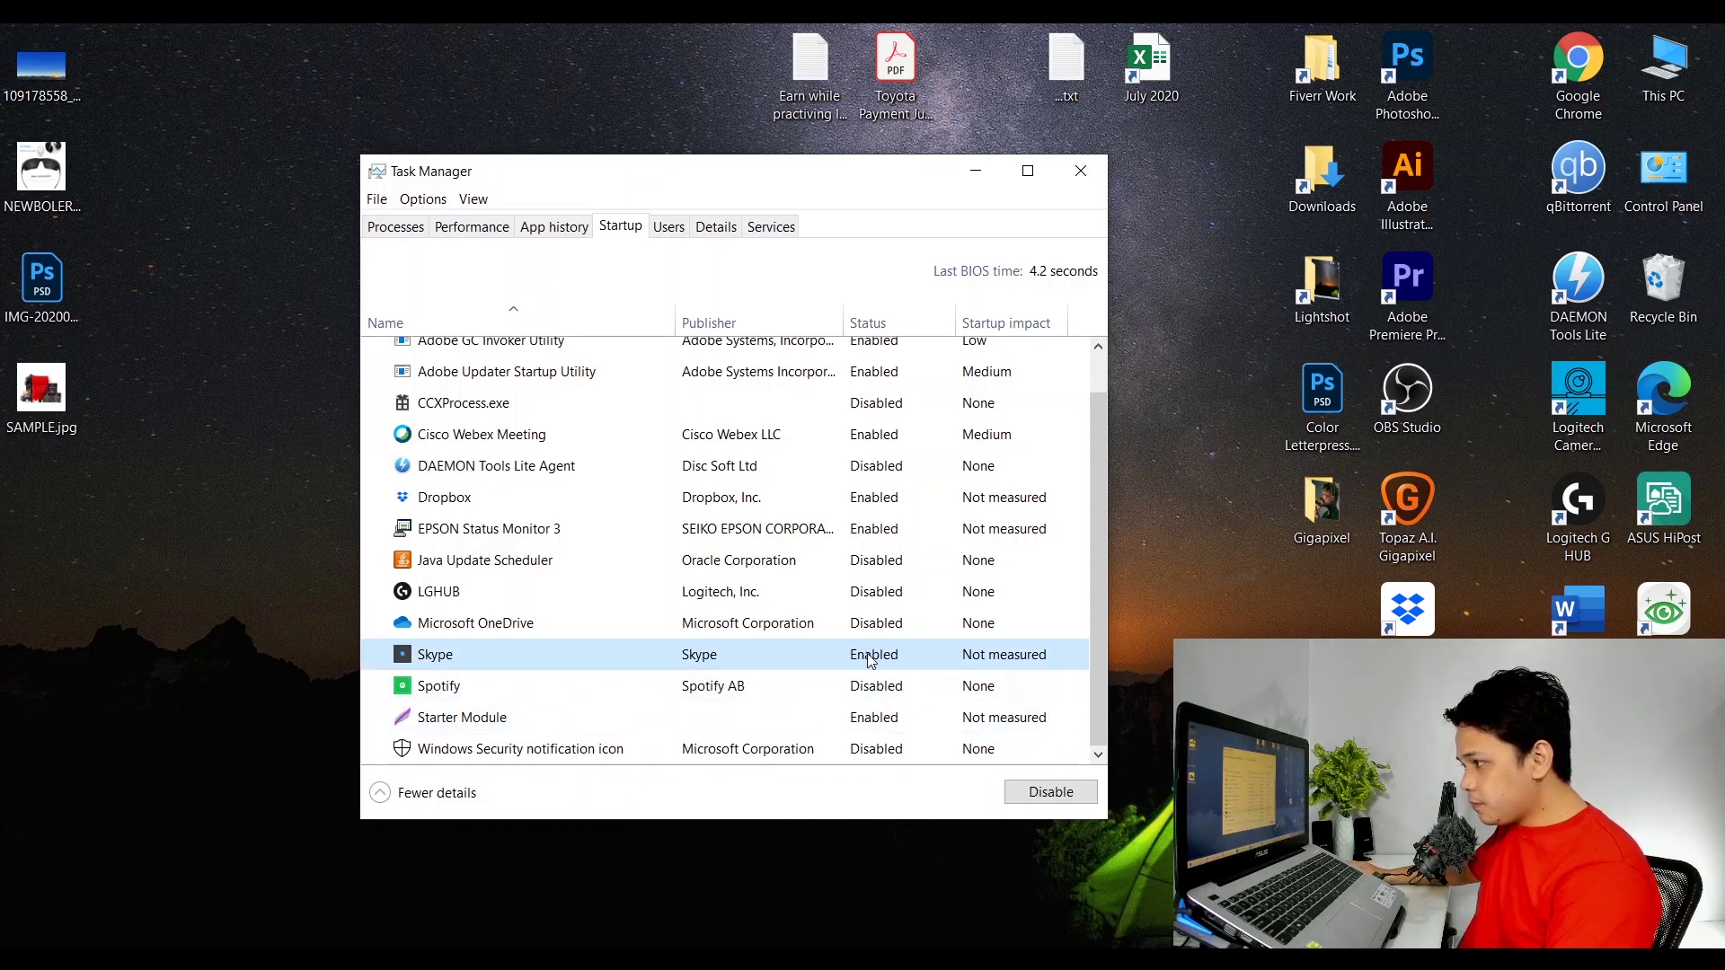
right_click(871, 661)
left_click(882, 666)
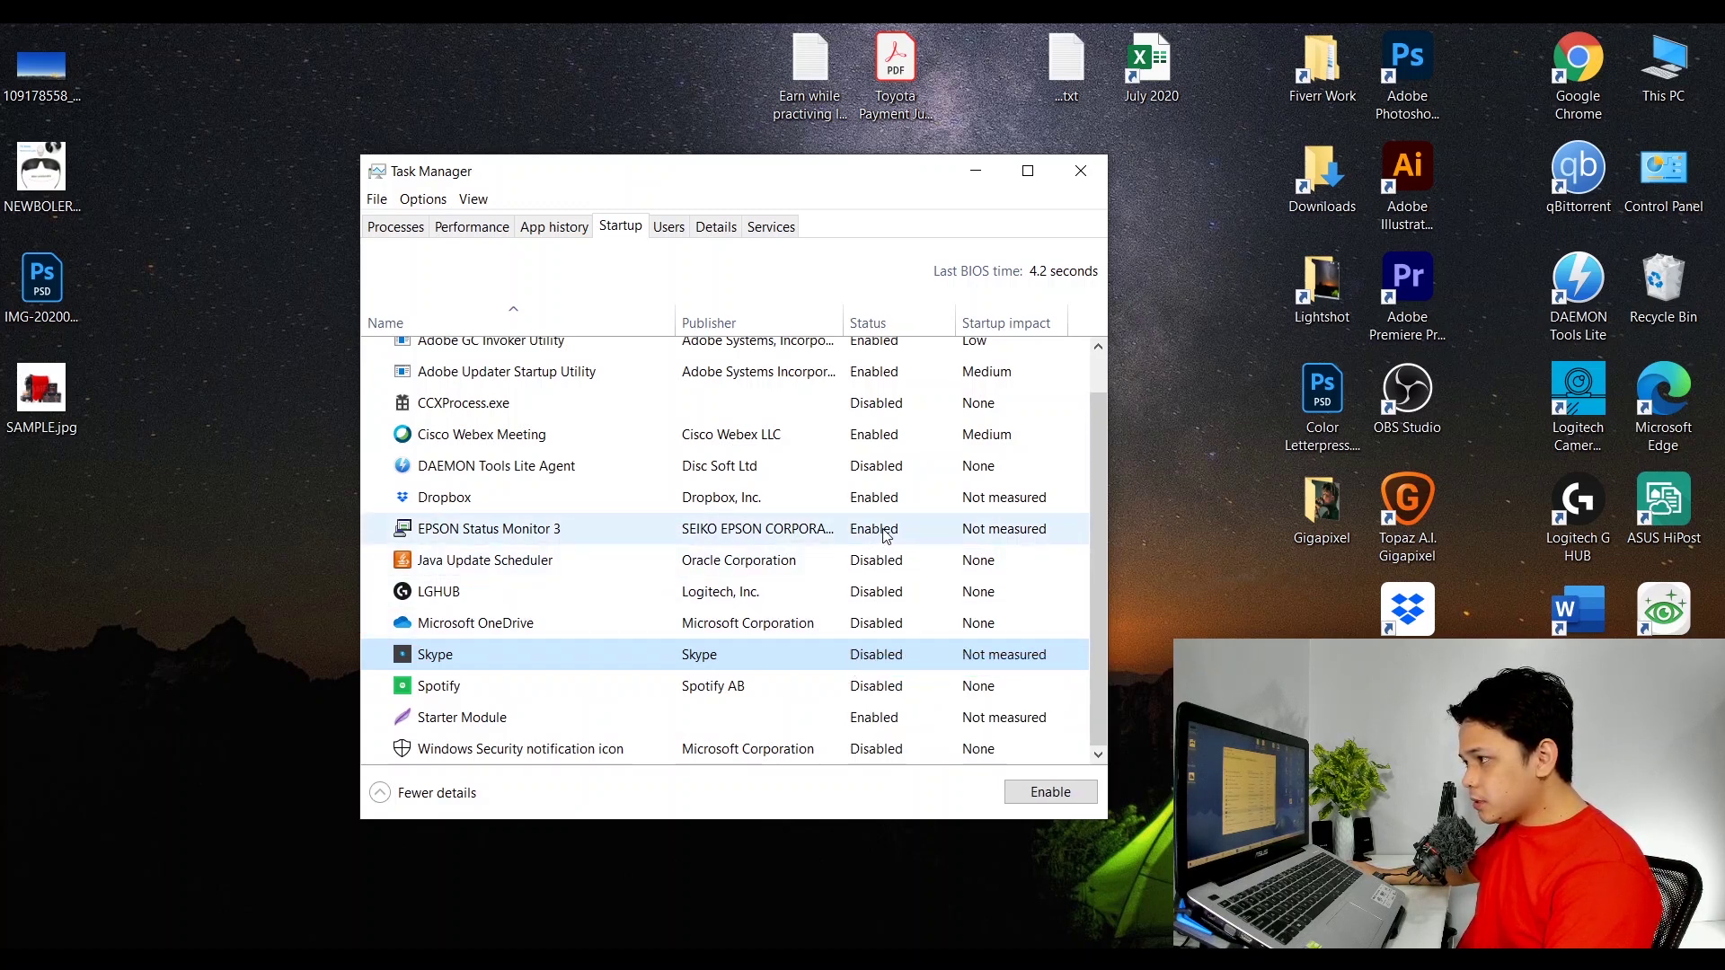
right_click(890, 499)
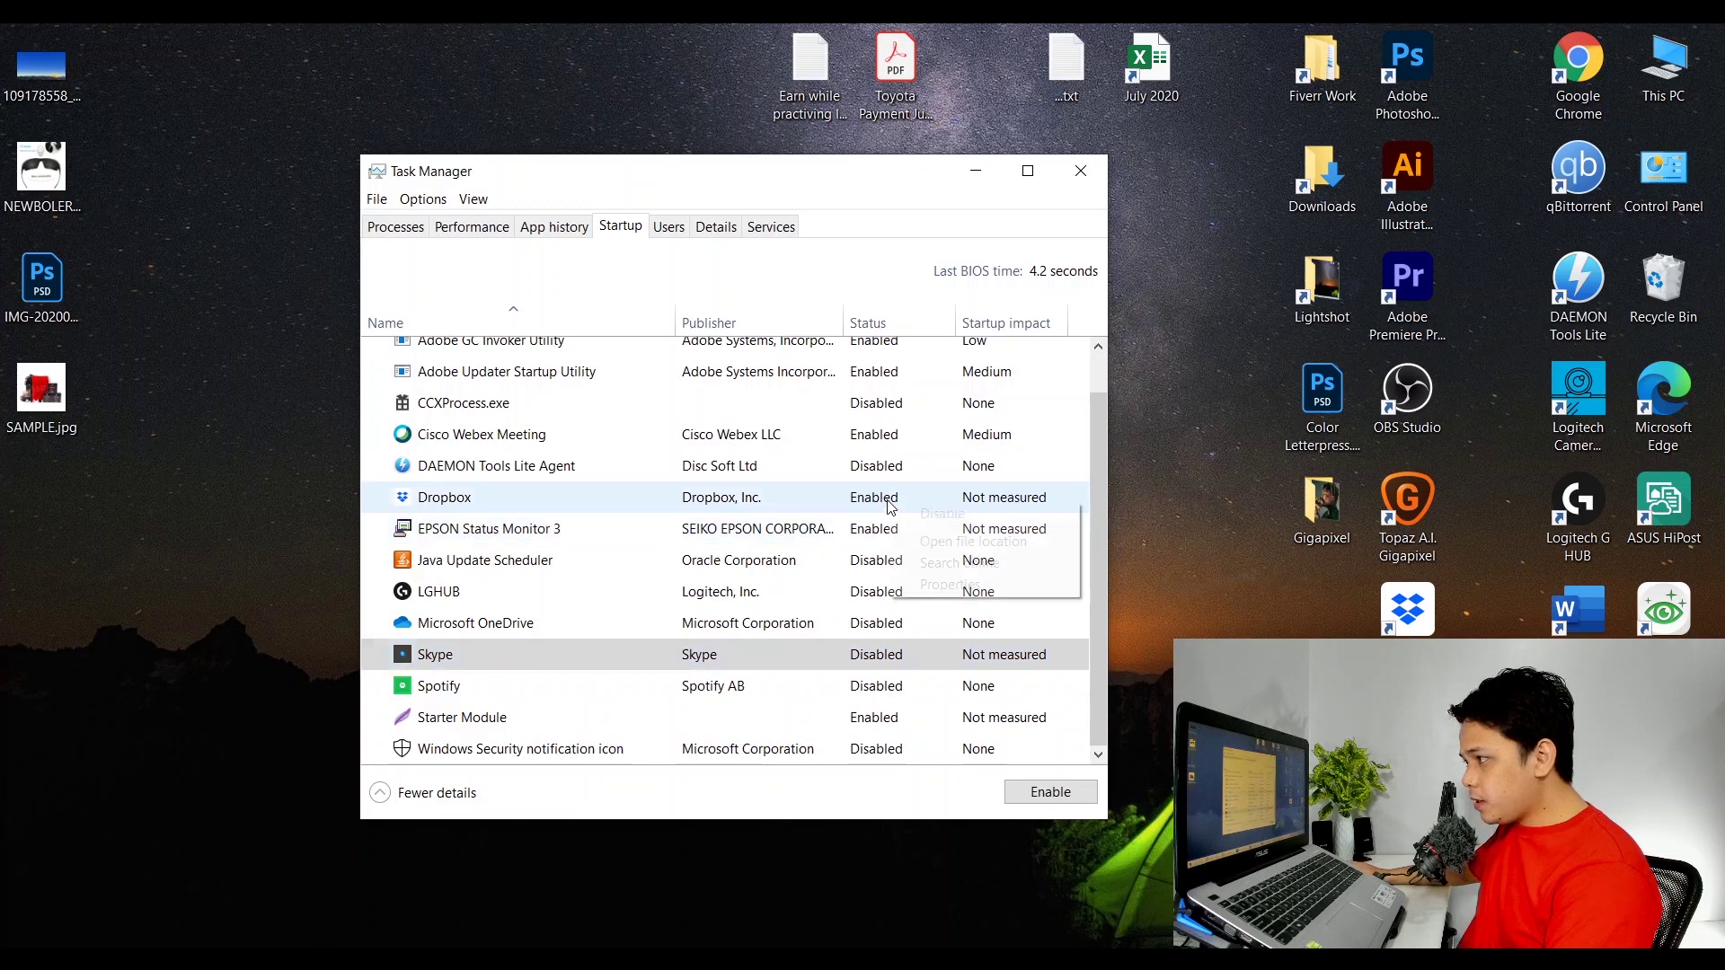
left_click(923, 519)
right_click(909, 530)
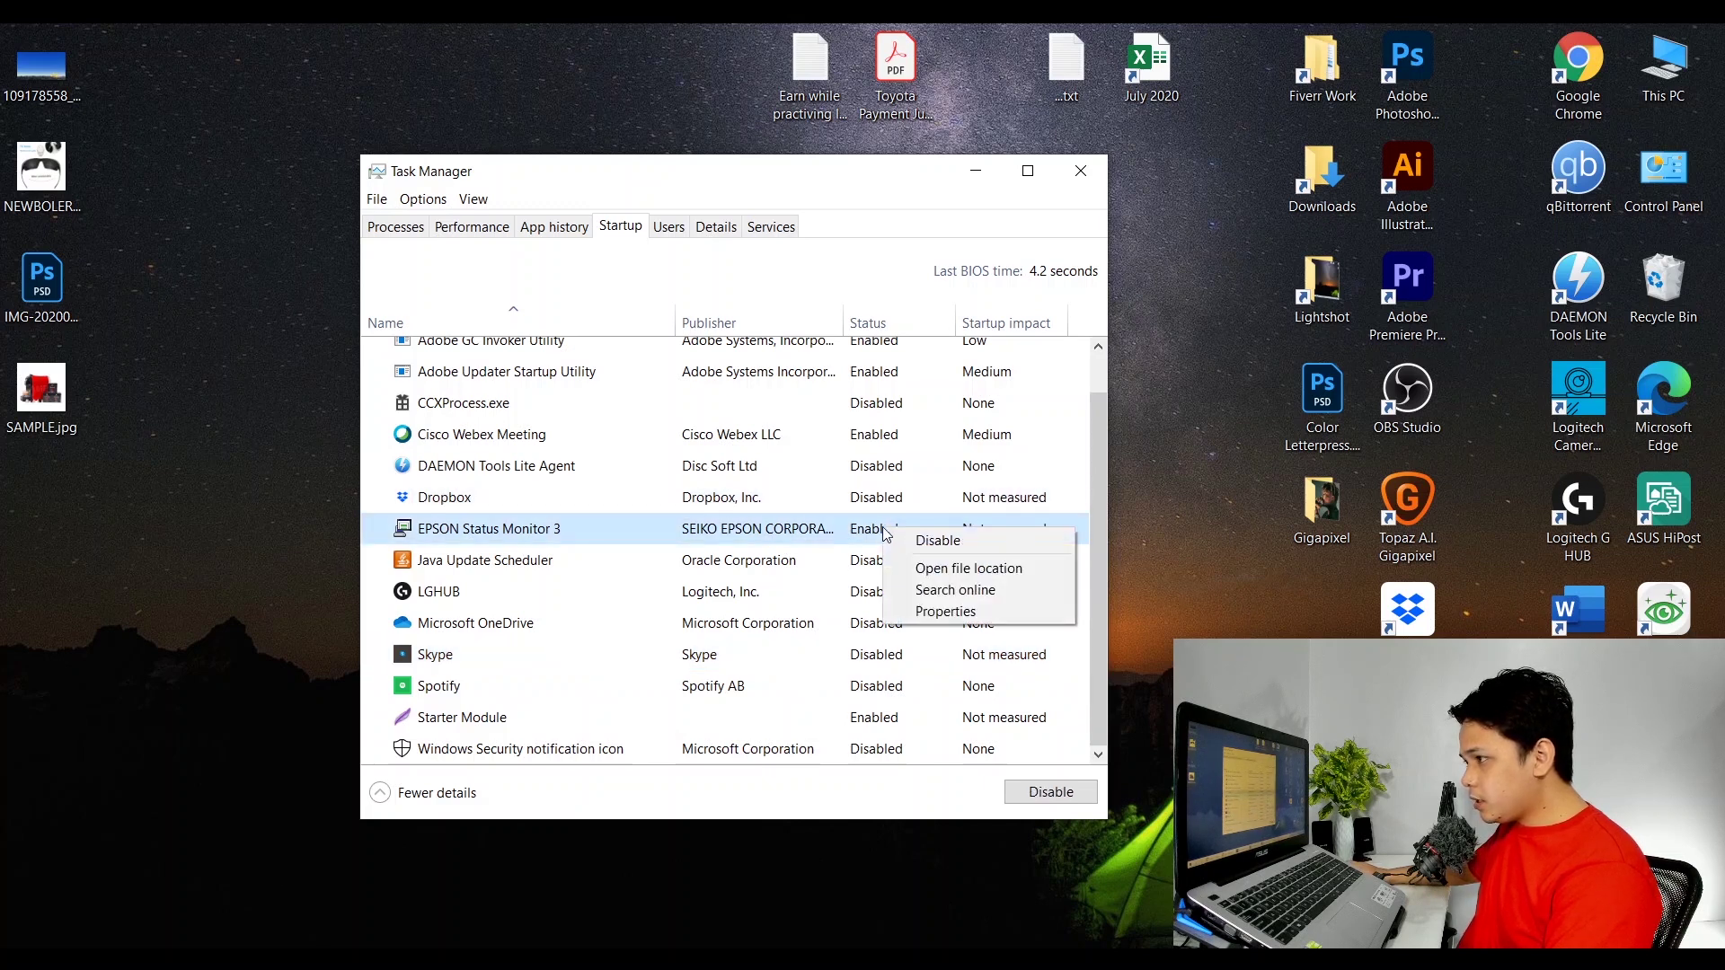
left_click(925, 540)
scroll(876, 581, "up", 1)
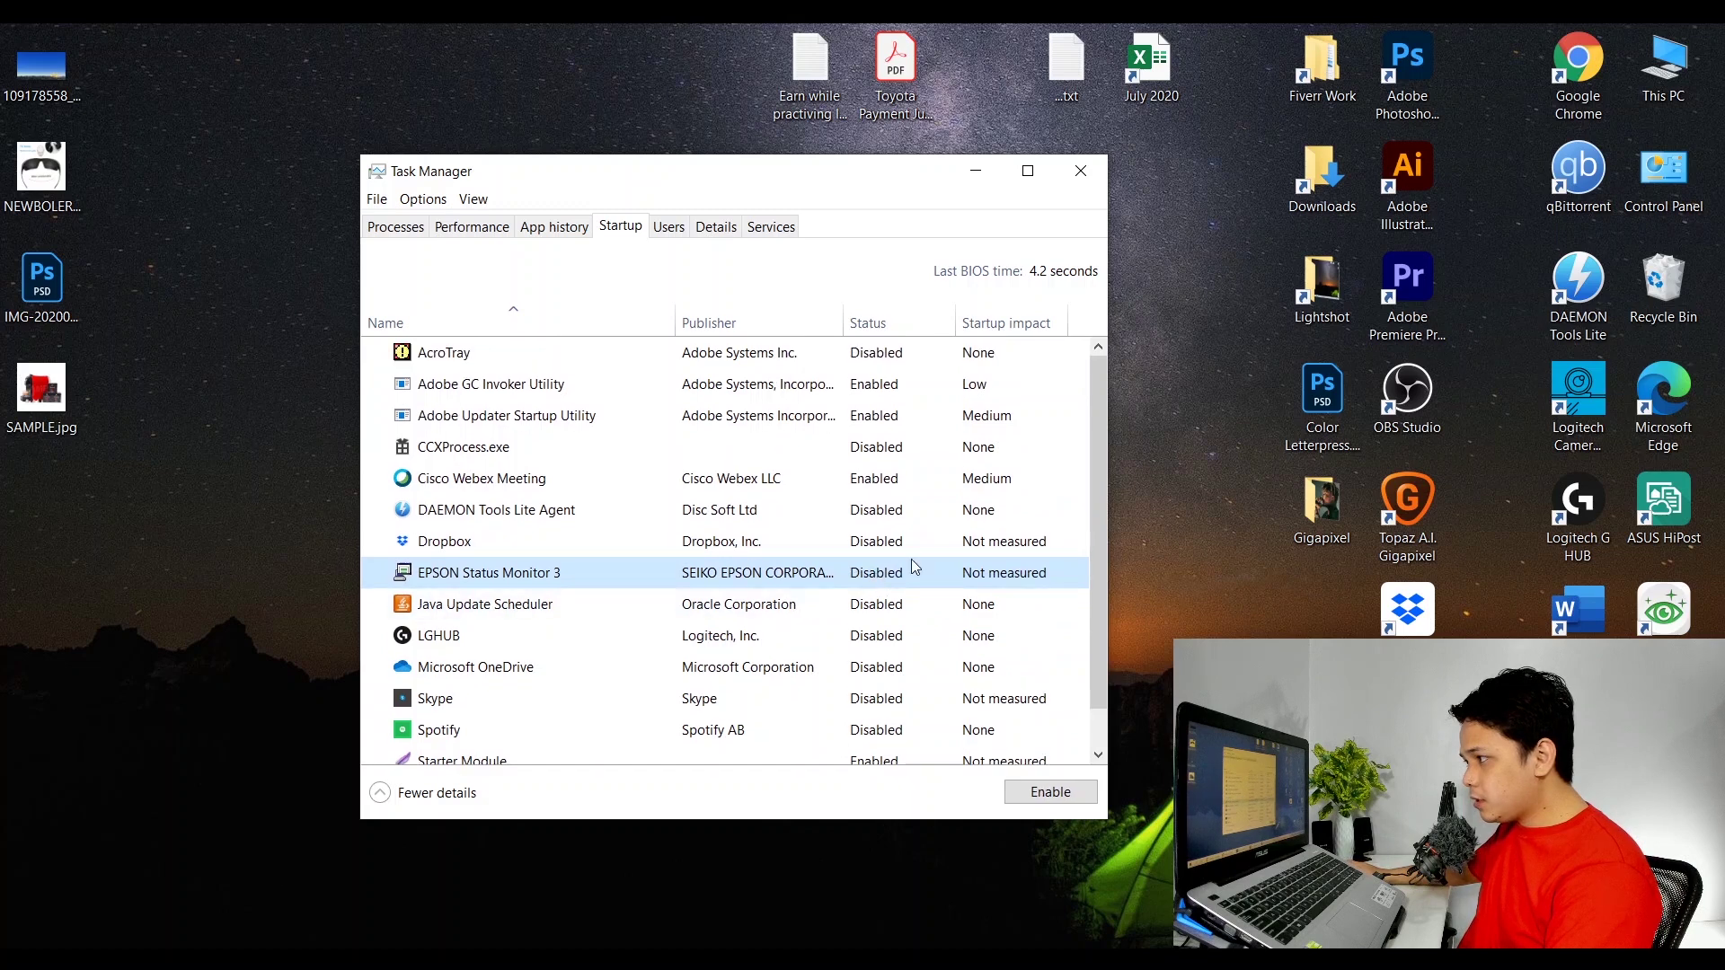
Disable Cisco Webex Meeting, Adobe Updater Startup Utility and Adobe GC Invoker Utility at startup, then close Task Manager.
right_click(872, 481)
left_click(896, 491)
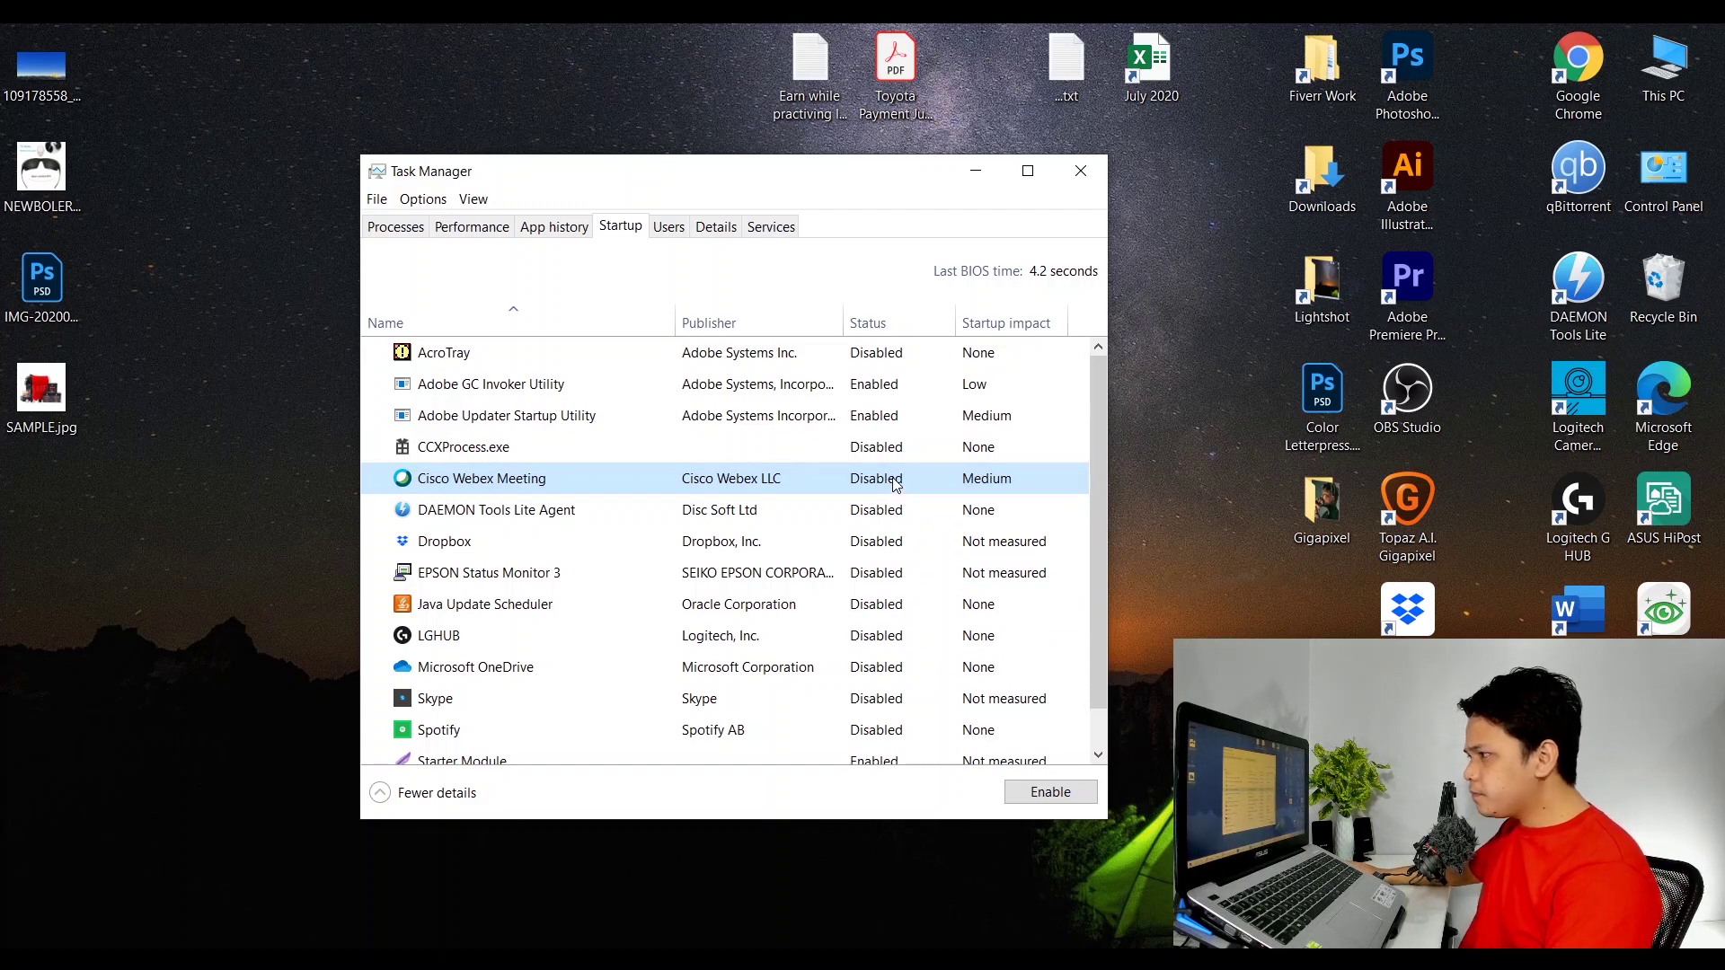
right_click(872, 415)
left_click(896, 429)
right_click(876, 386)
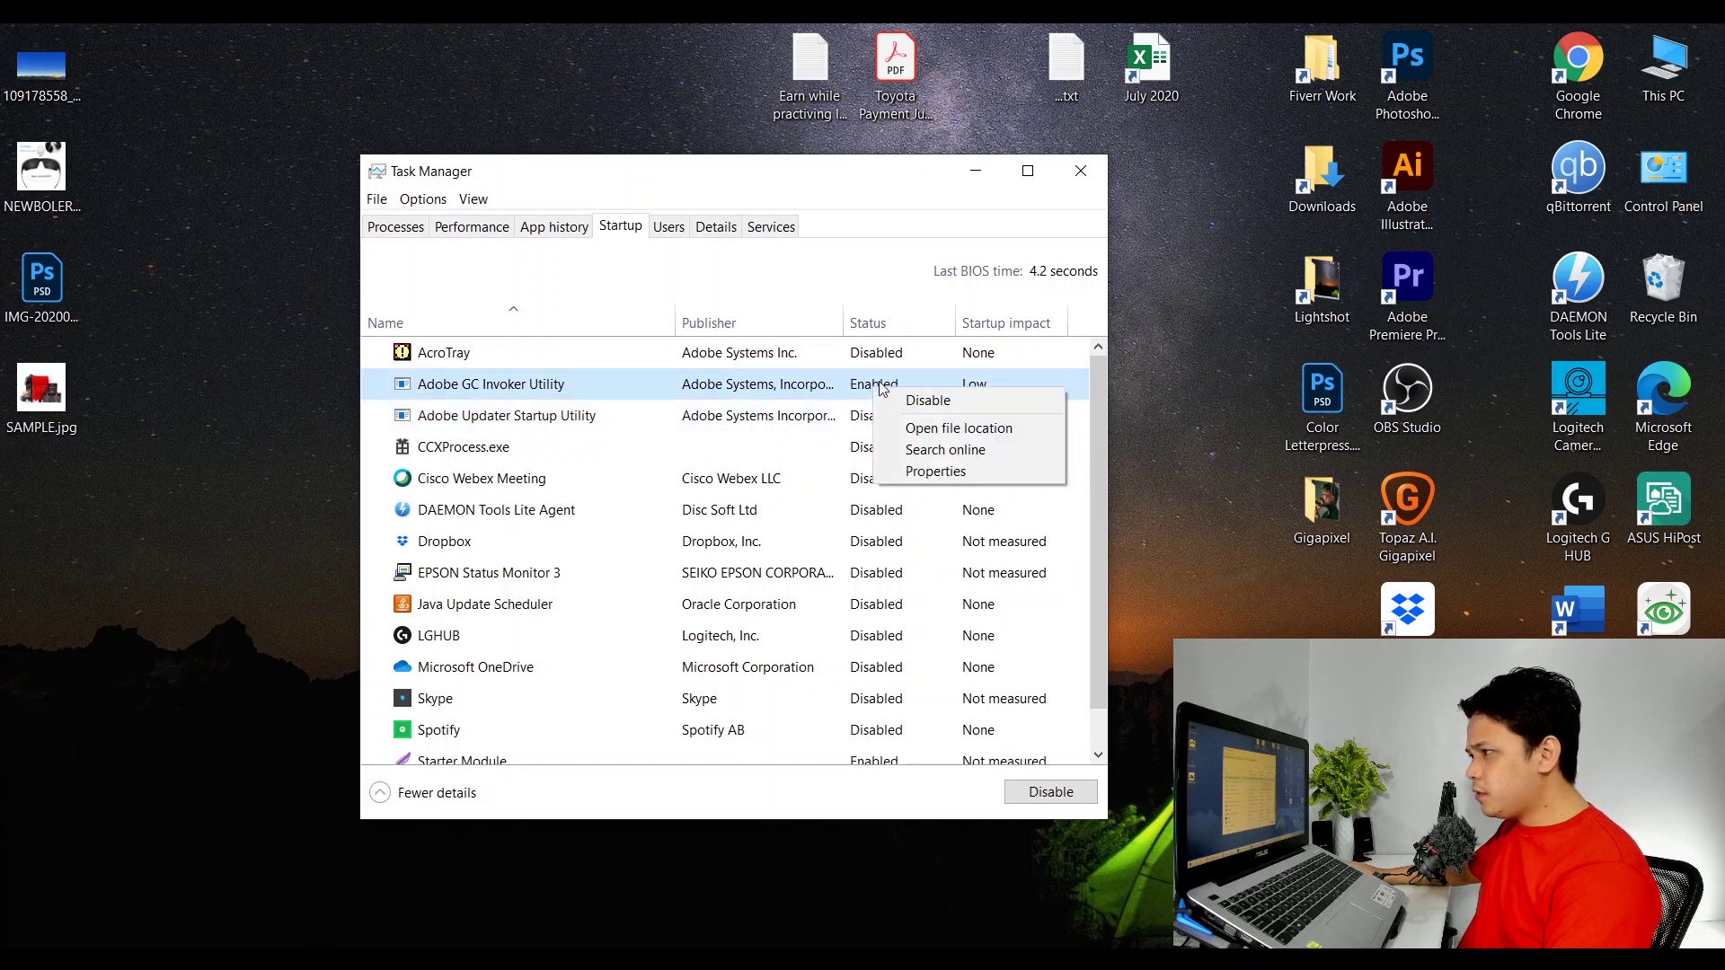
left_click(930, 401)
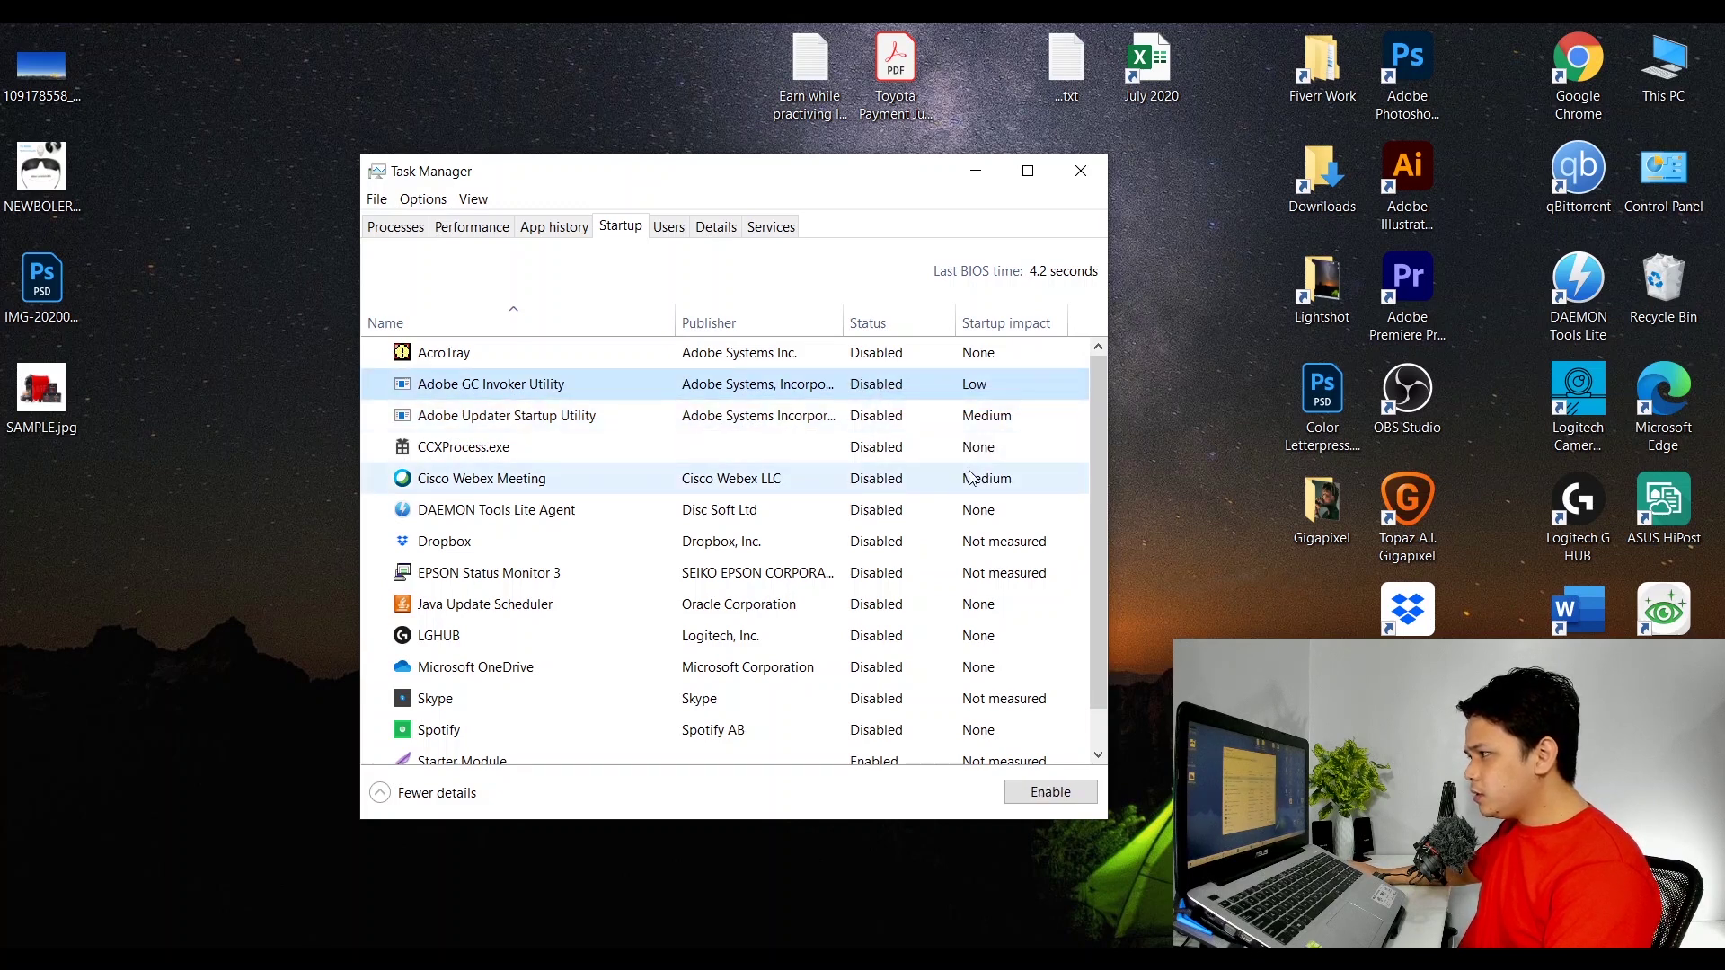
scroll(970, 478, "down", 1)
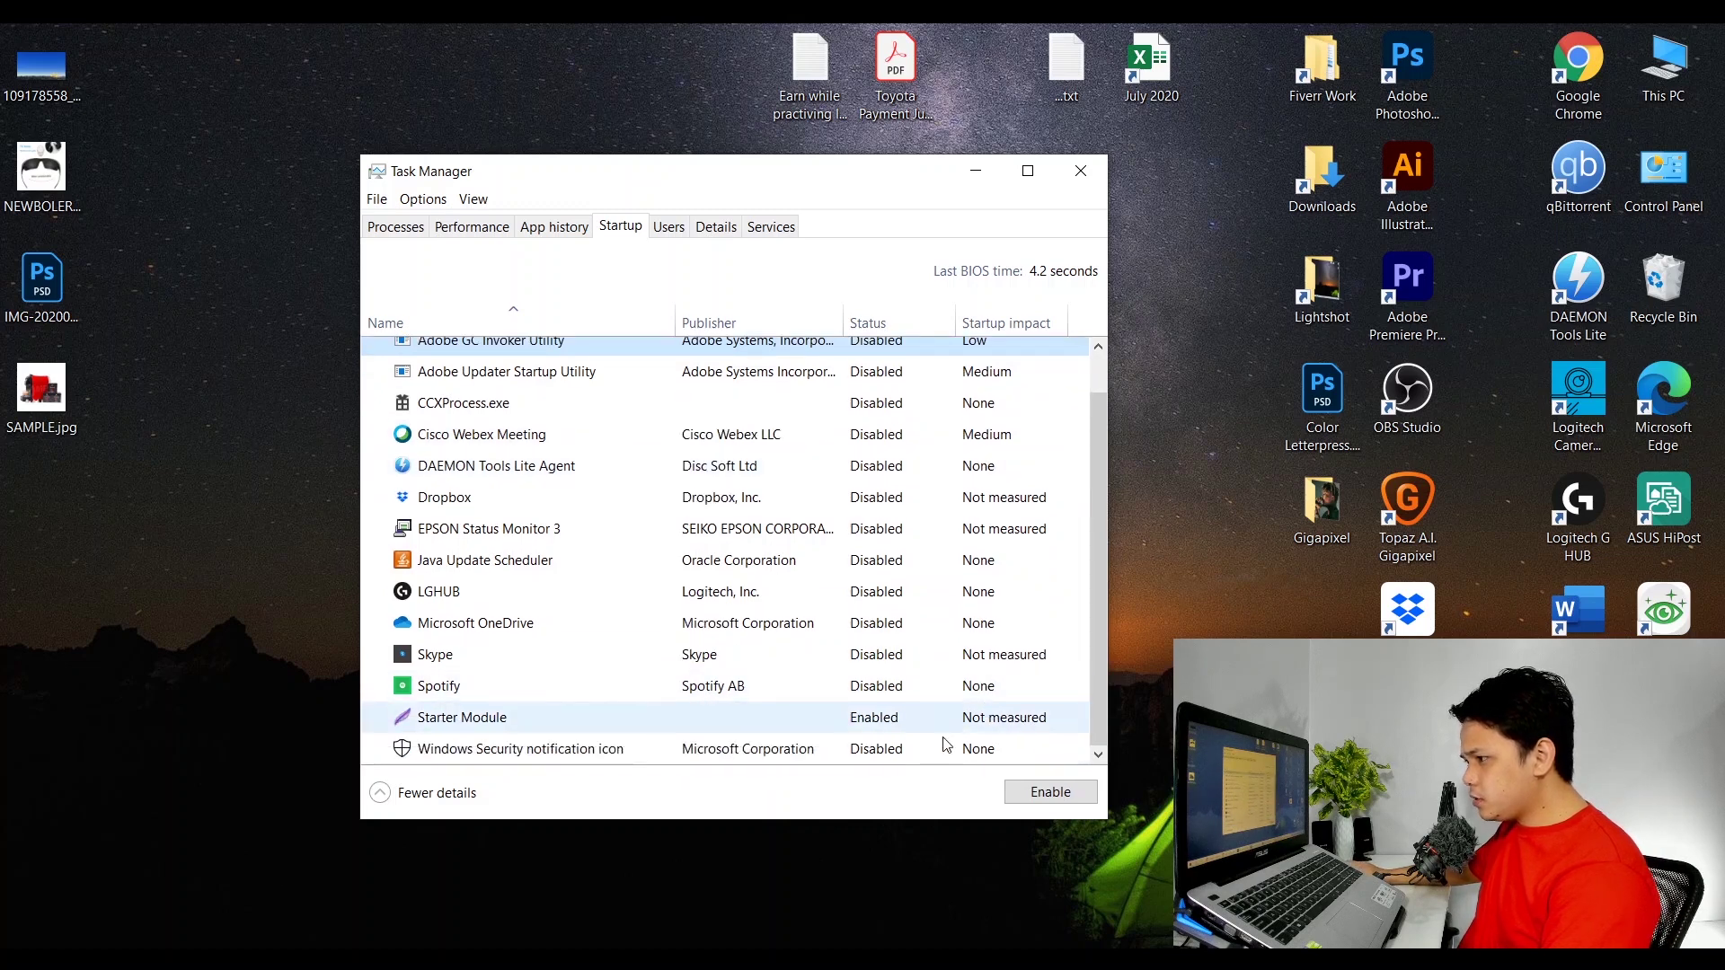
scroll(881, 683, "up", 1)
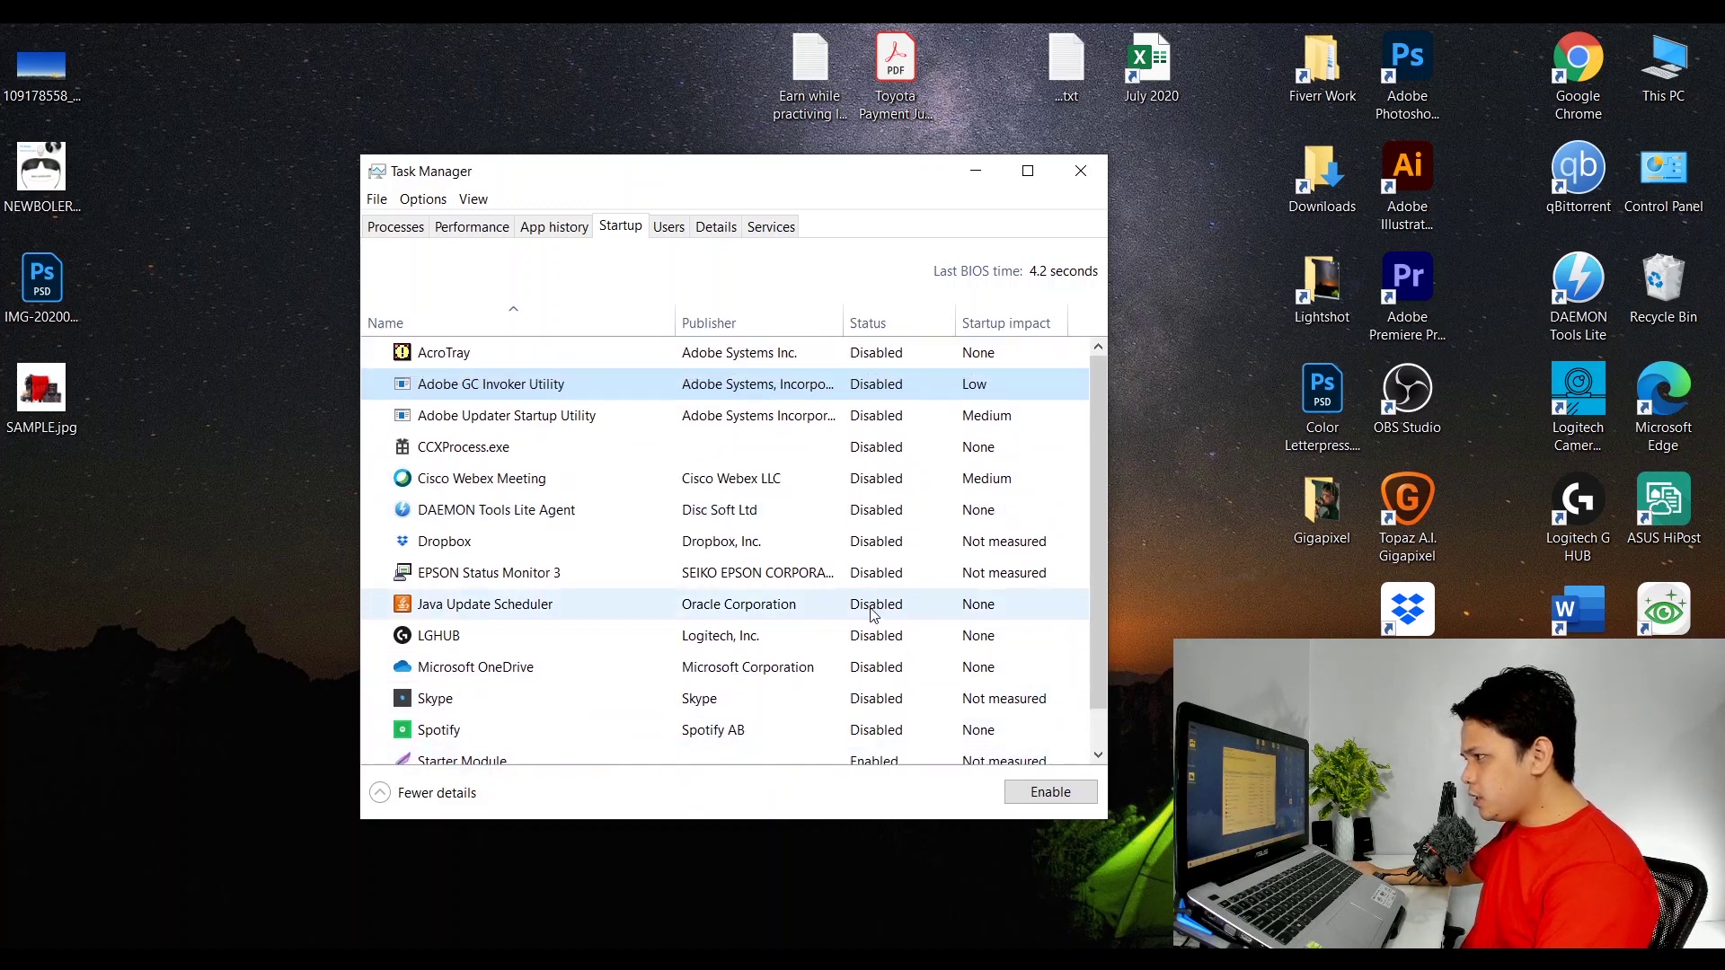
left_click(510, 393)
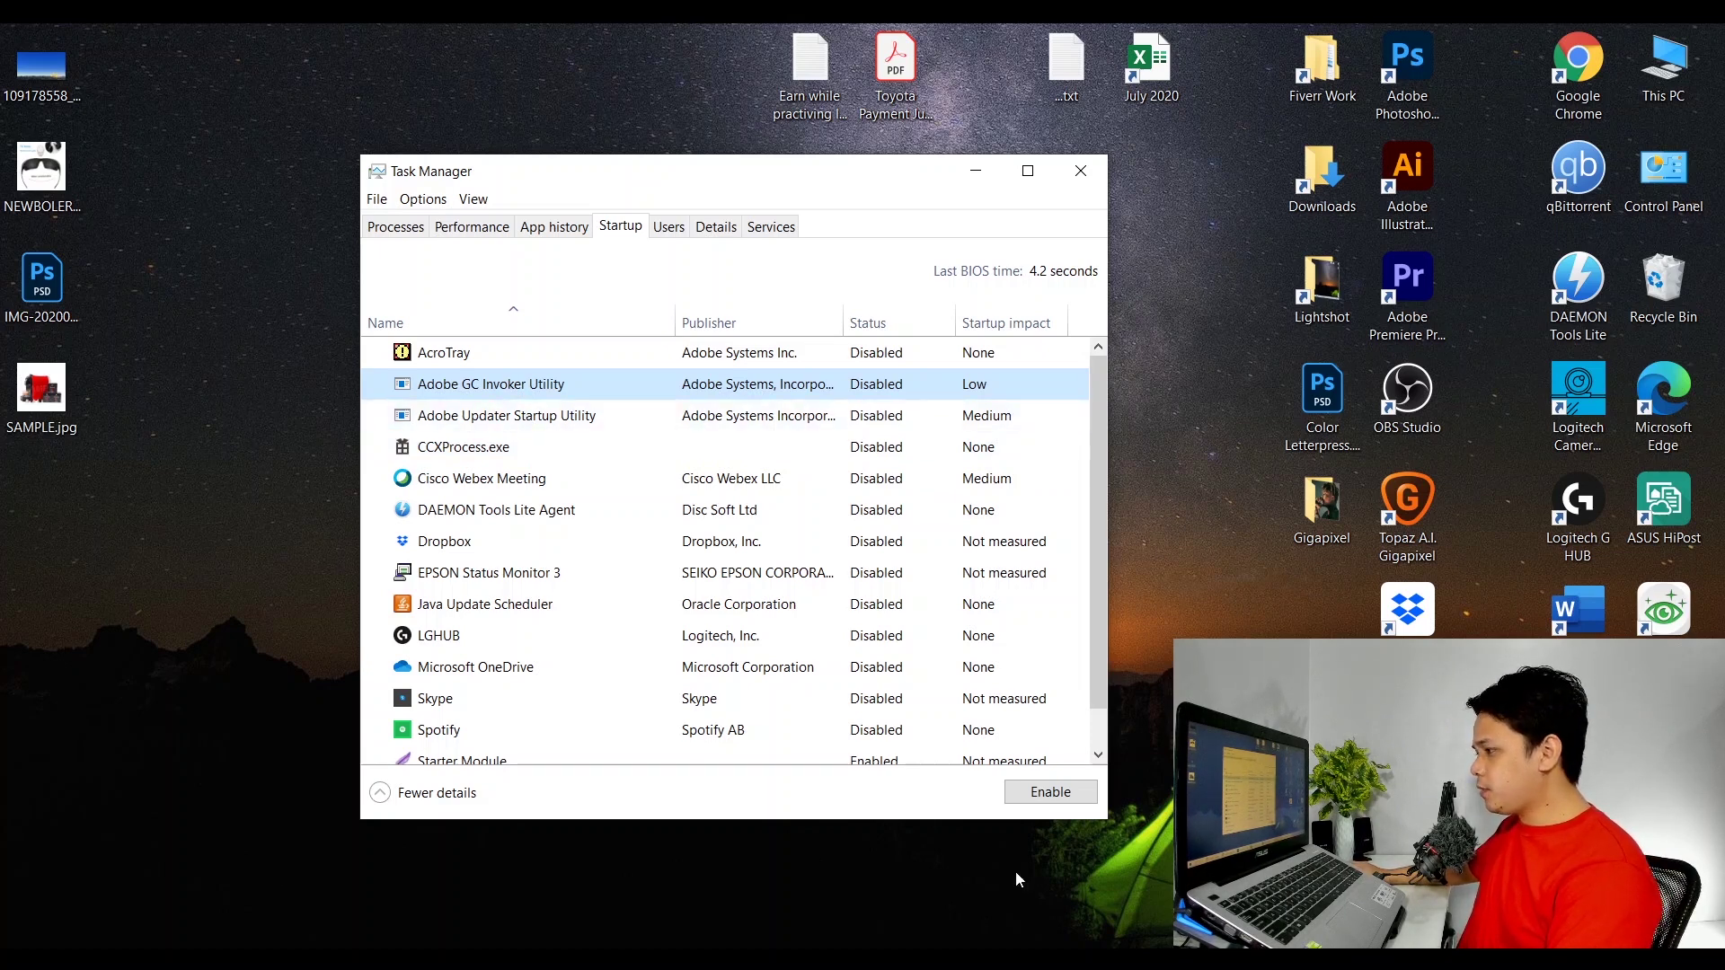
left_click(1081, 171)
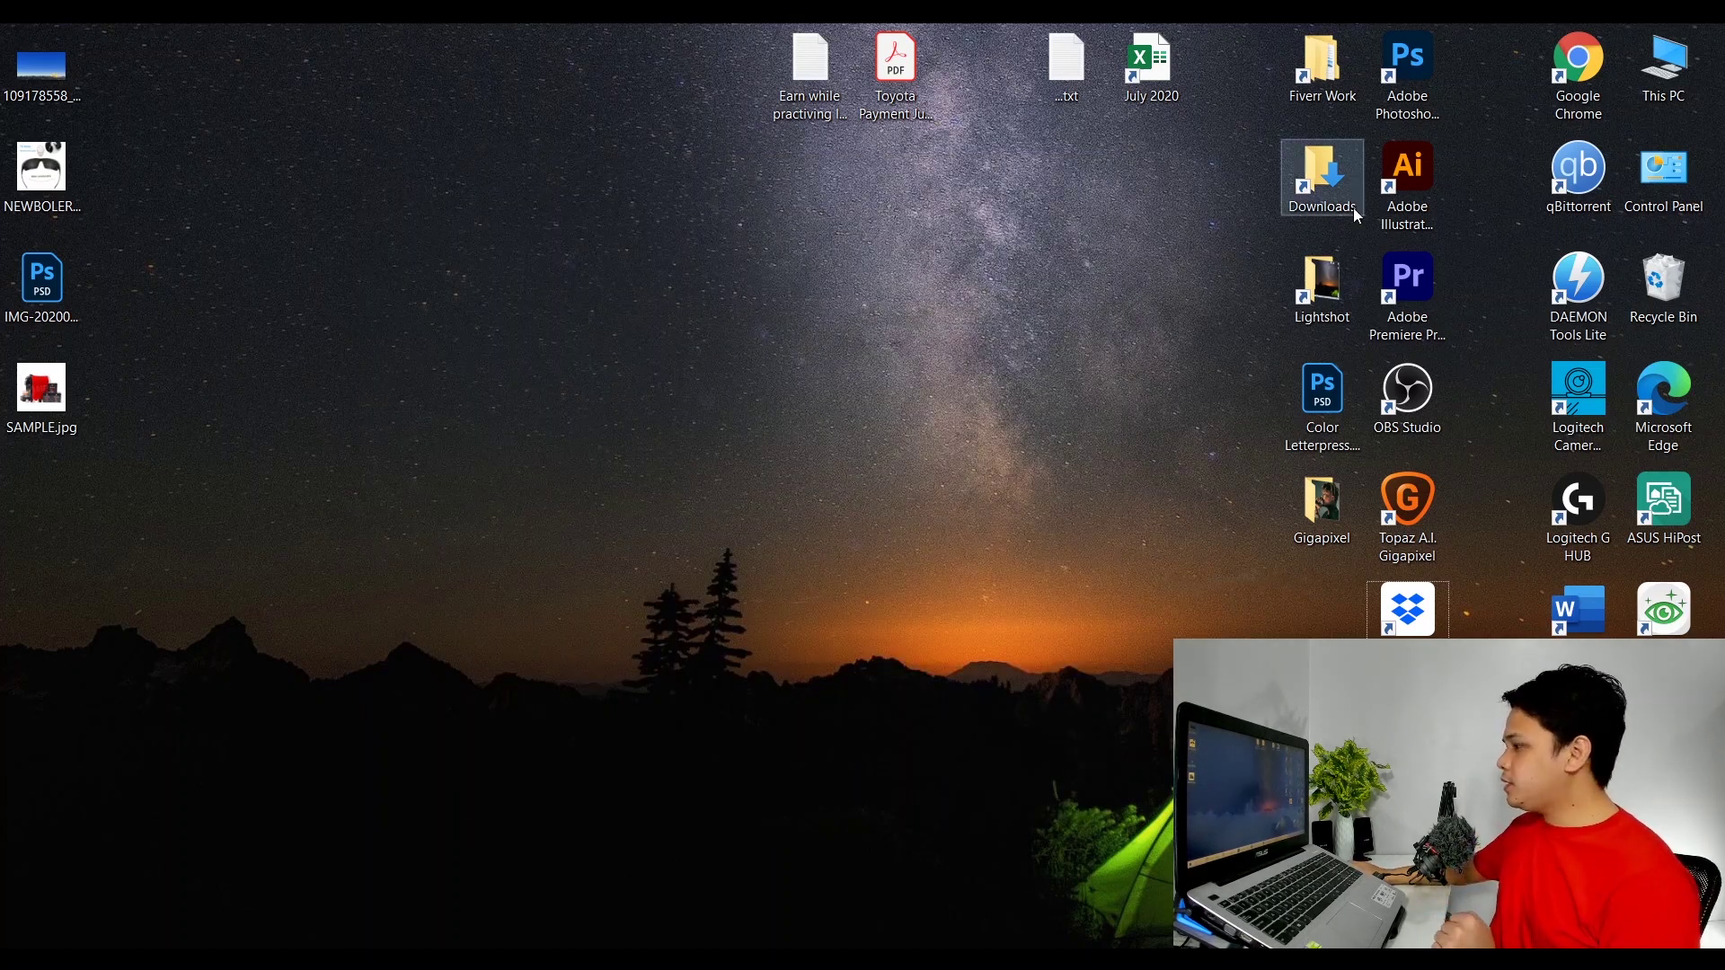
Browse This PC to the user's profile folder under OS (C:) > Users.
left_click(1679, 75)
double_click(1678, 76)
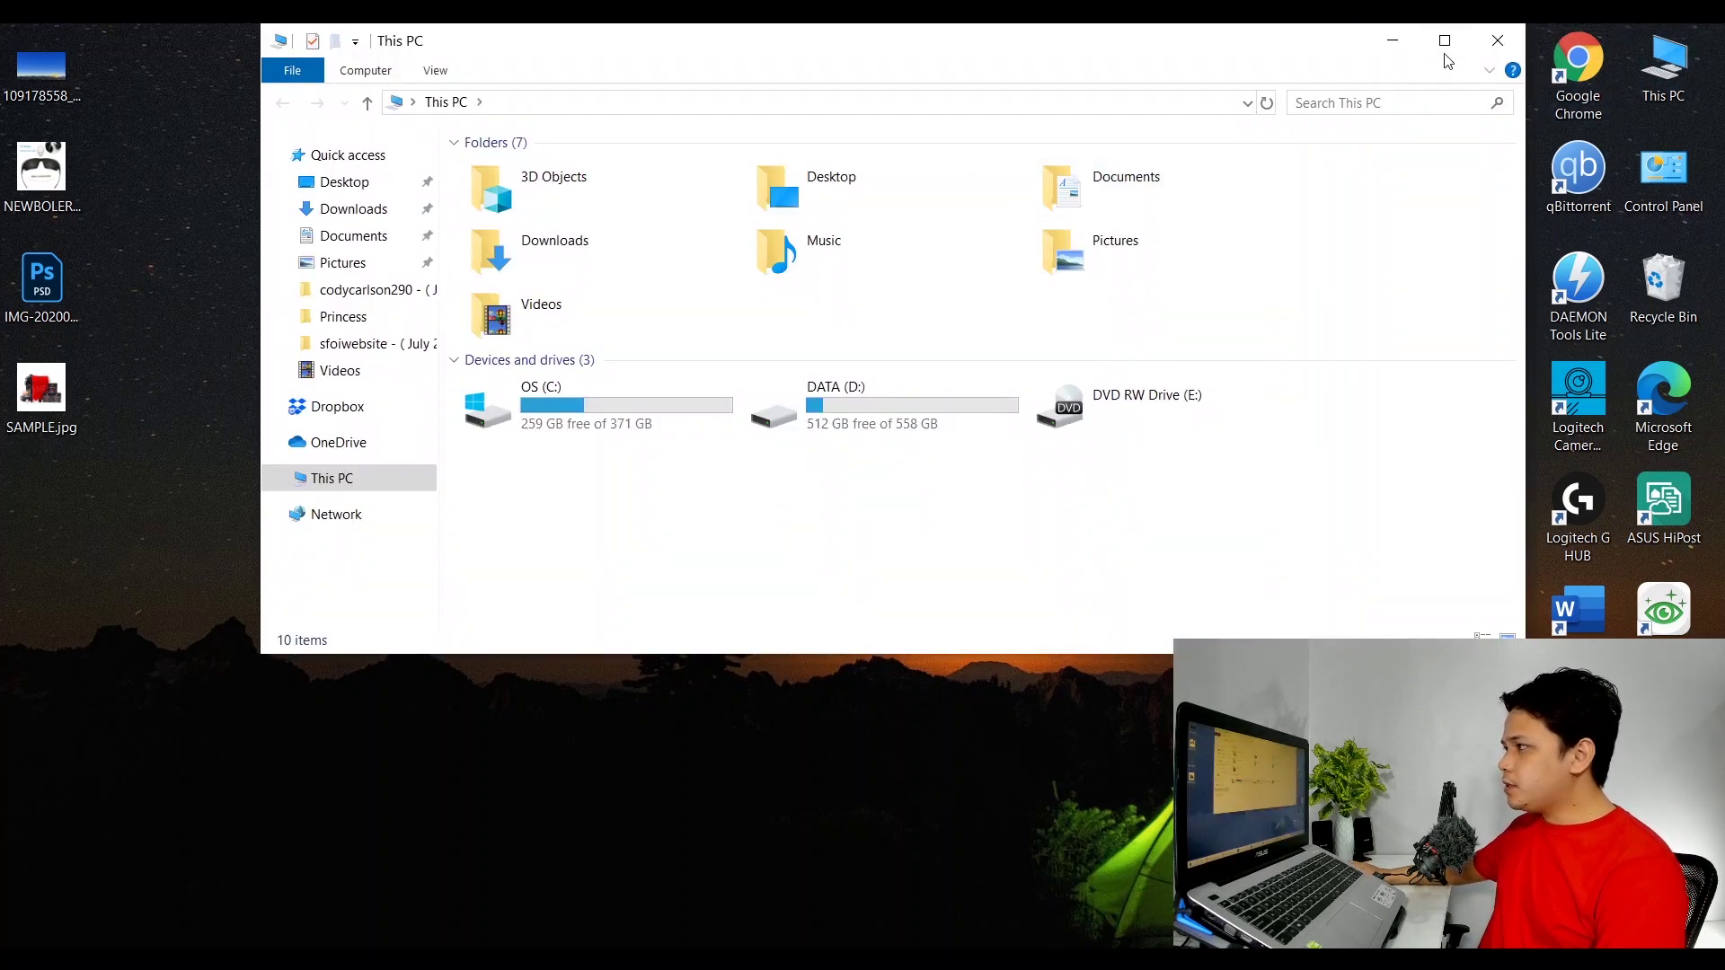
left_click(1444, 36)
left_click(300, 341)
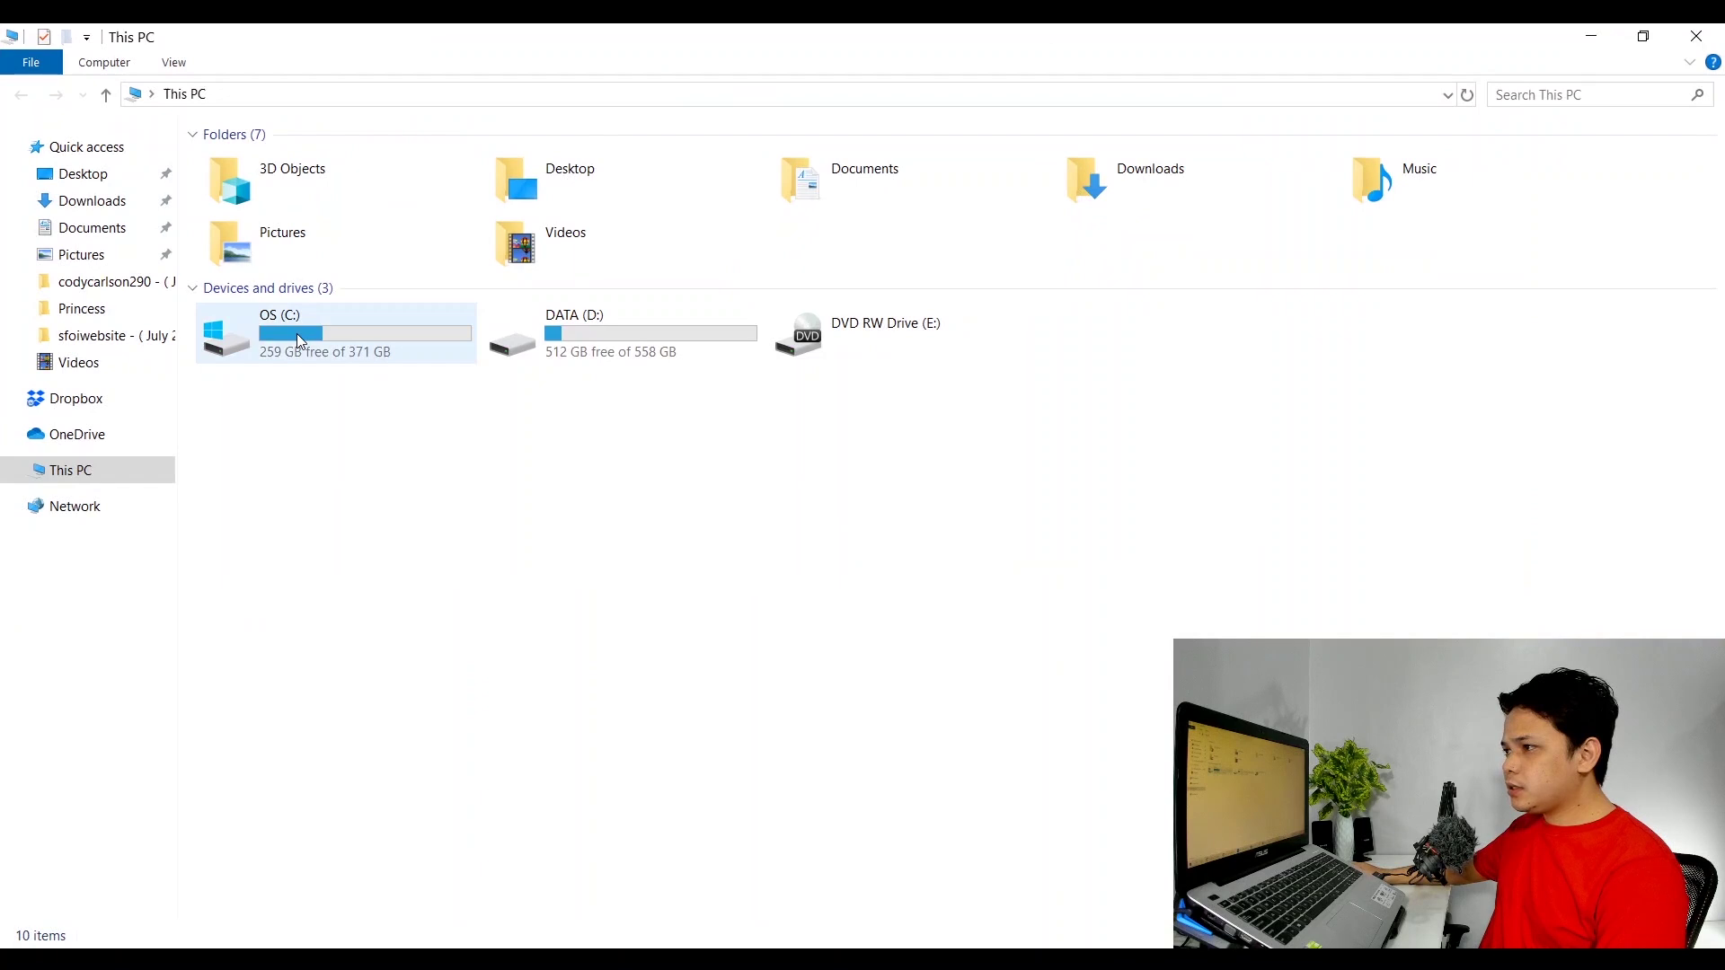
double_click(300, 342)
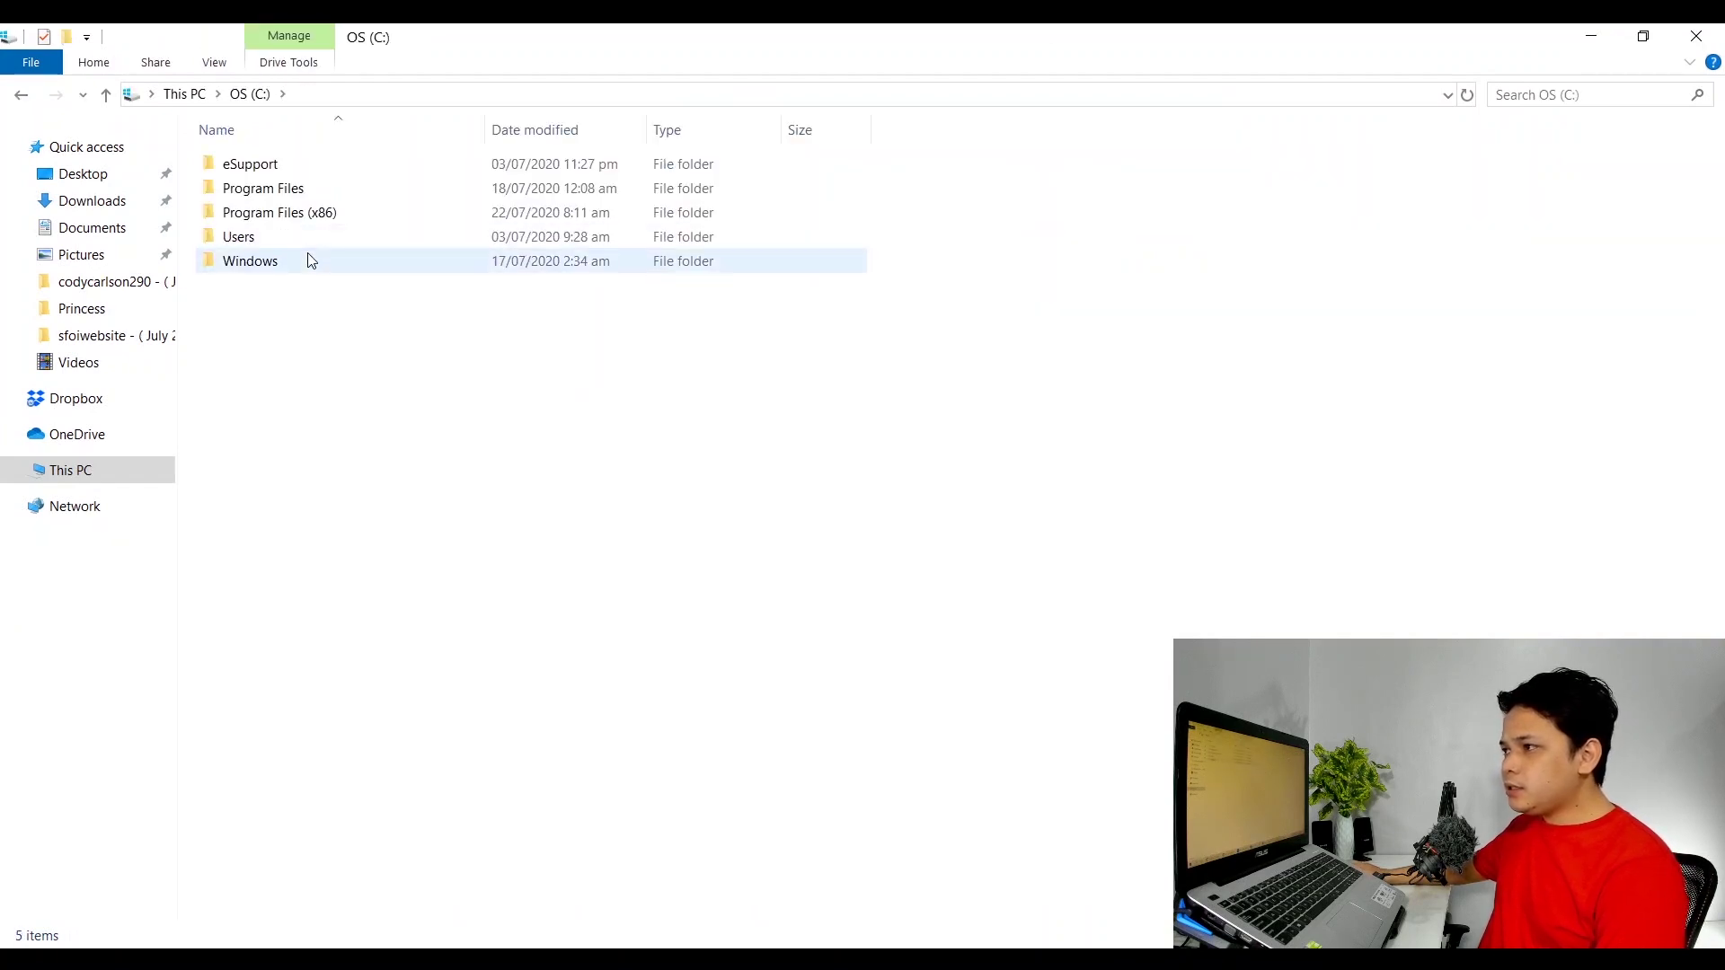
double_click(293, 239)
double_click(252, 167)
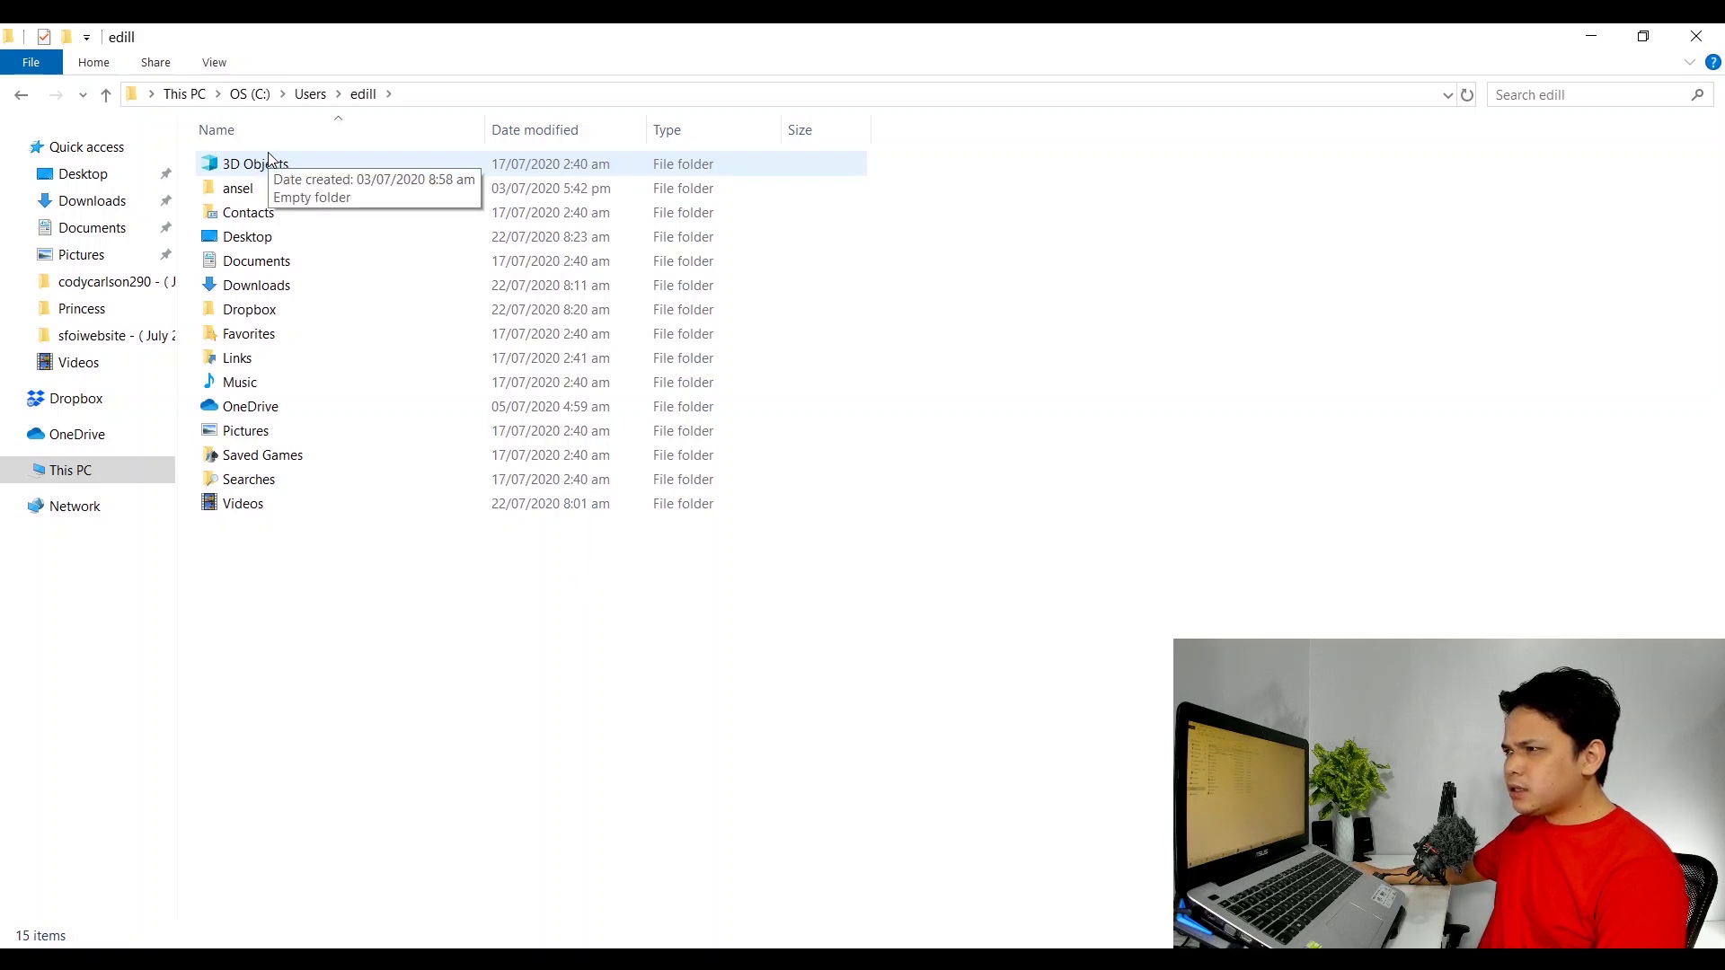
Send the Dropbox folder to the desktop as a shortcut and close Explorer.
left_click(262, 317)
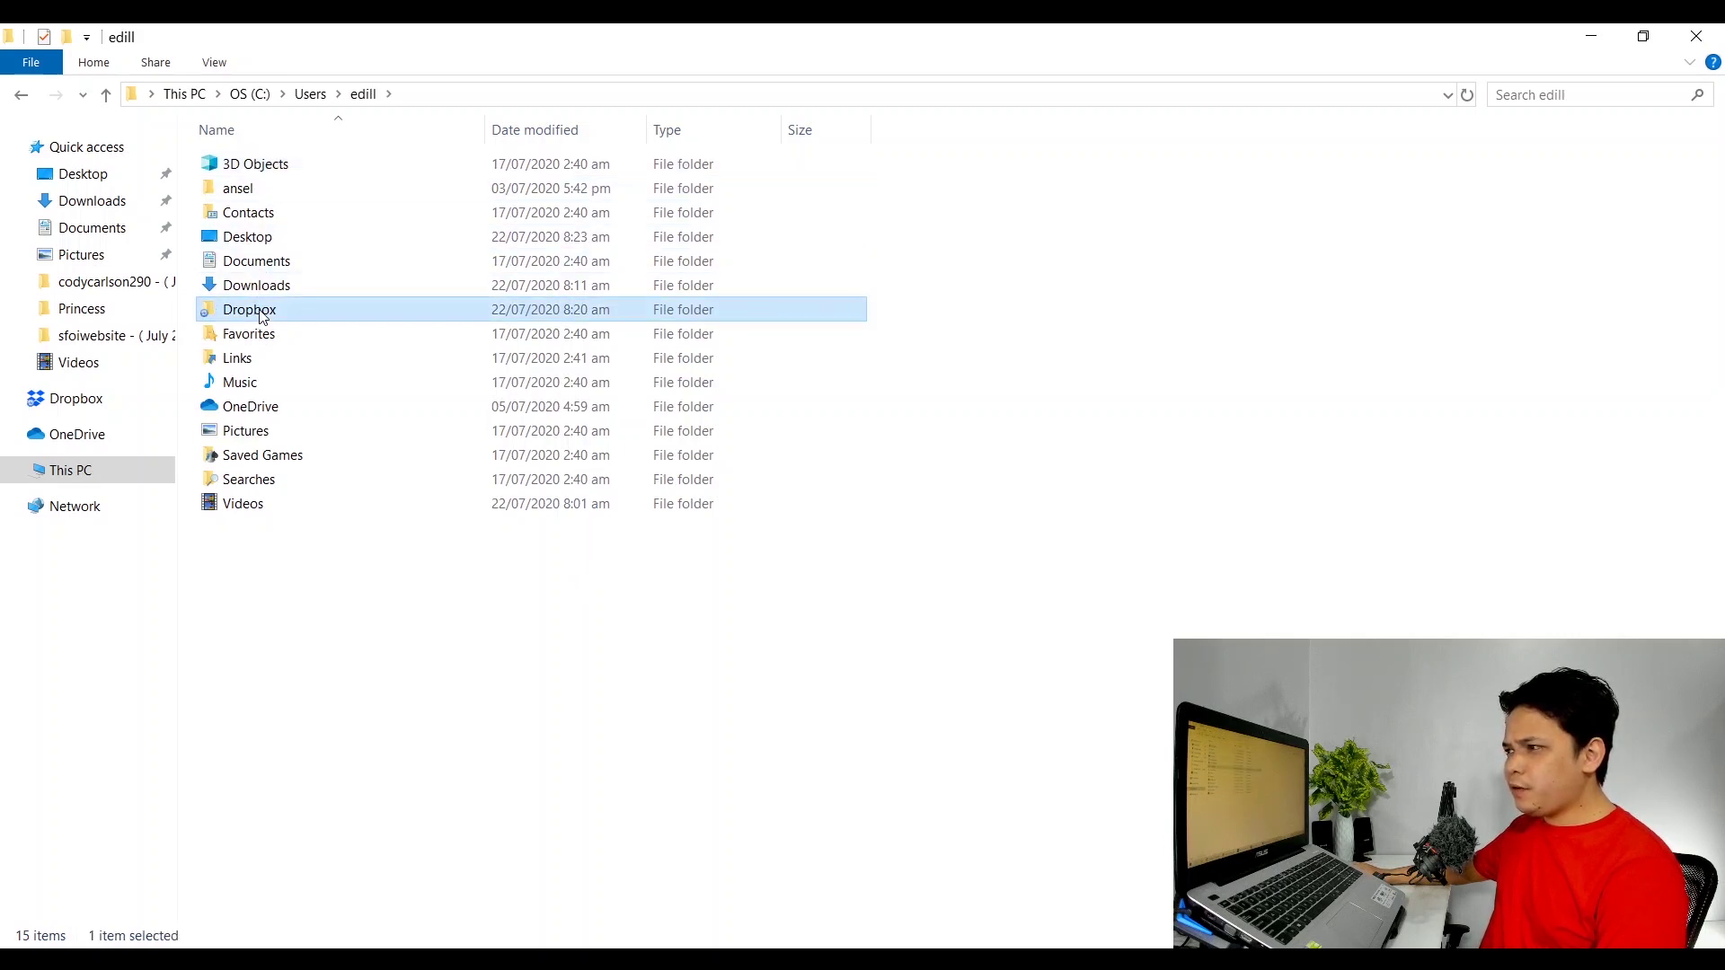
right_click(263, 317)
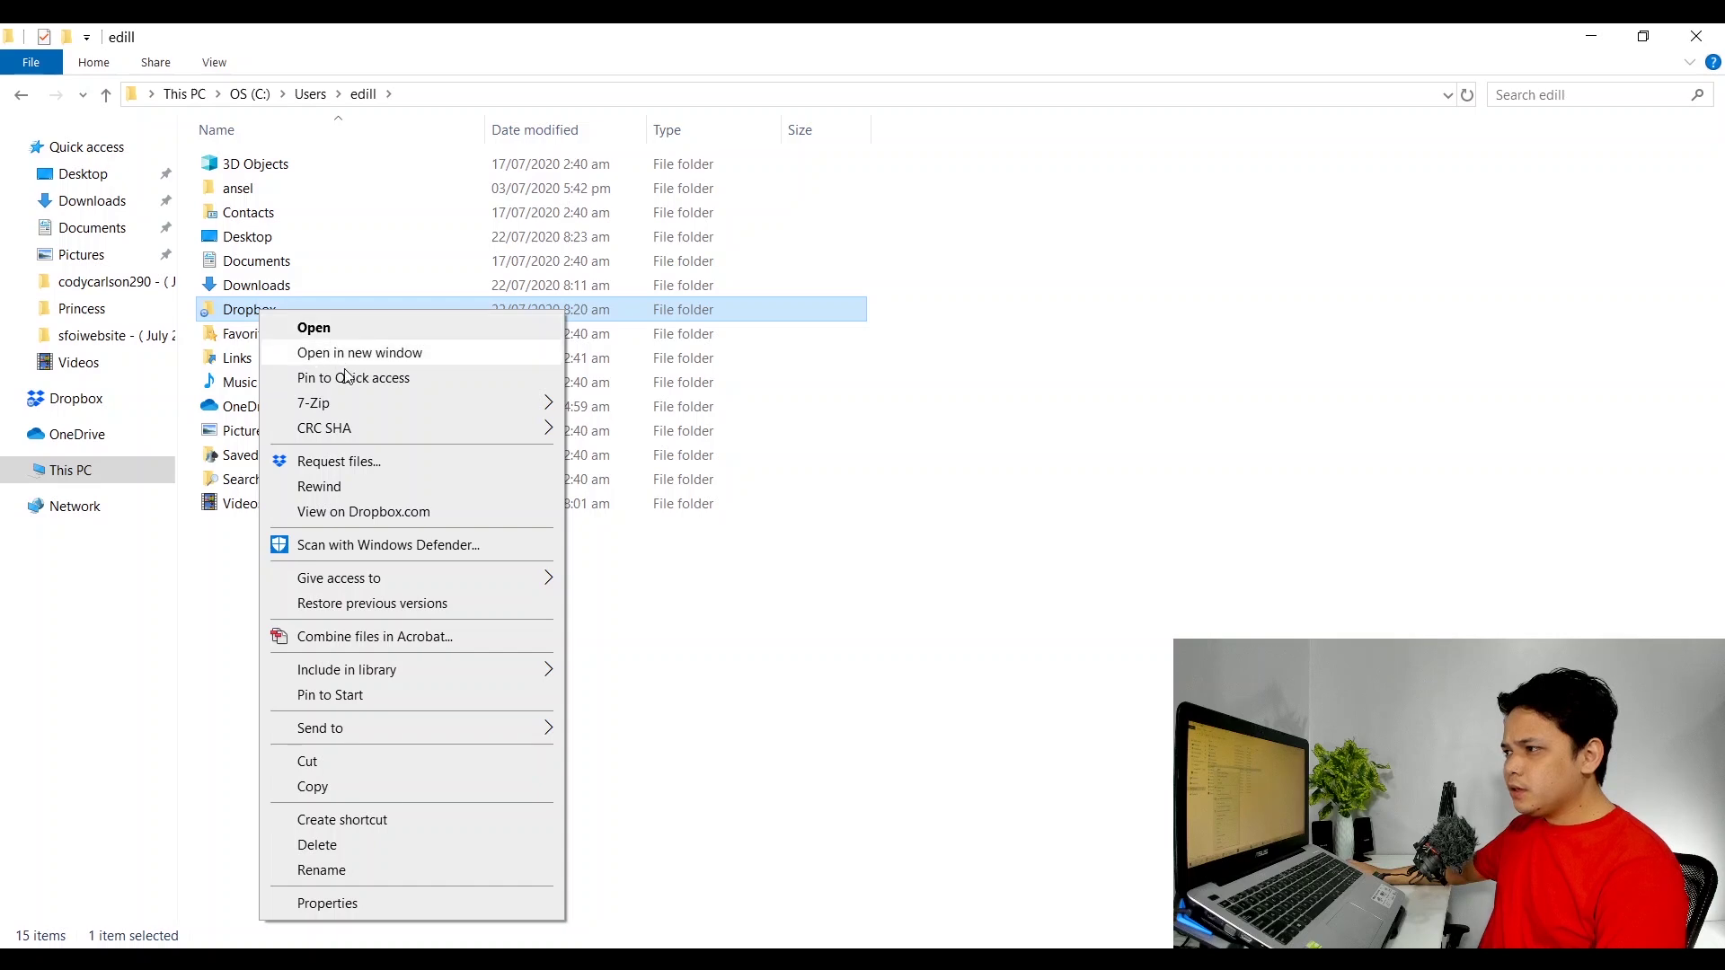
mouse_move(391, 728)
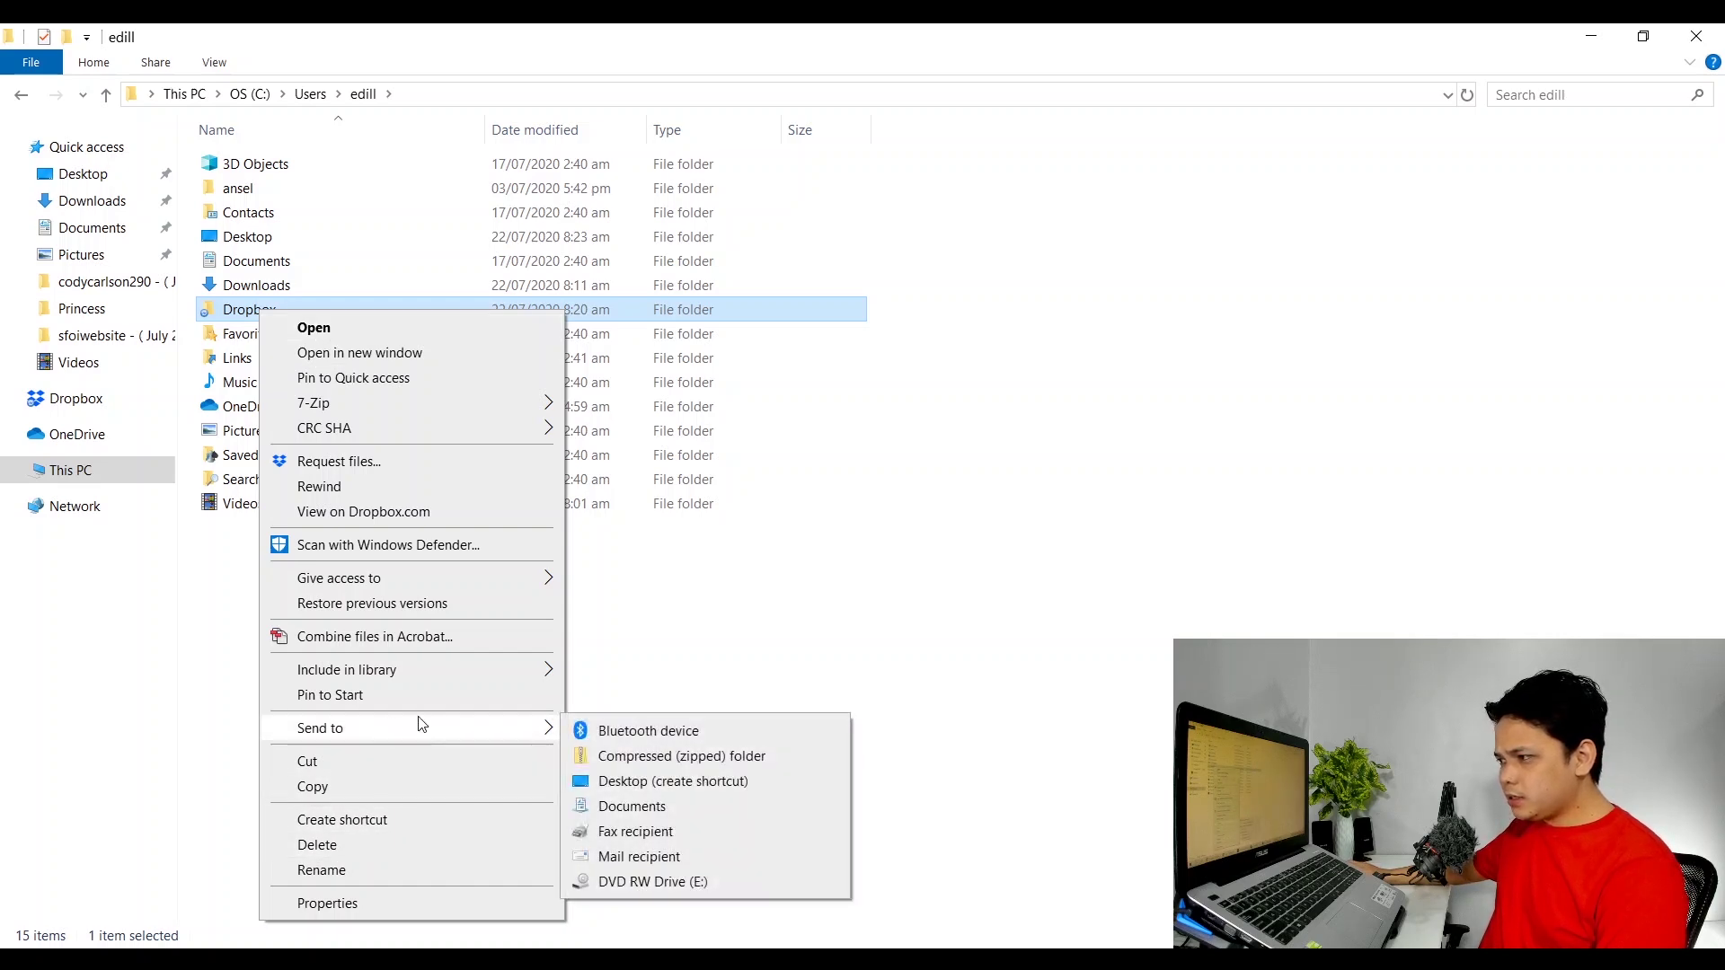
left_click(647, 782)
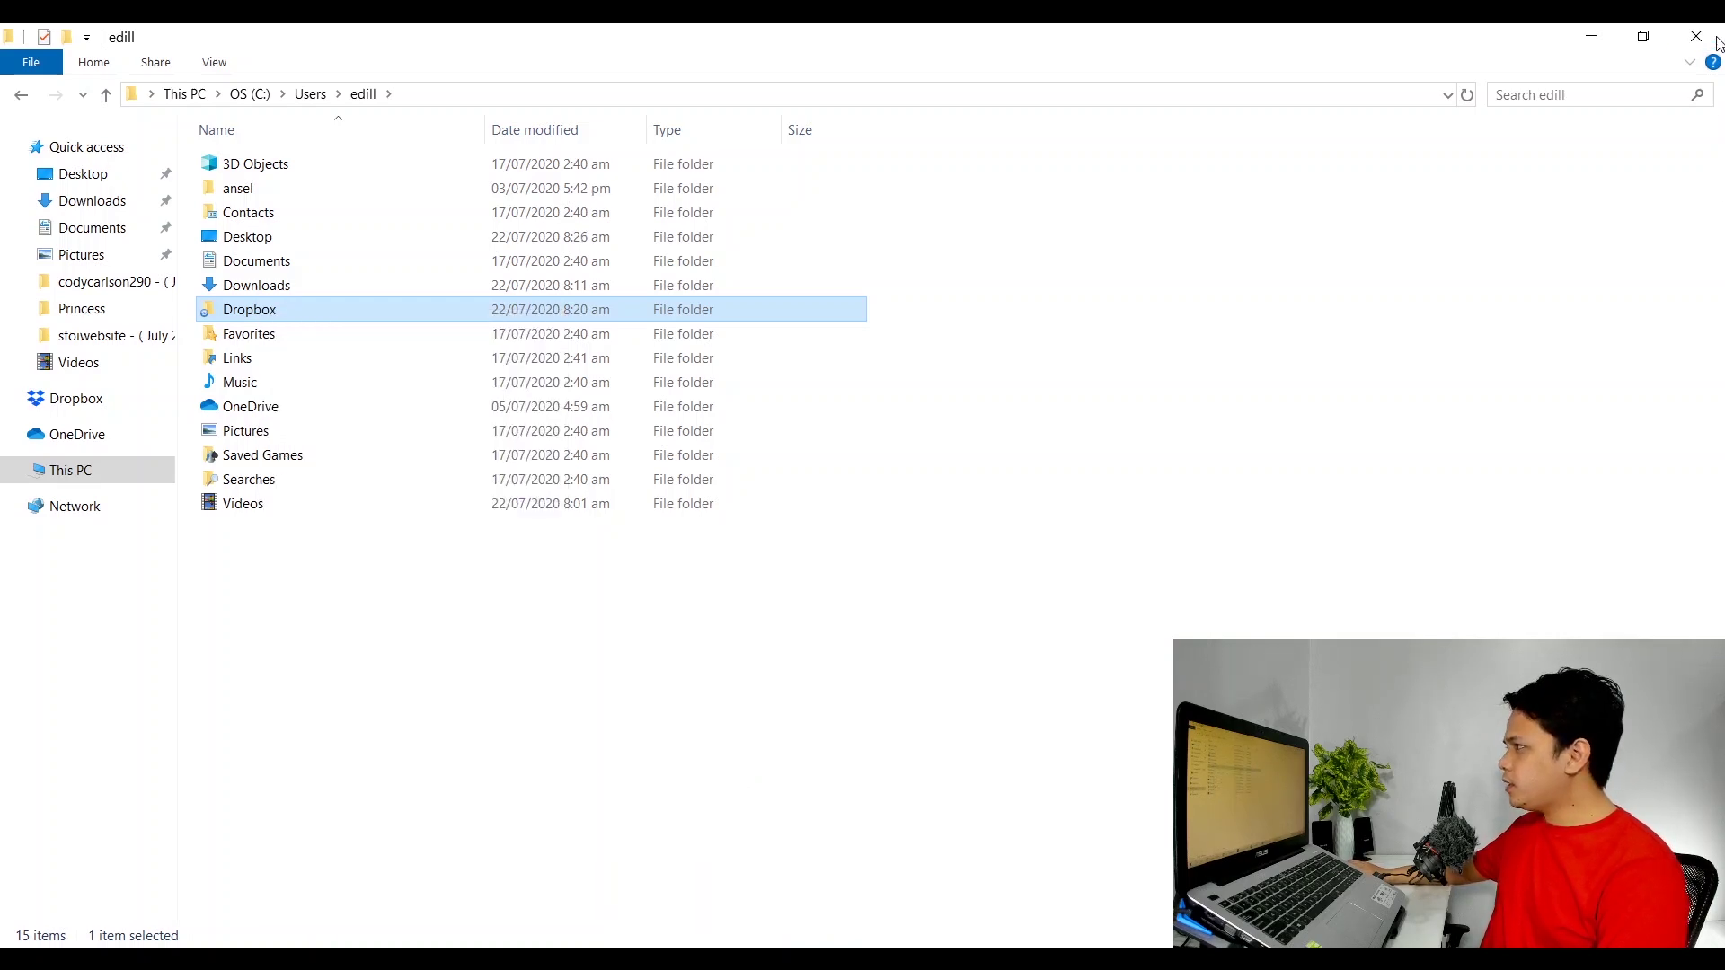
left_click(1717, 40)
left_click(41, 516)
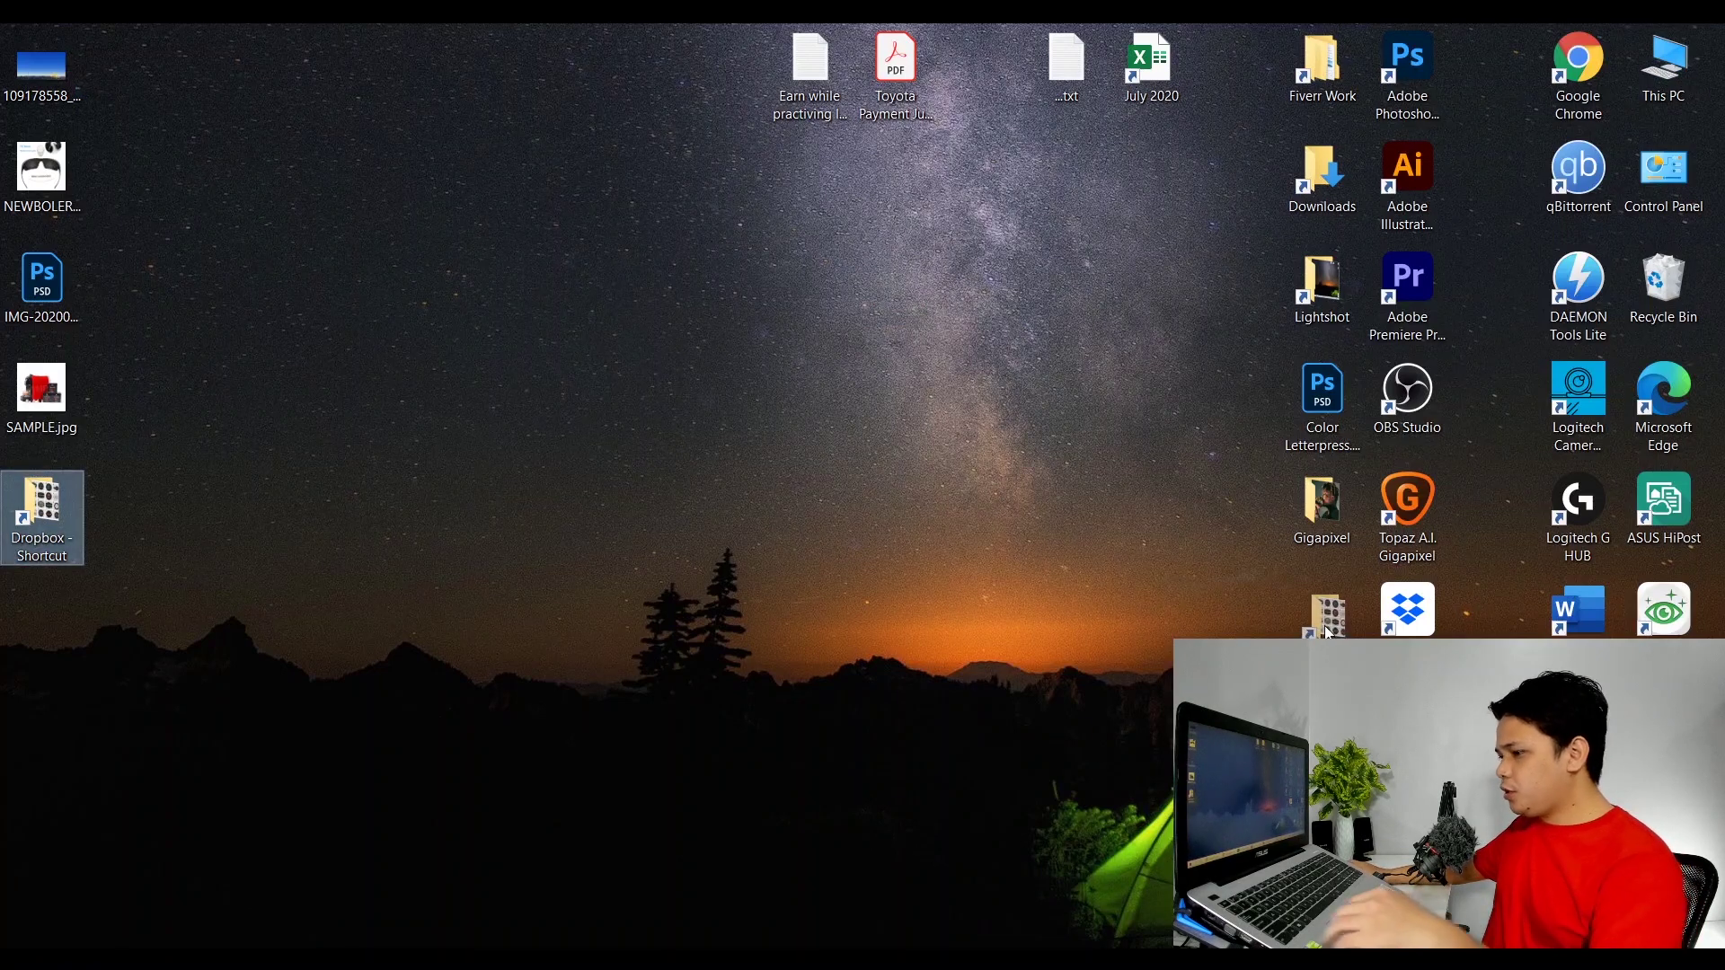
Rename the new shortcut to 'Dropbox', accepting the name clash.
left_click_drag(1330, 634, 1330, 634)
key("F2")
type("Dropbox")
key("Return")
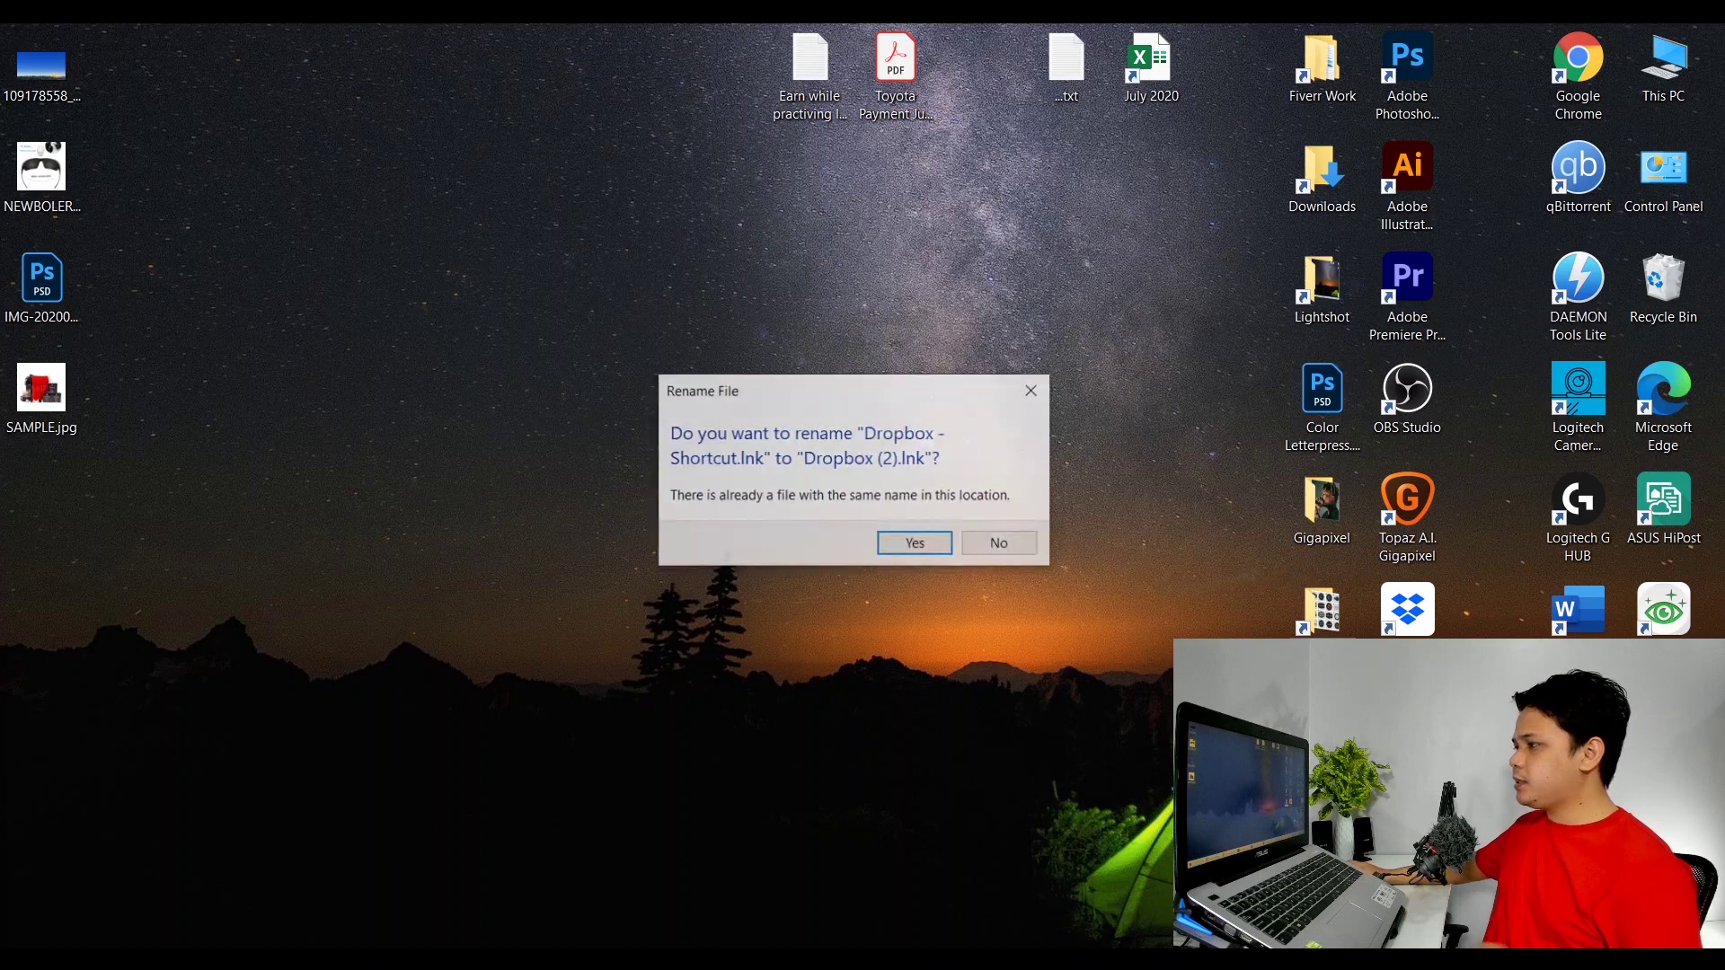
left_click(915, 543)
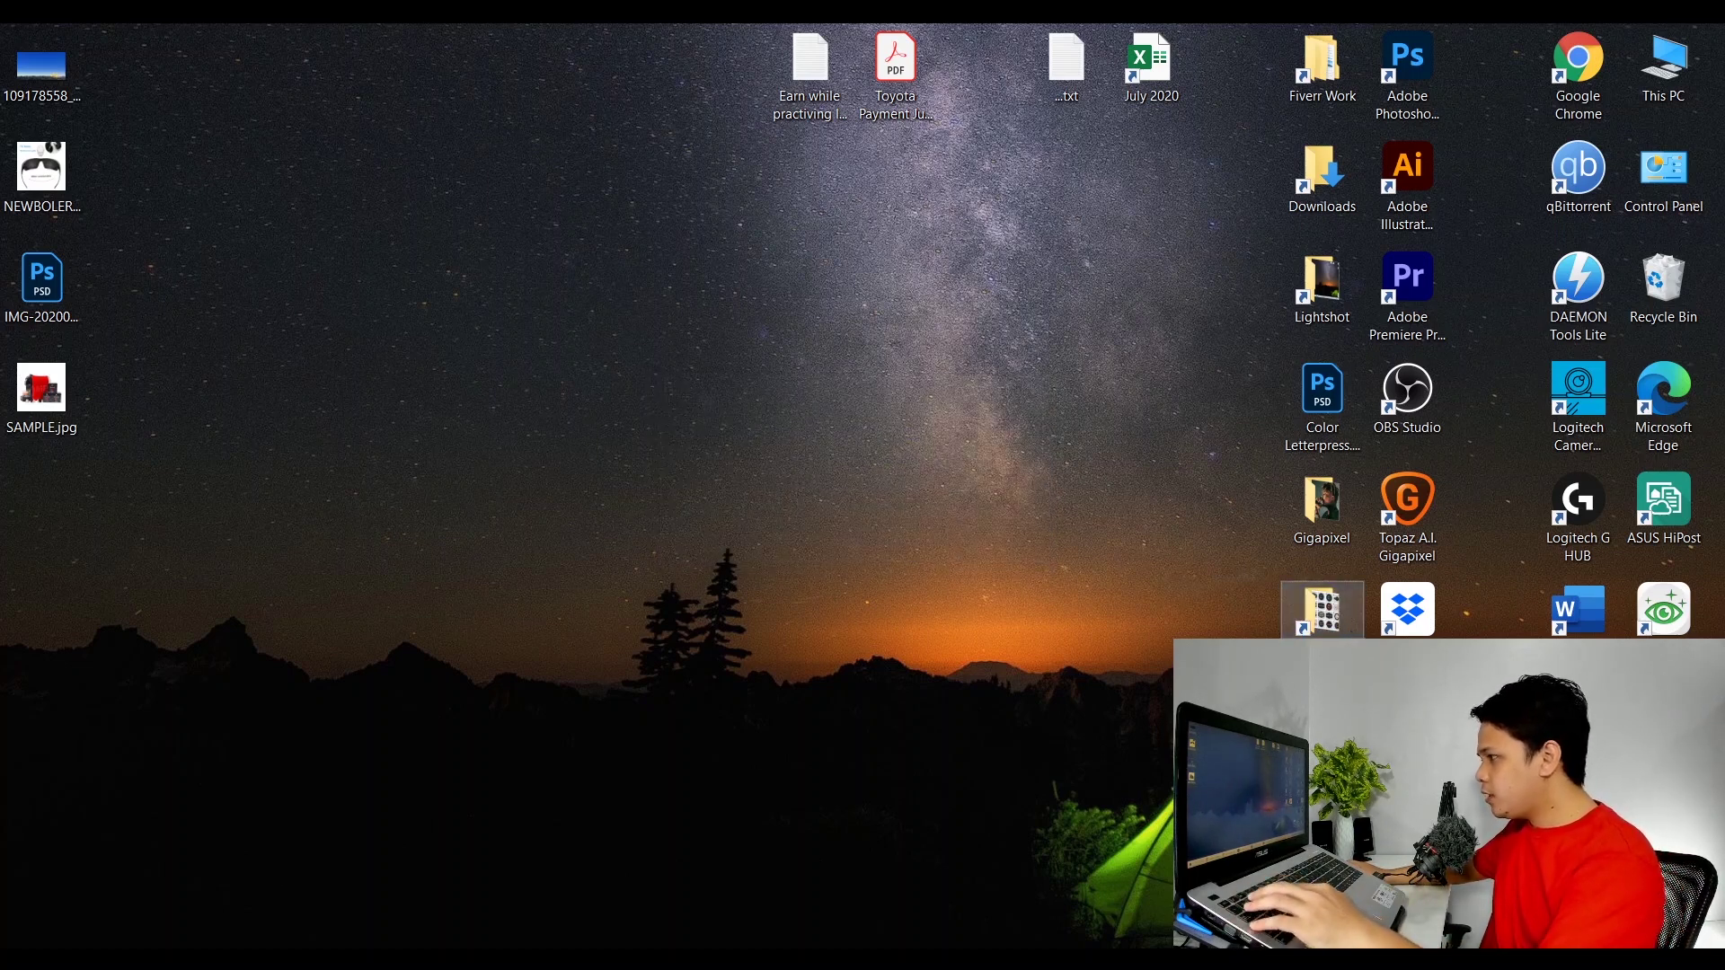
Move the Dropbox Folder shortcut to the right icon group and delete the Dropbox app shortcut.
left_click(1408, 609)
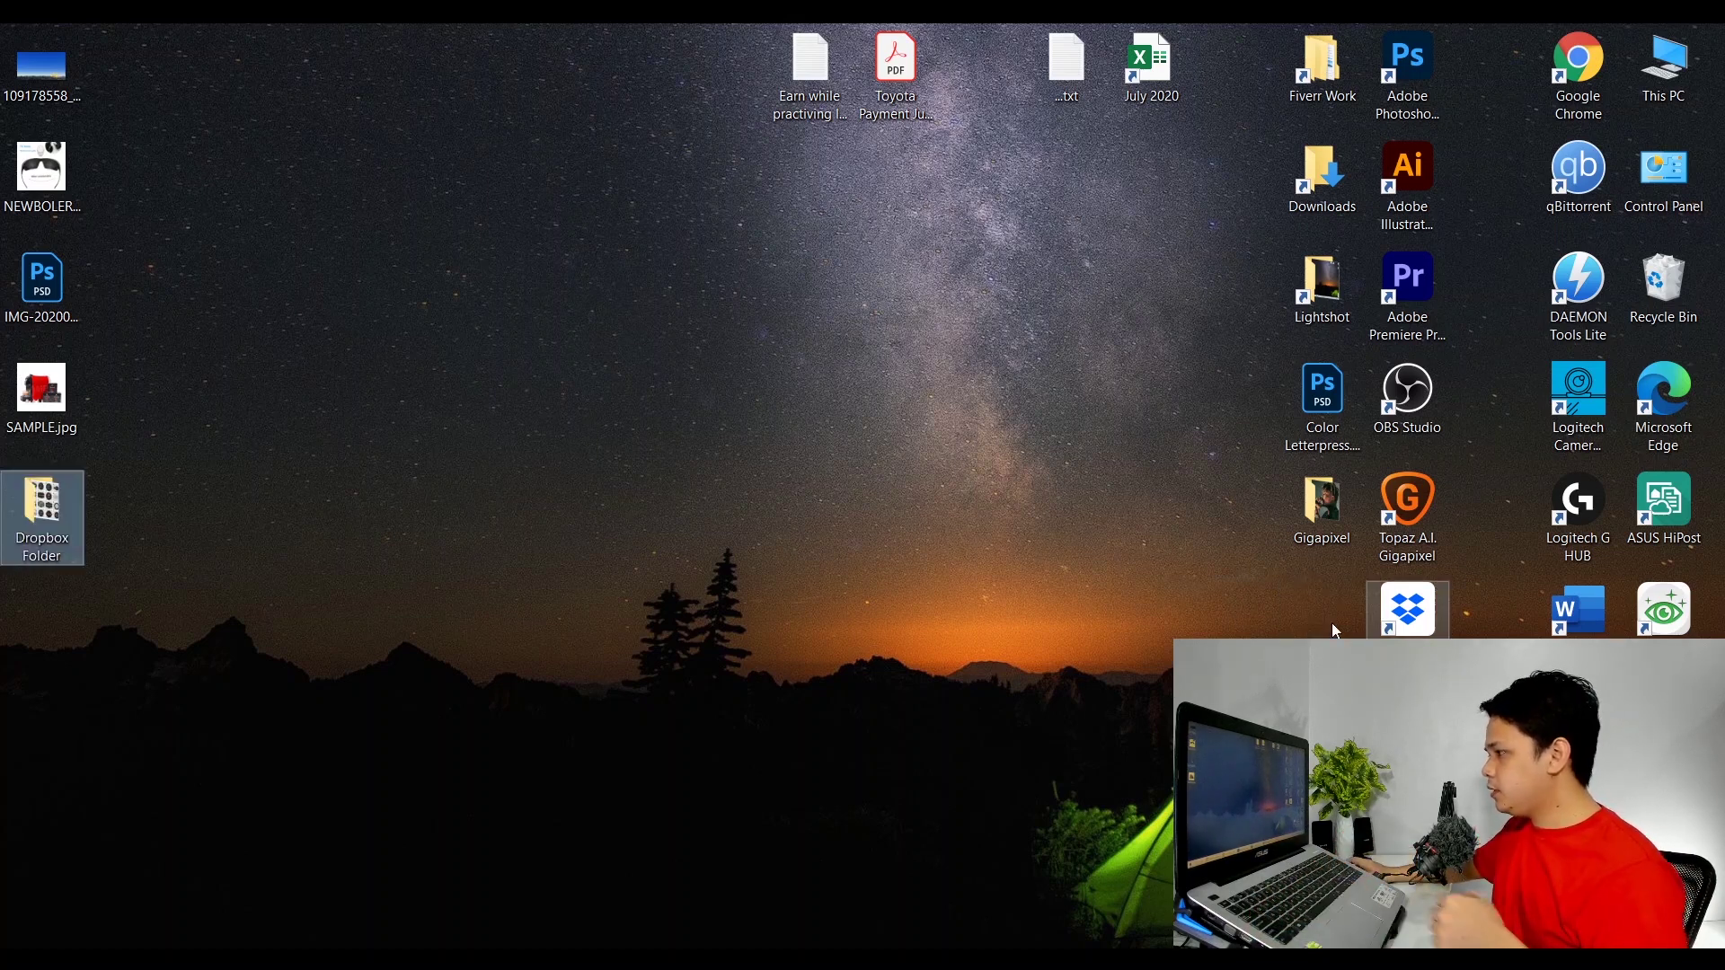
left_click_drag(42, 512, 1200, 395)
left_click(1407, 610)
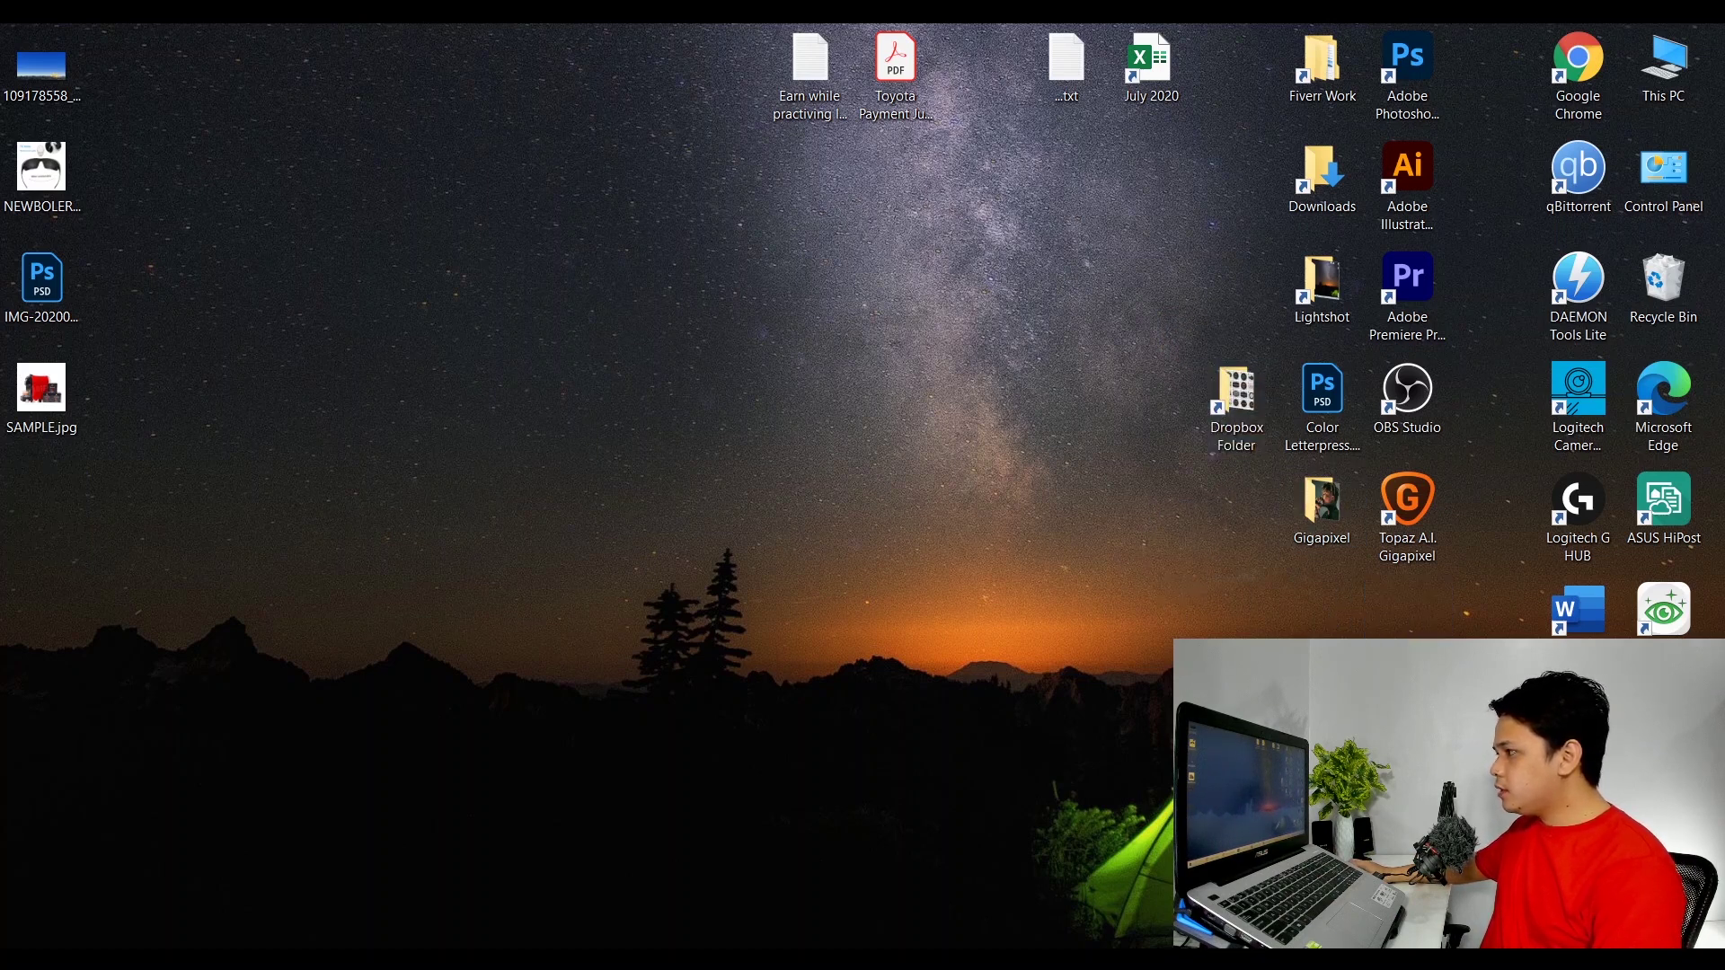
left_click_drag(1407, 620, 640, 395)
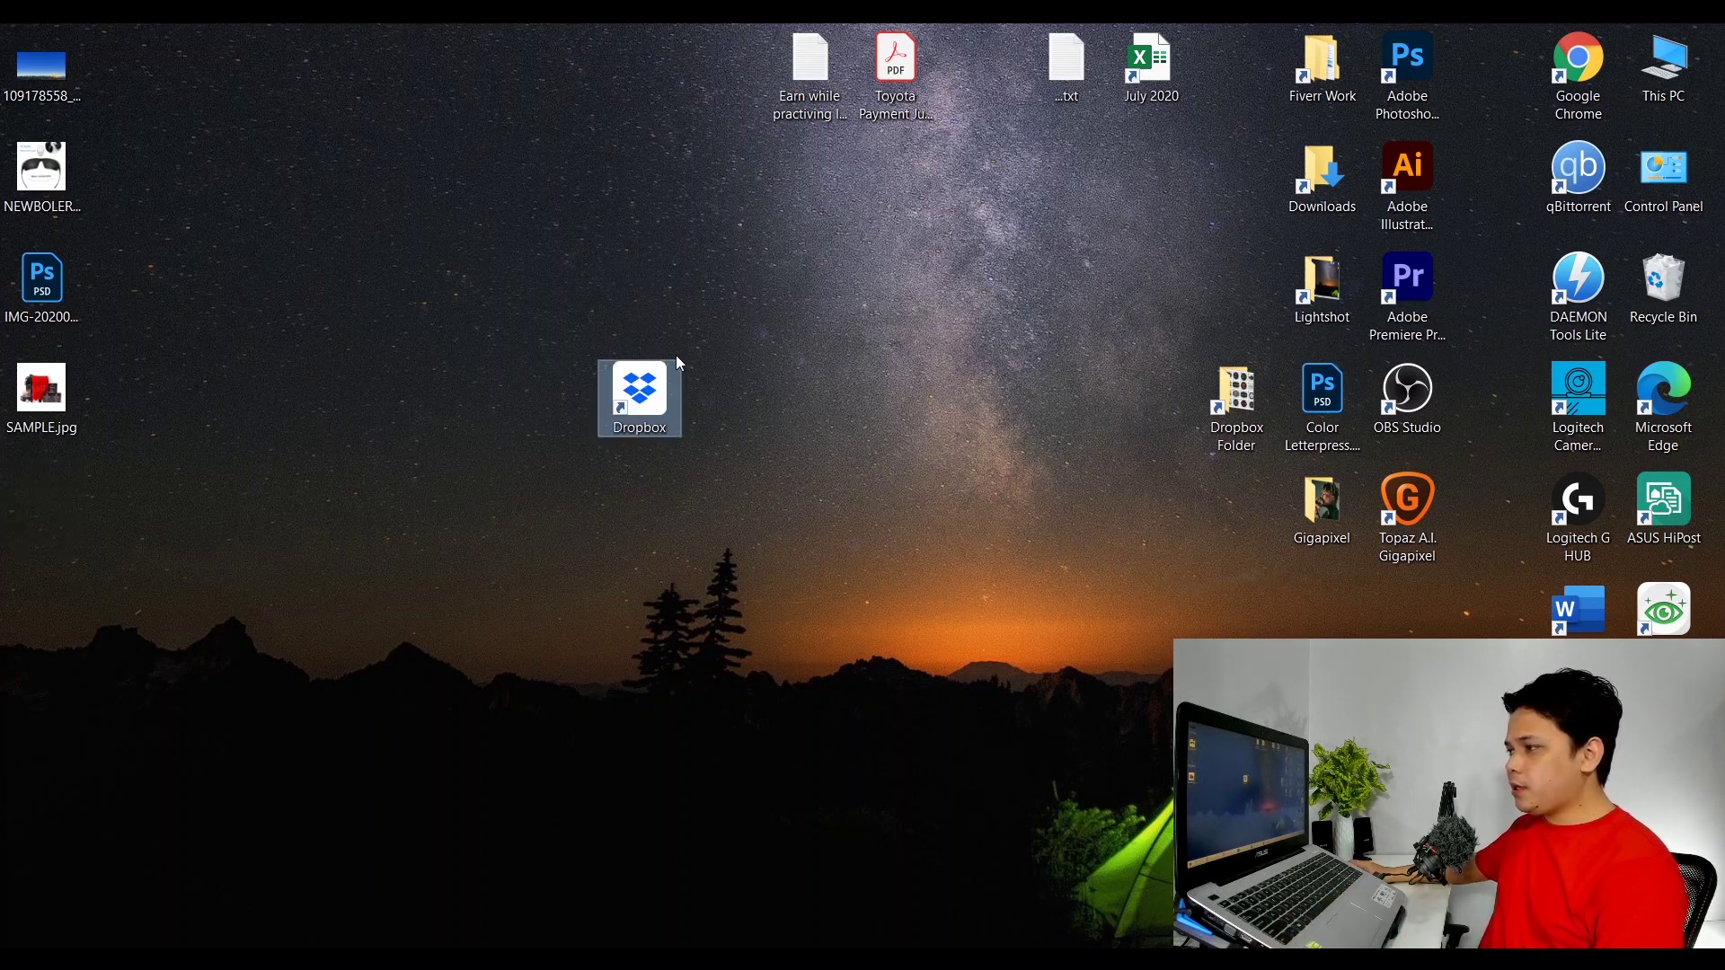
left_click(723, 412)
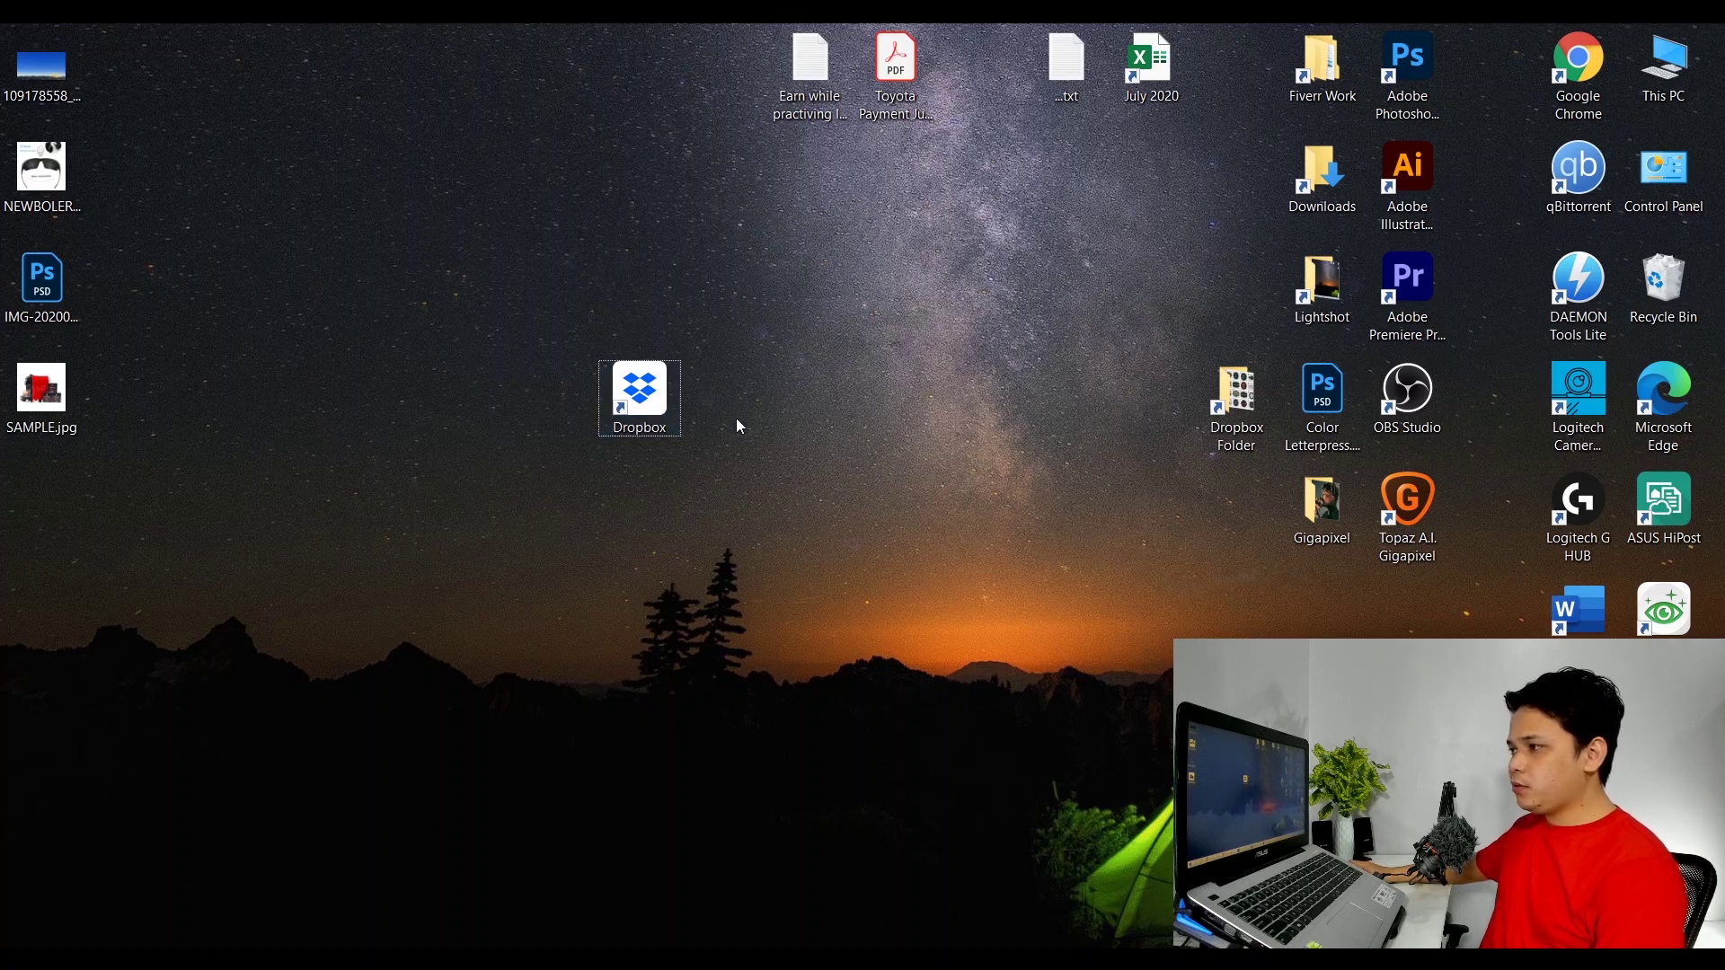
left_click_drag(681, 417, 906, 536)
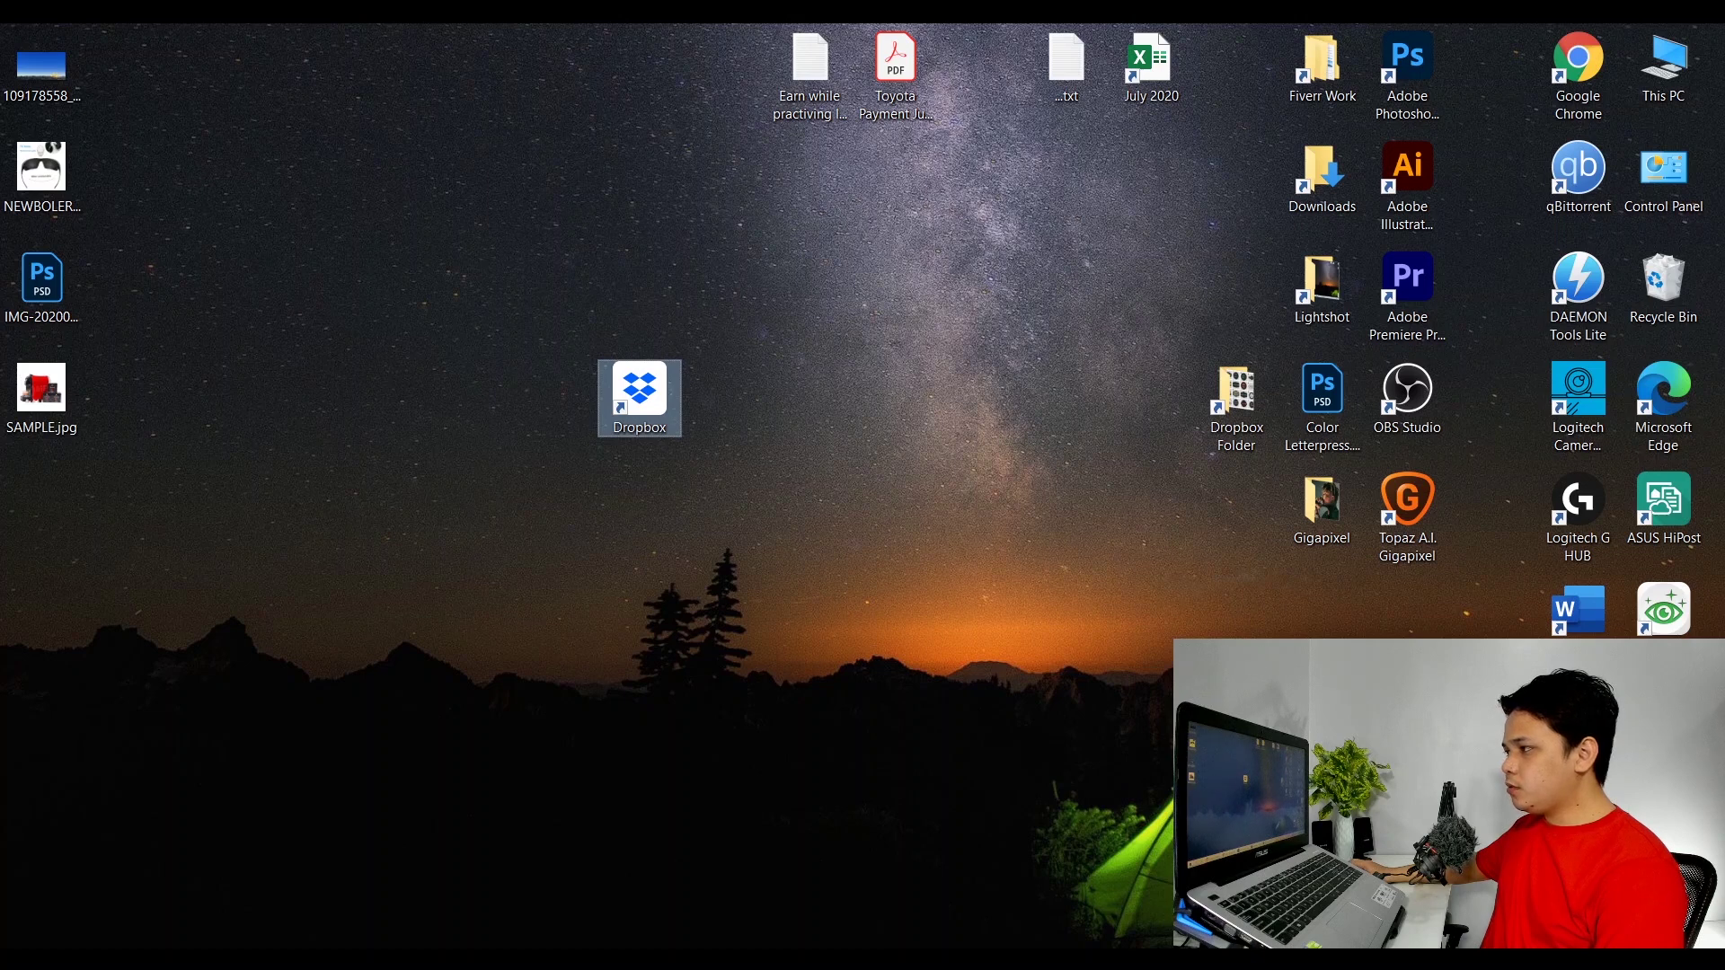
key("Delete")
Shift the top icons left and place Dropbox Folder in the top slot of the right group.
left_click_drag(1249, 399, 1202, 350)
left_click_drag(753, 31, 1190, 143)
left_click_drag(1157, 67, 1042, 81)
left_click_drag(1237, 404, 1233, 54)
double_click(1238, 72)
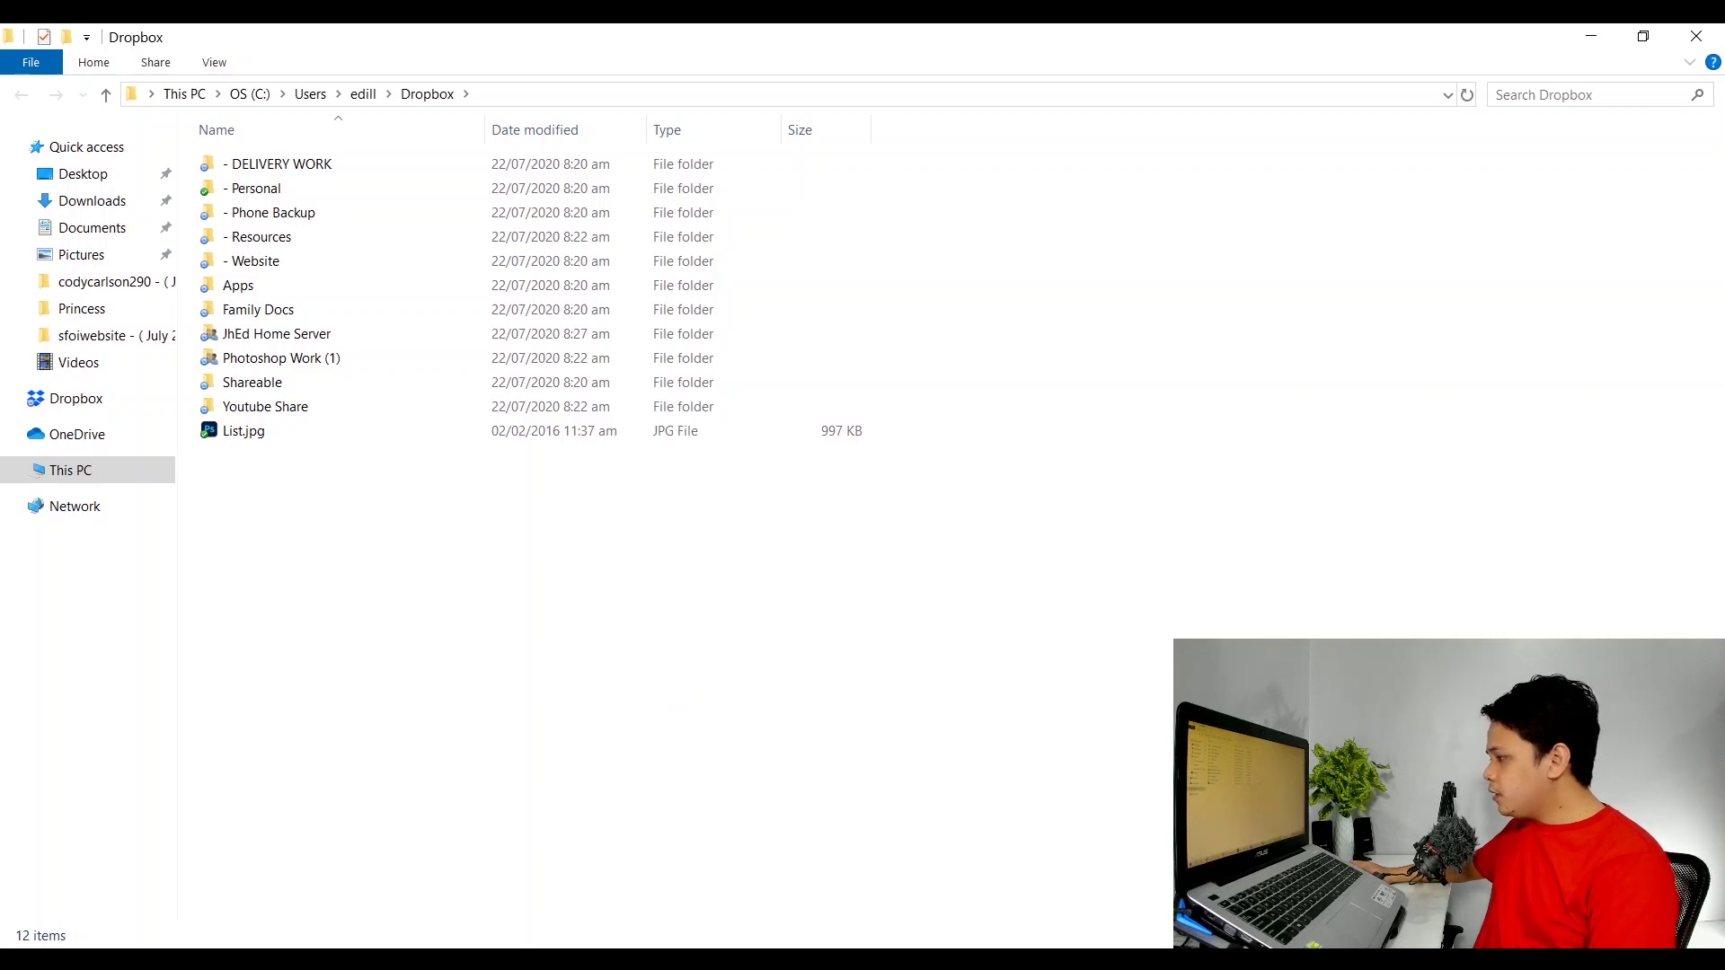
key("super+d")
mouse_move(49, 404)
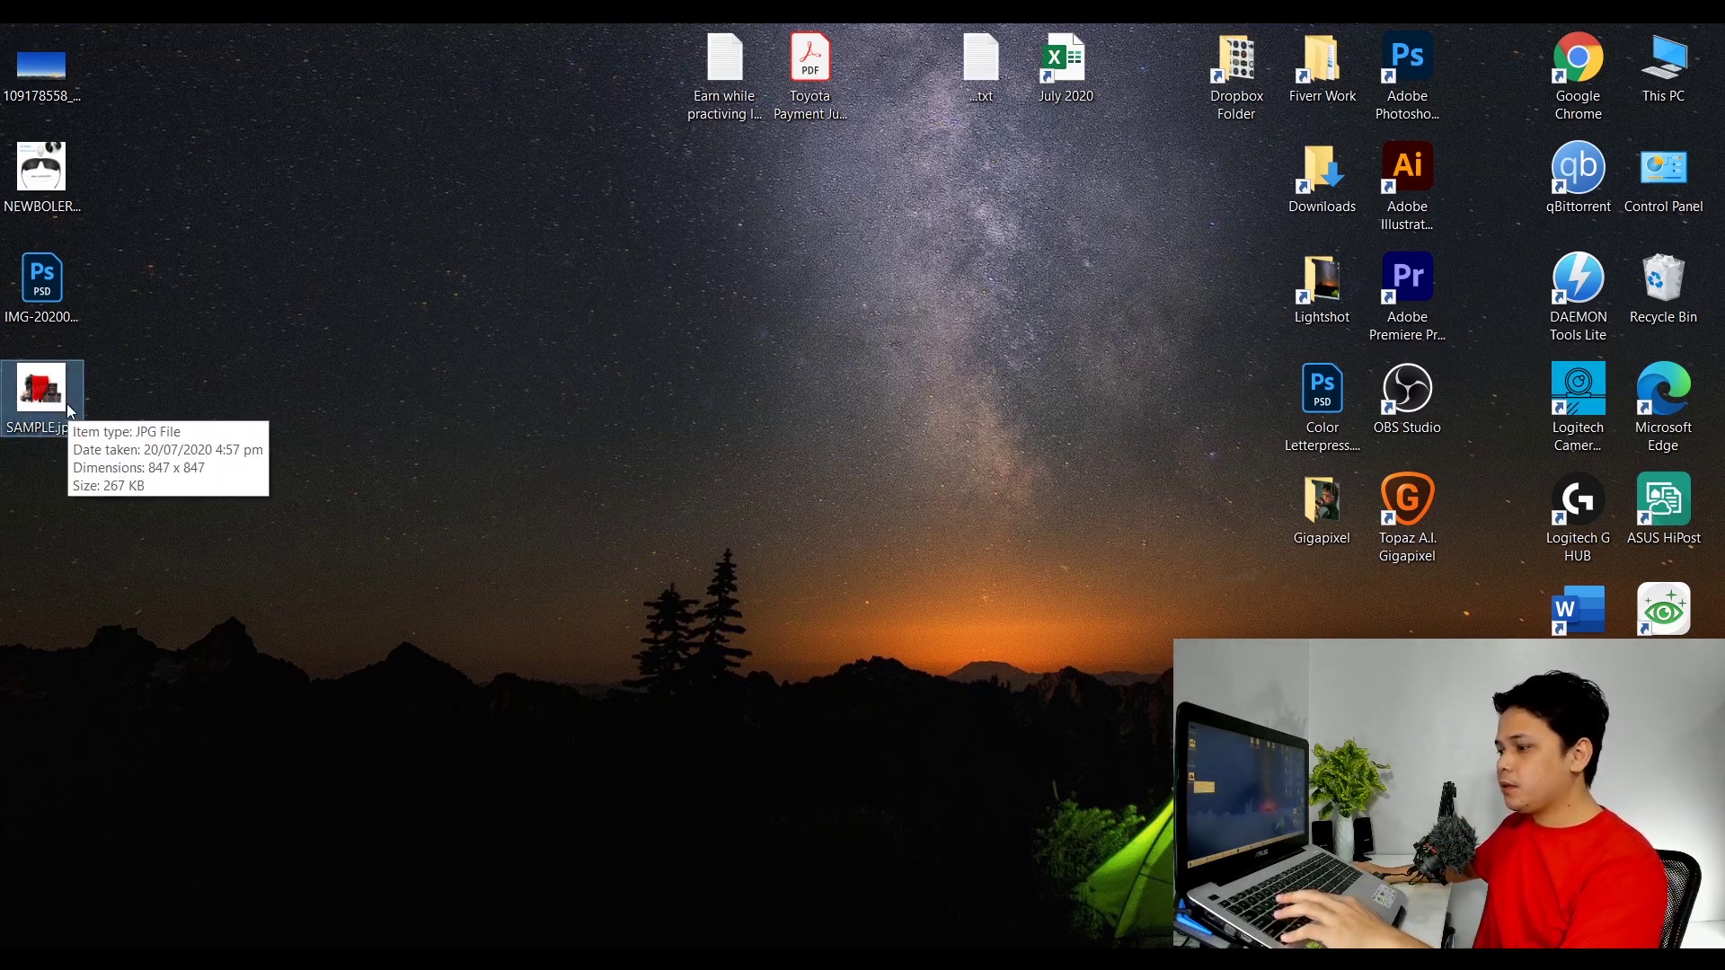
Open the desktop Dropbox folder maximized and browse into its '- DELIVERY WORK' subfolder.
left_click(376, 283)
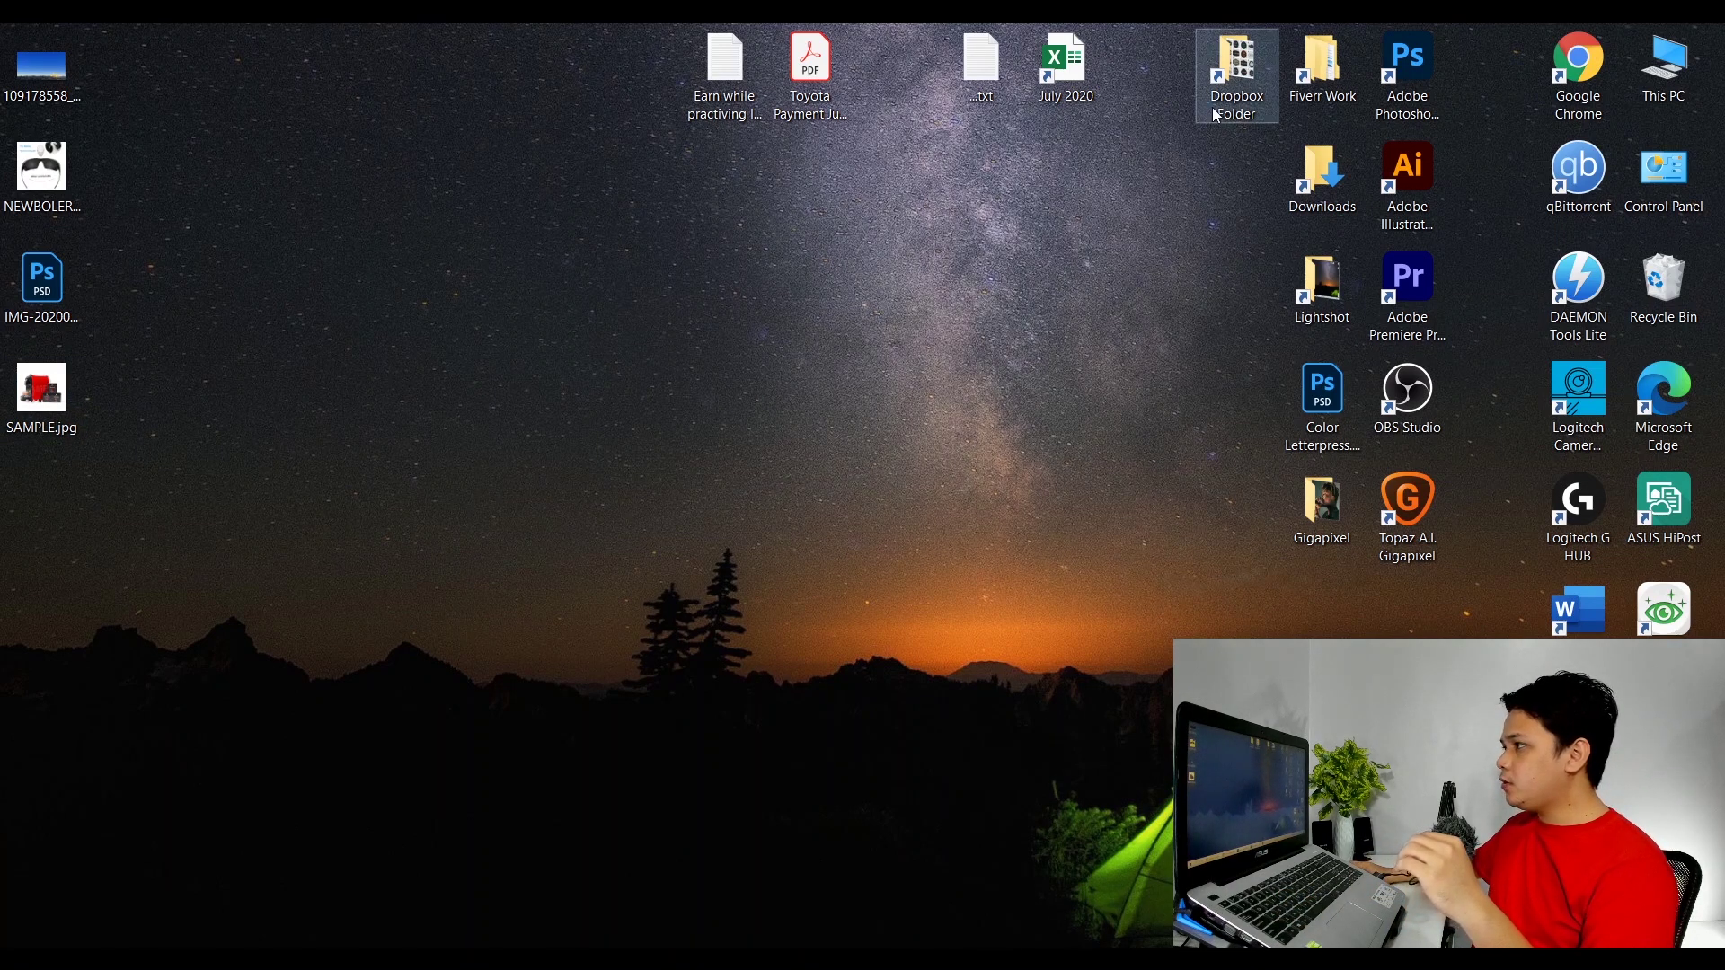
double_click(1247, 81)
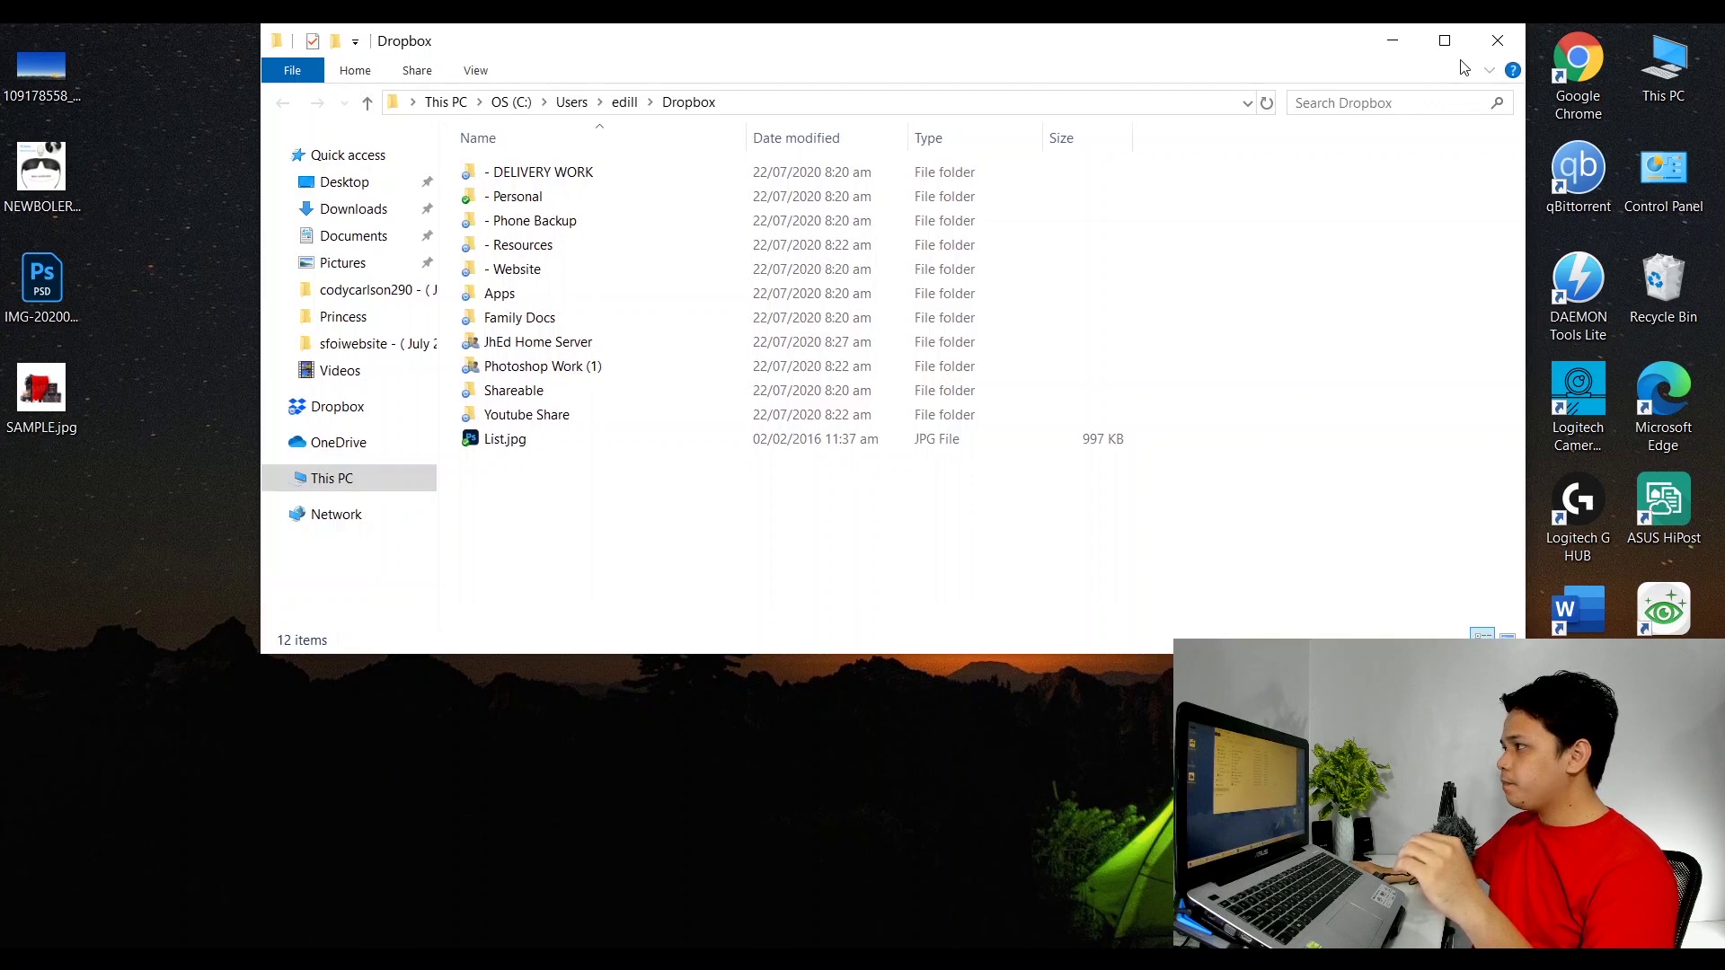
left_click(1444, 40)
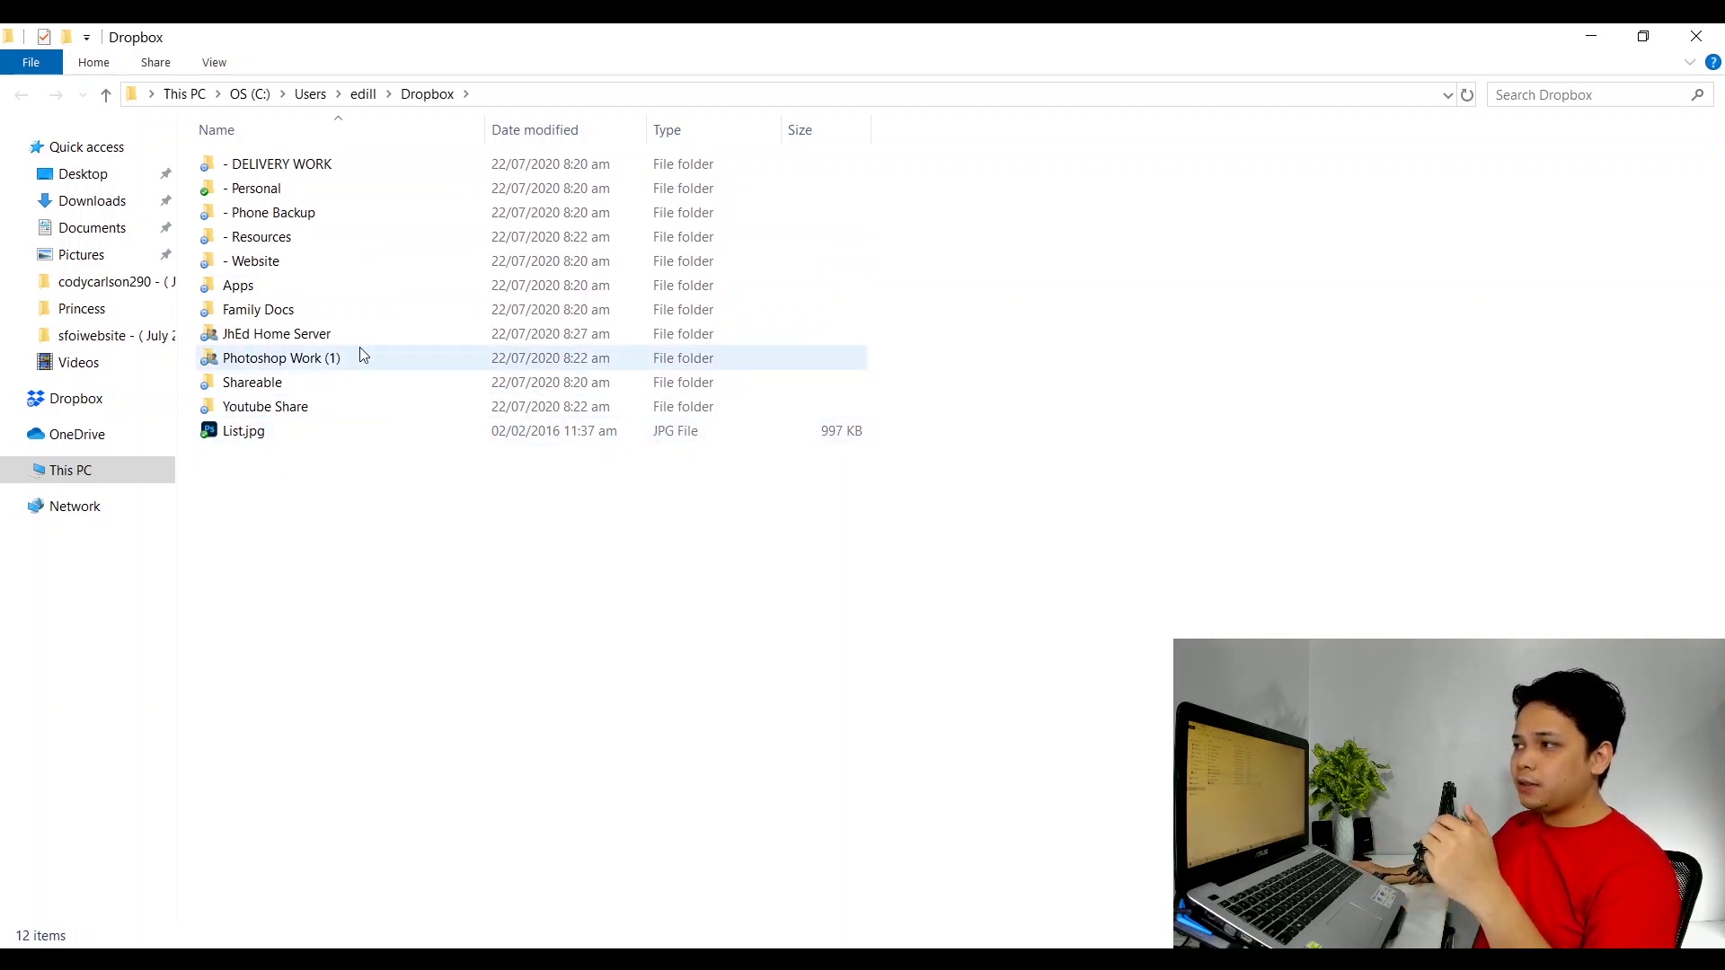
double_click(276, 173)
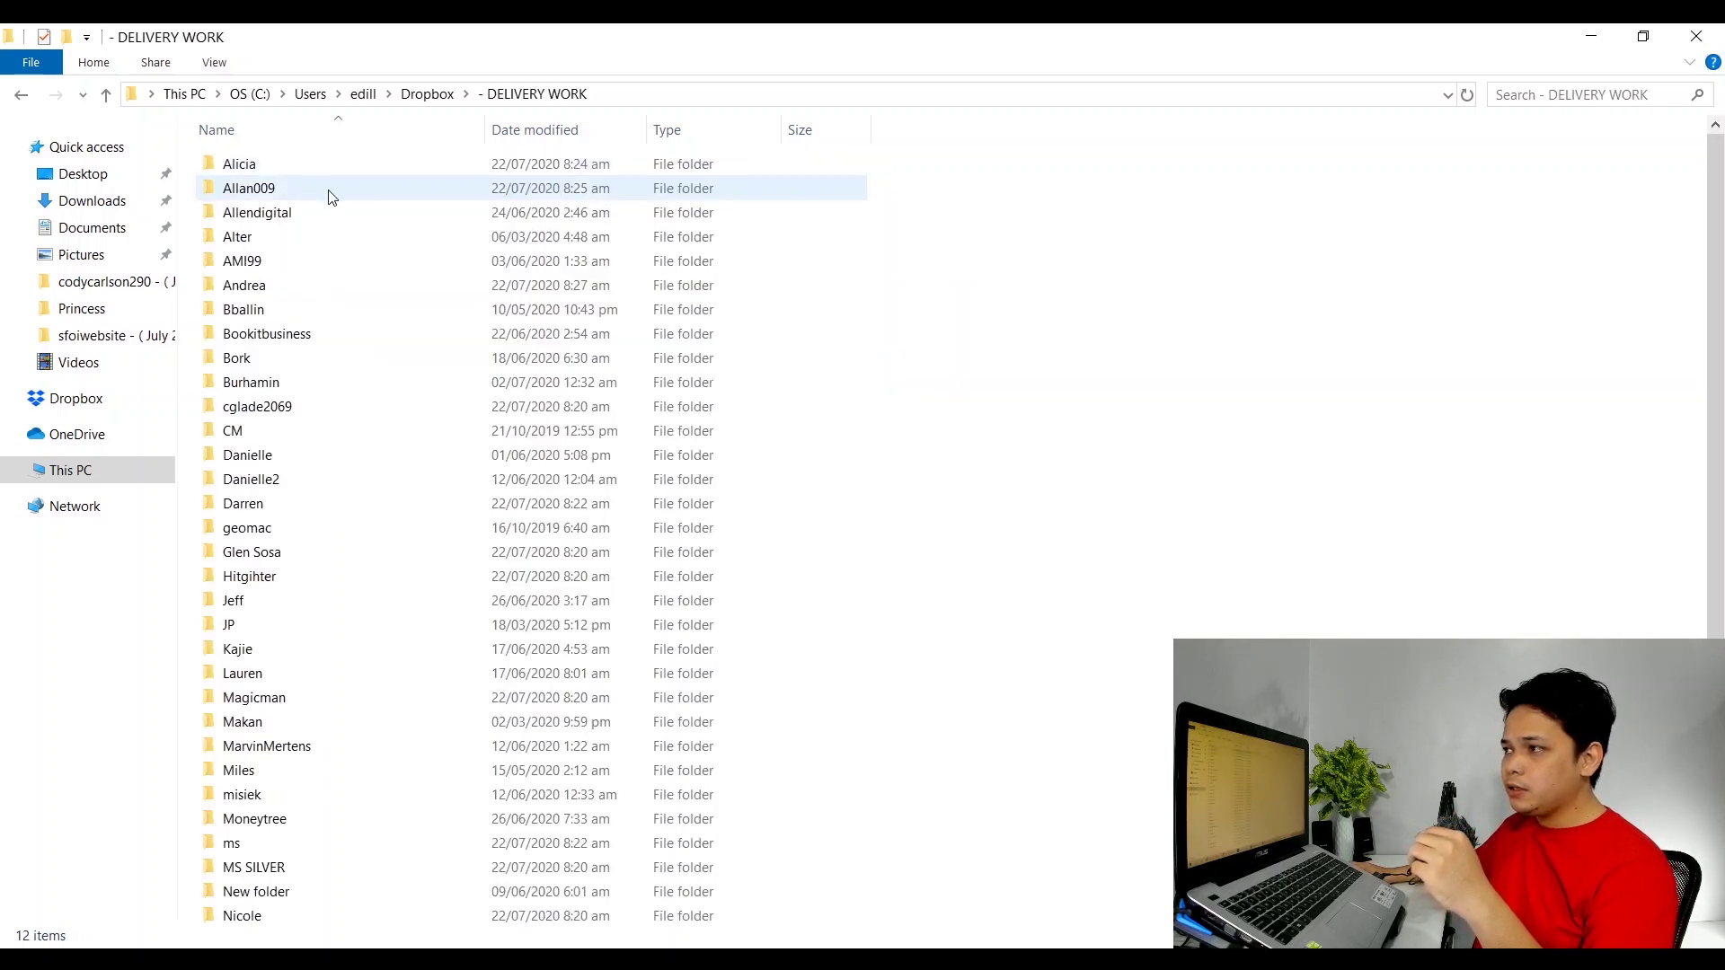
scroll(325, 458, "down", 2)
scroll(325, 468, "up", 2)
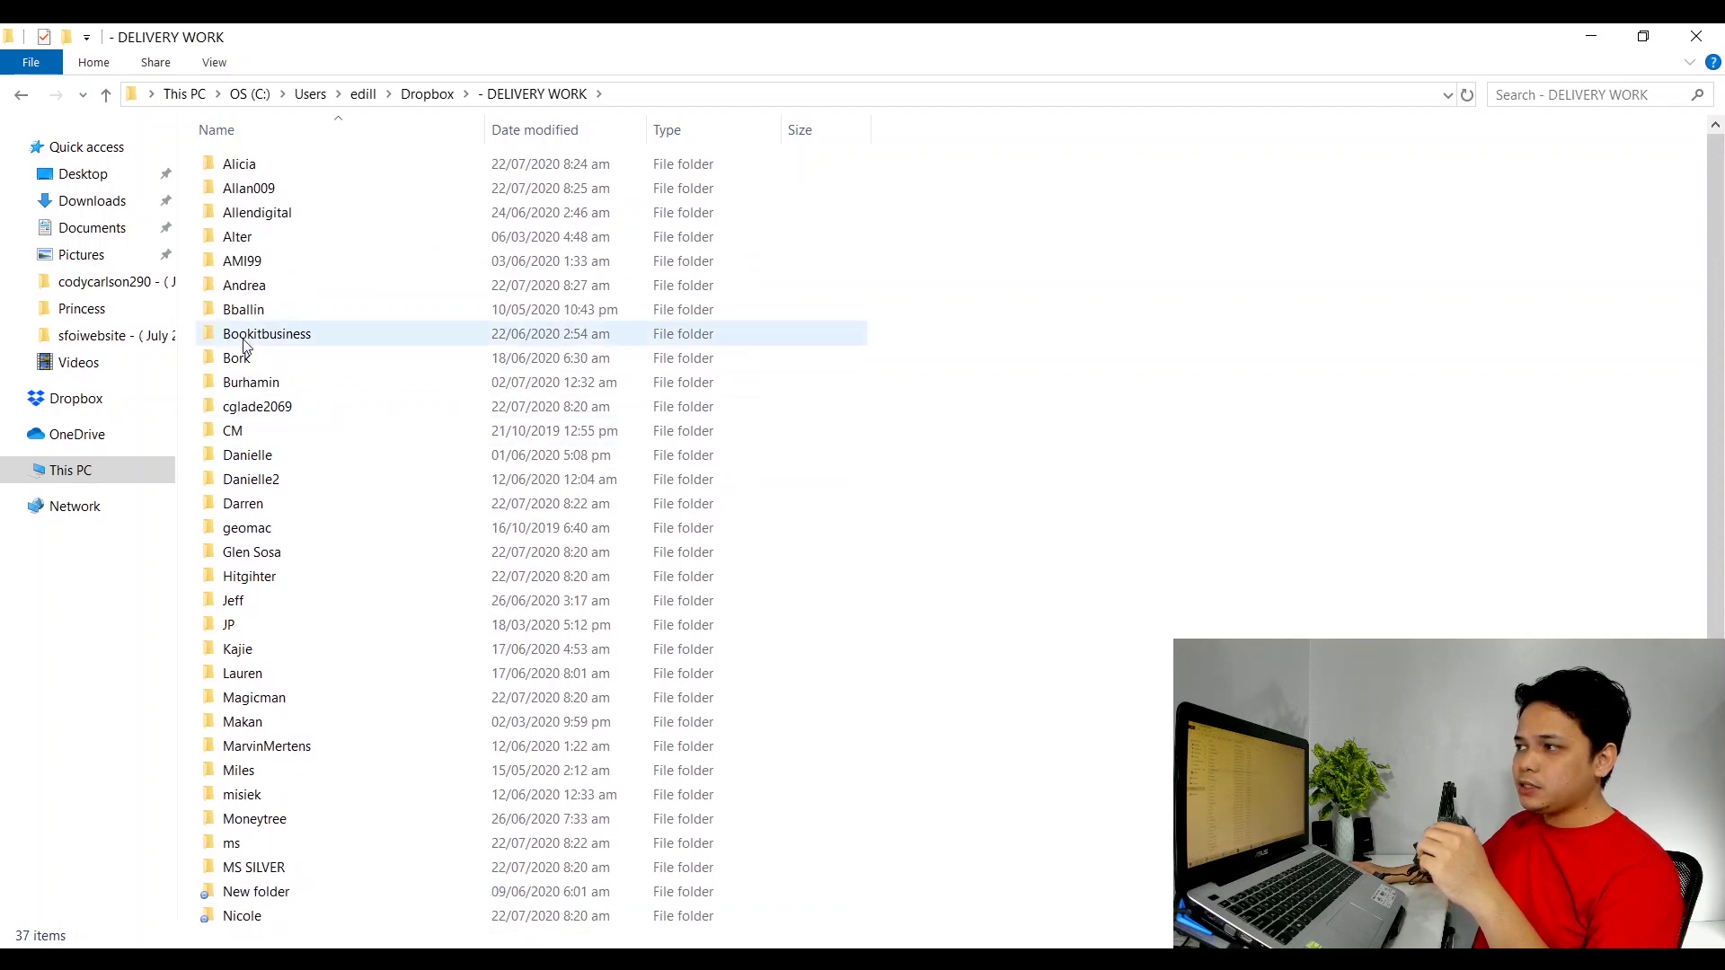
right_click(1125, 292)
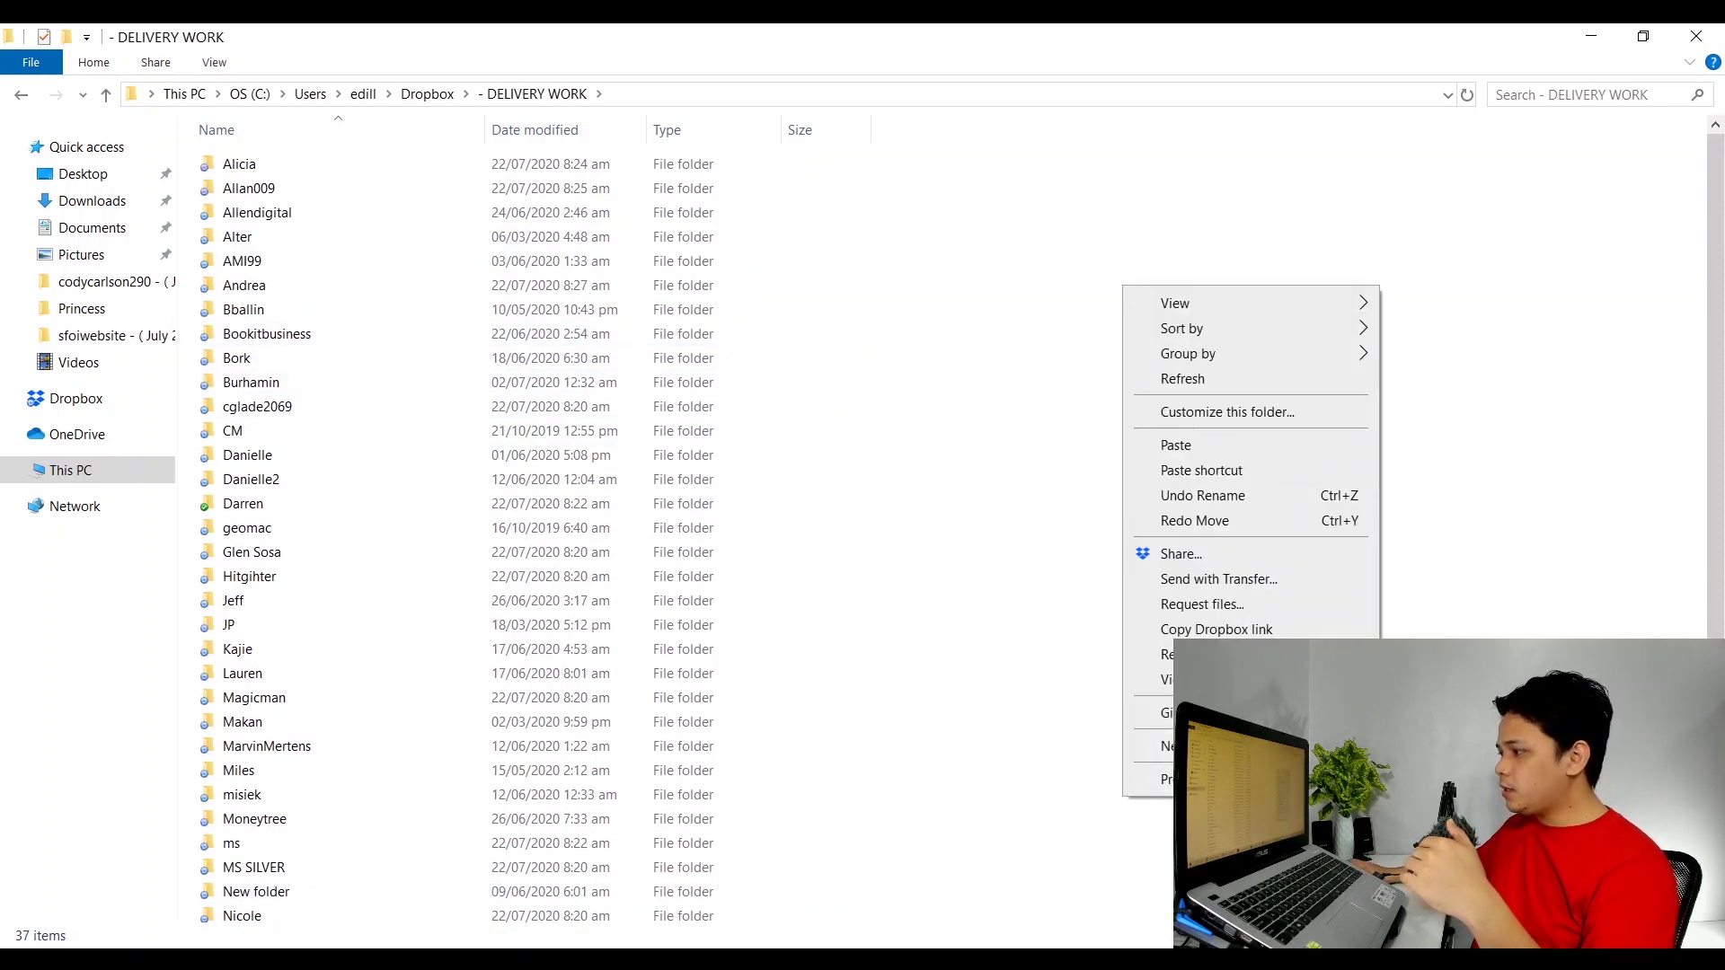
Add a new folder named 'CLIENT A' inside '- DELIVERY WORK'.
mouse_move(1155, 746)
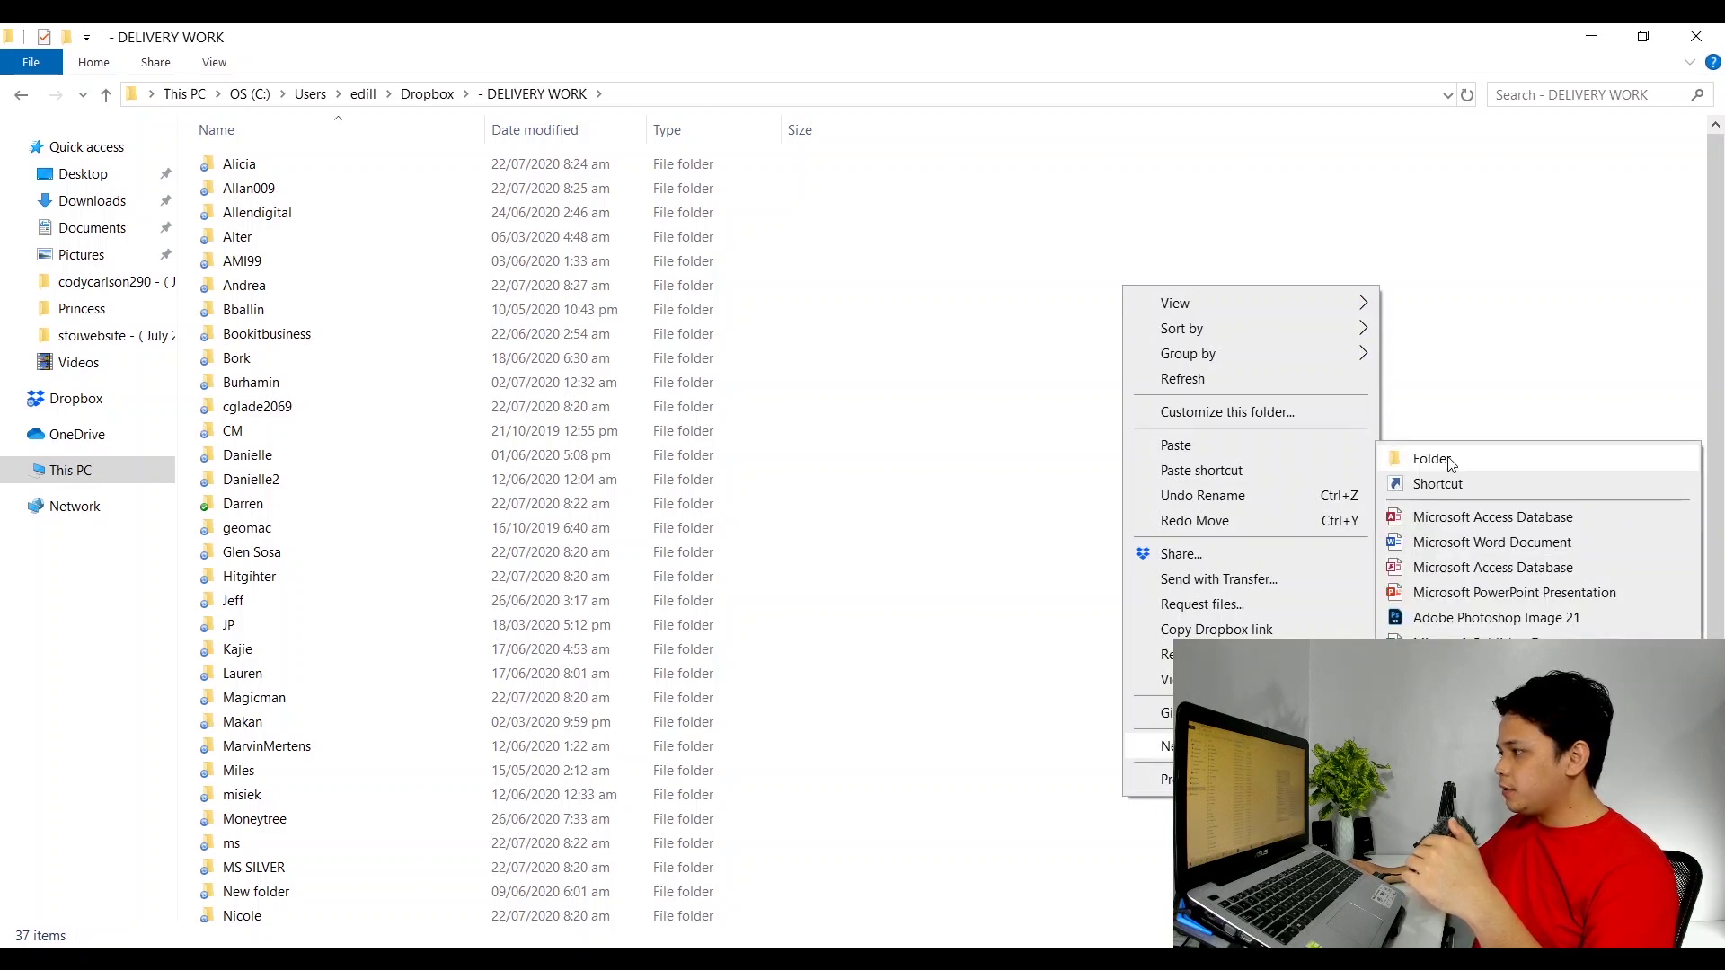
left_click(1449, 458)
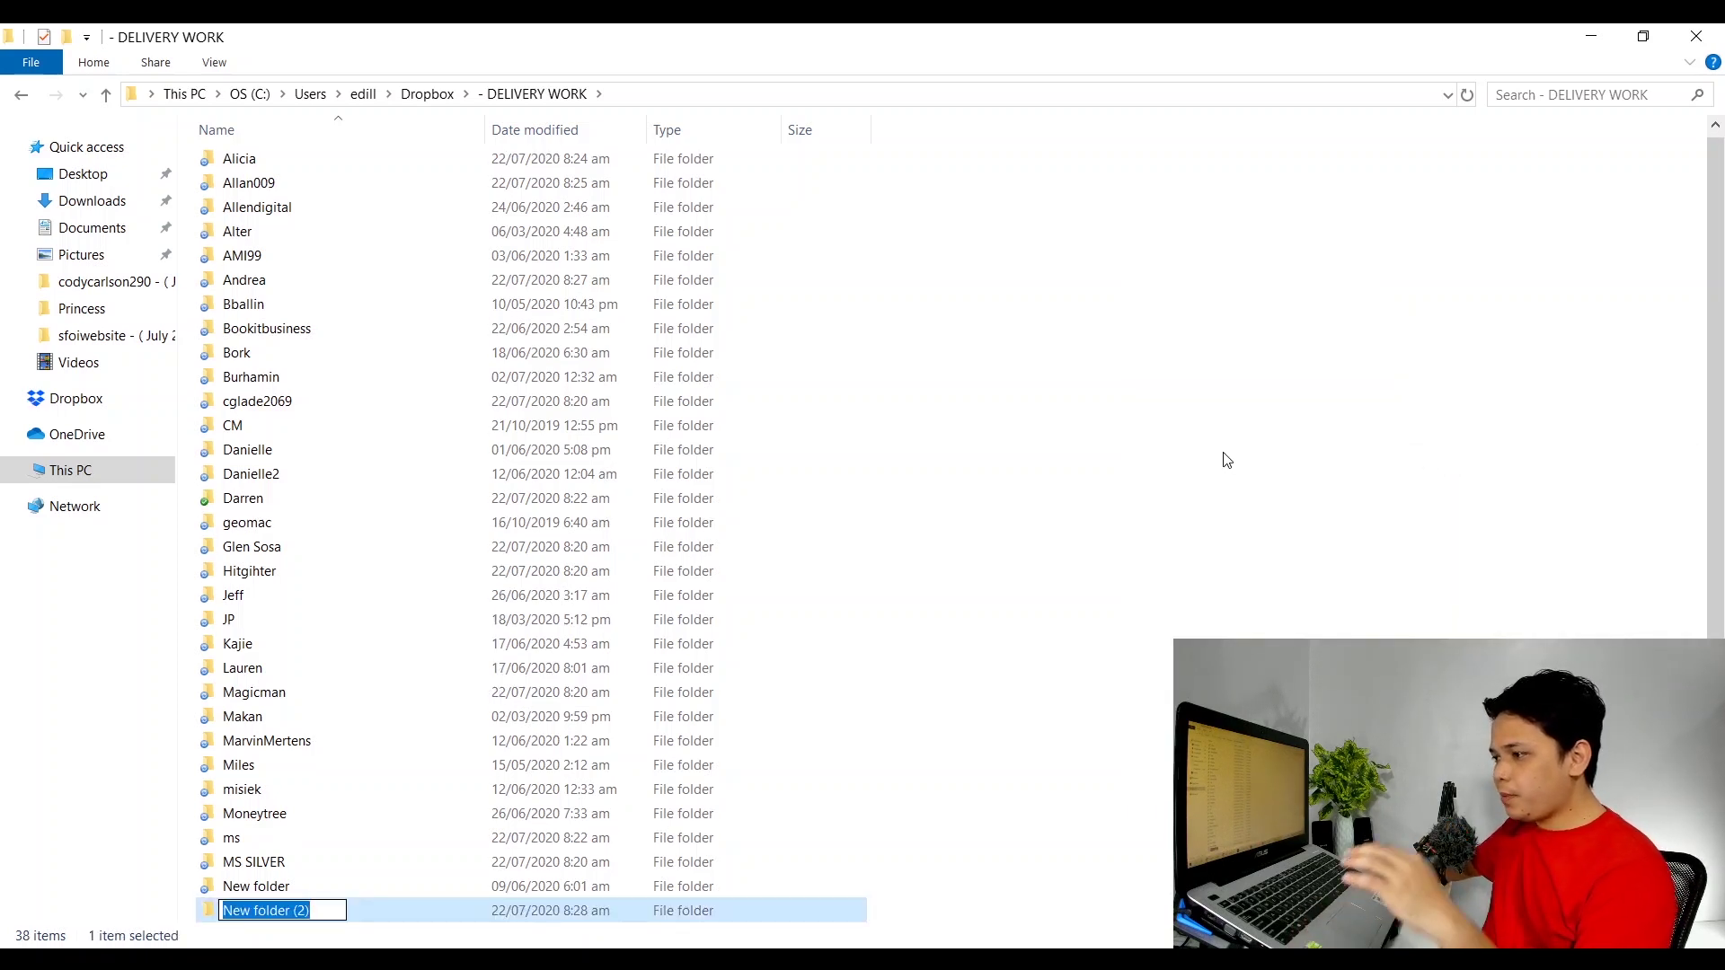
type("CLIENT A")
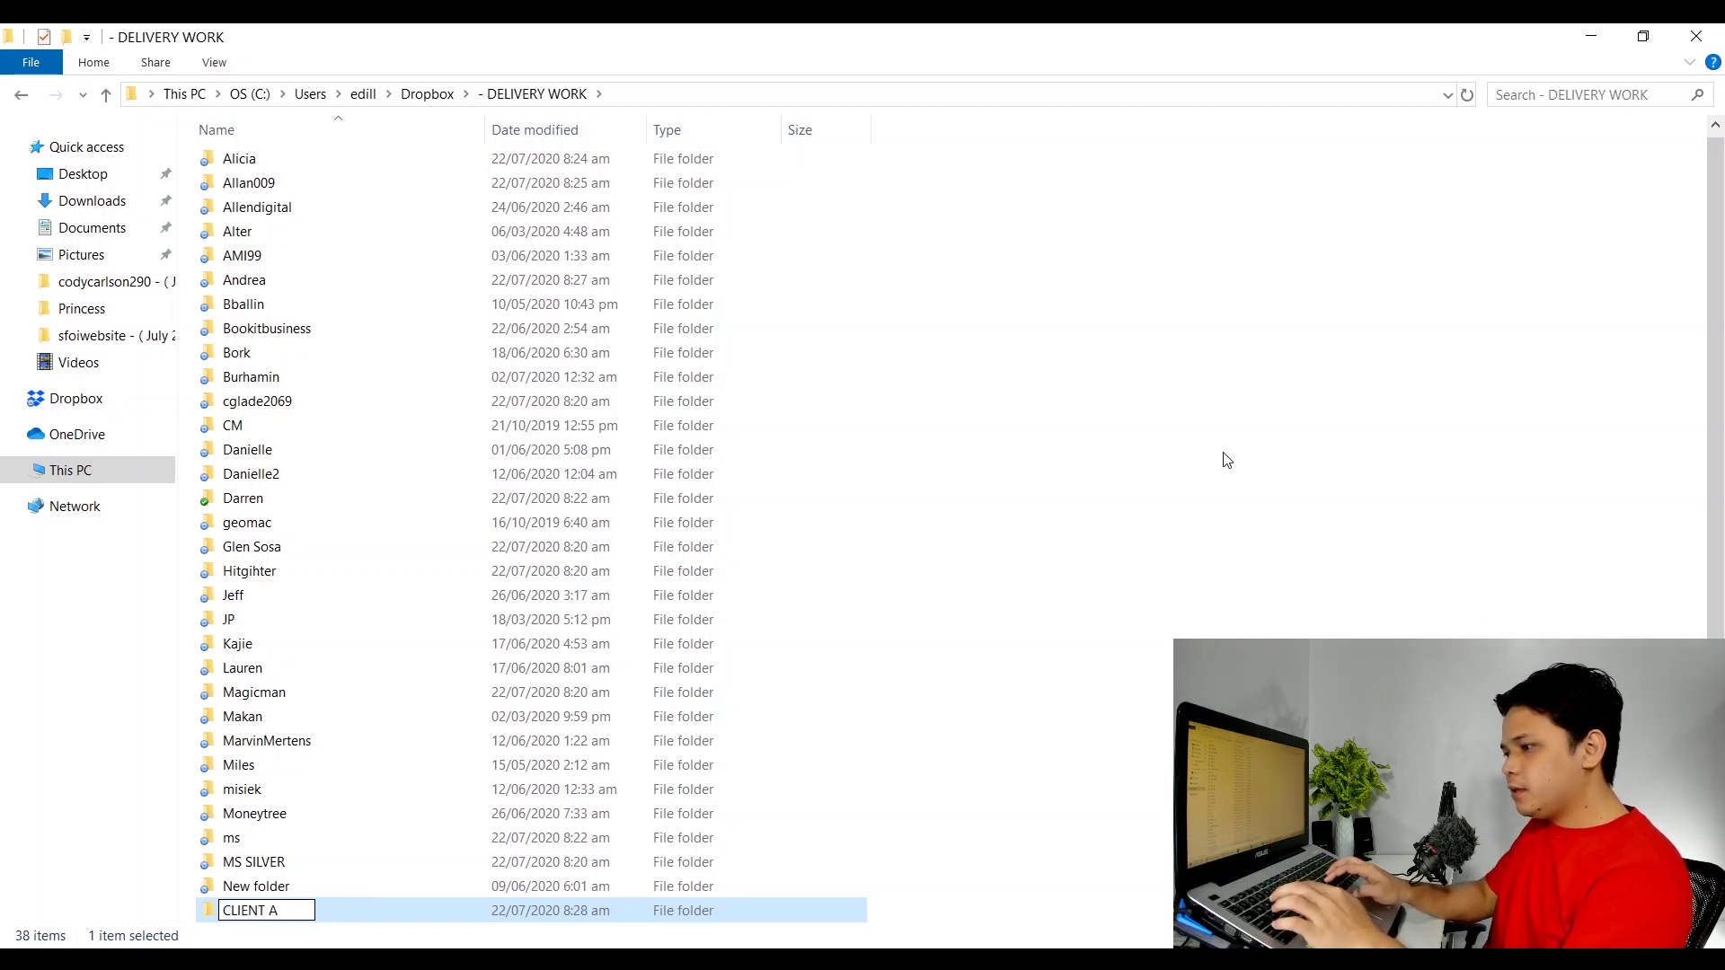
key("Return")
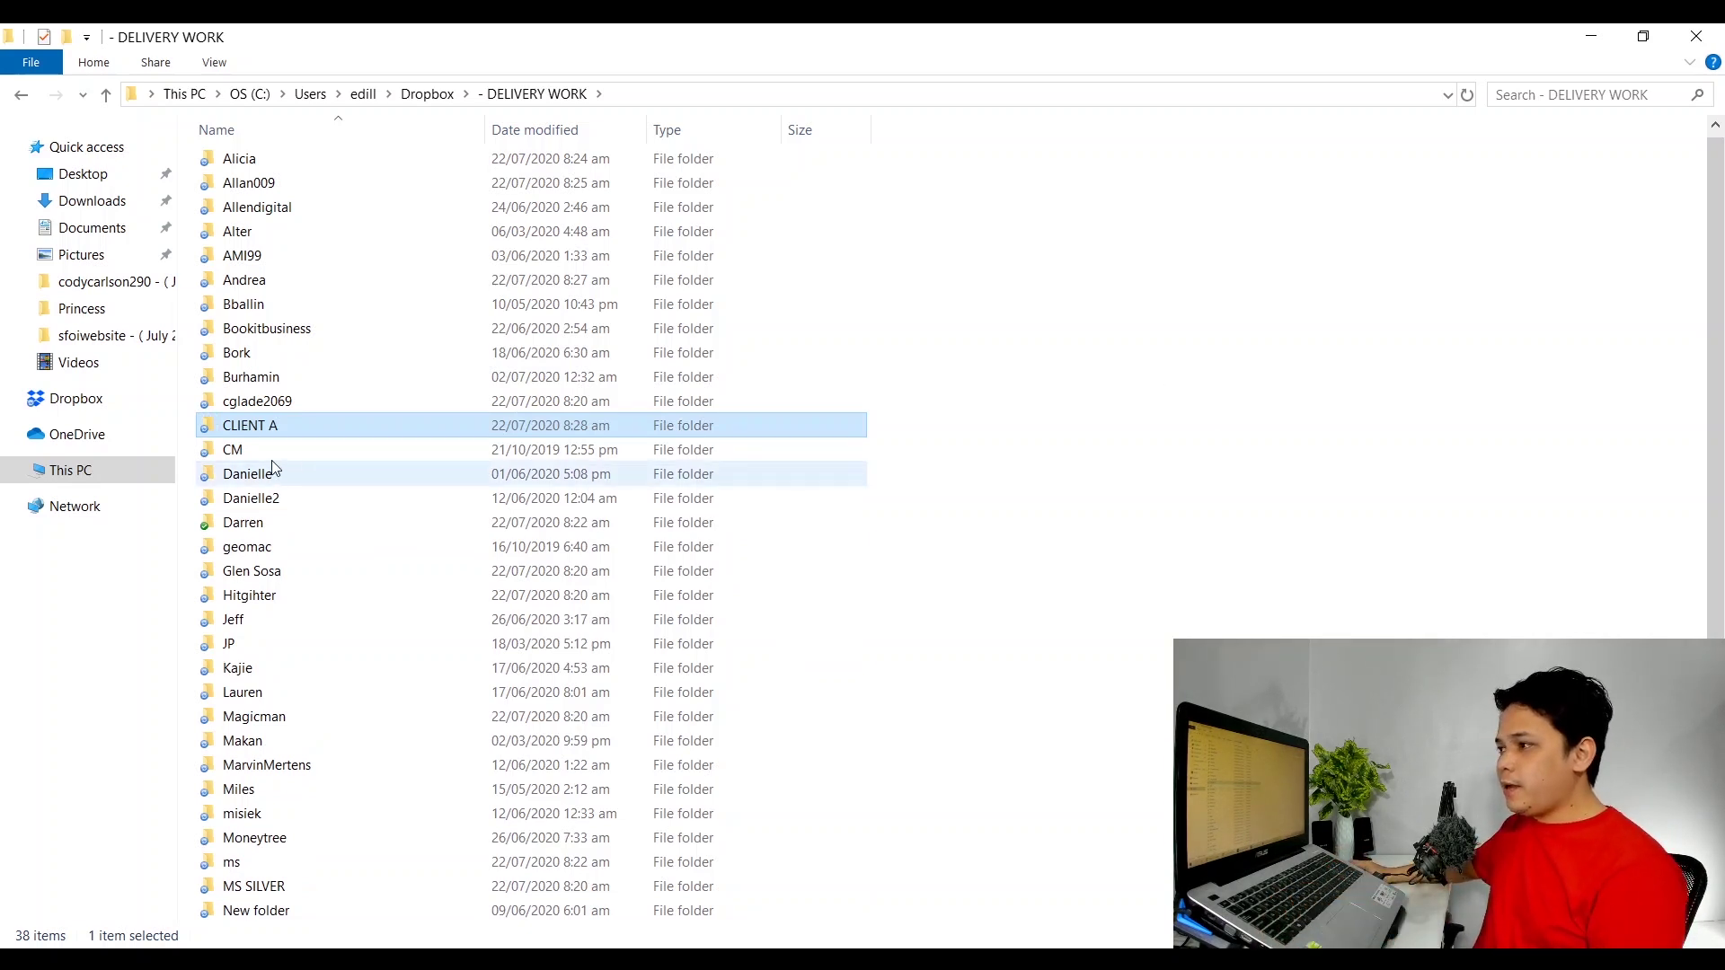
Open the CLIENT A folder and show its contents as extra large icons.
double_click(255, 430)
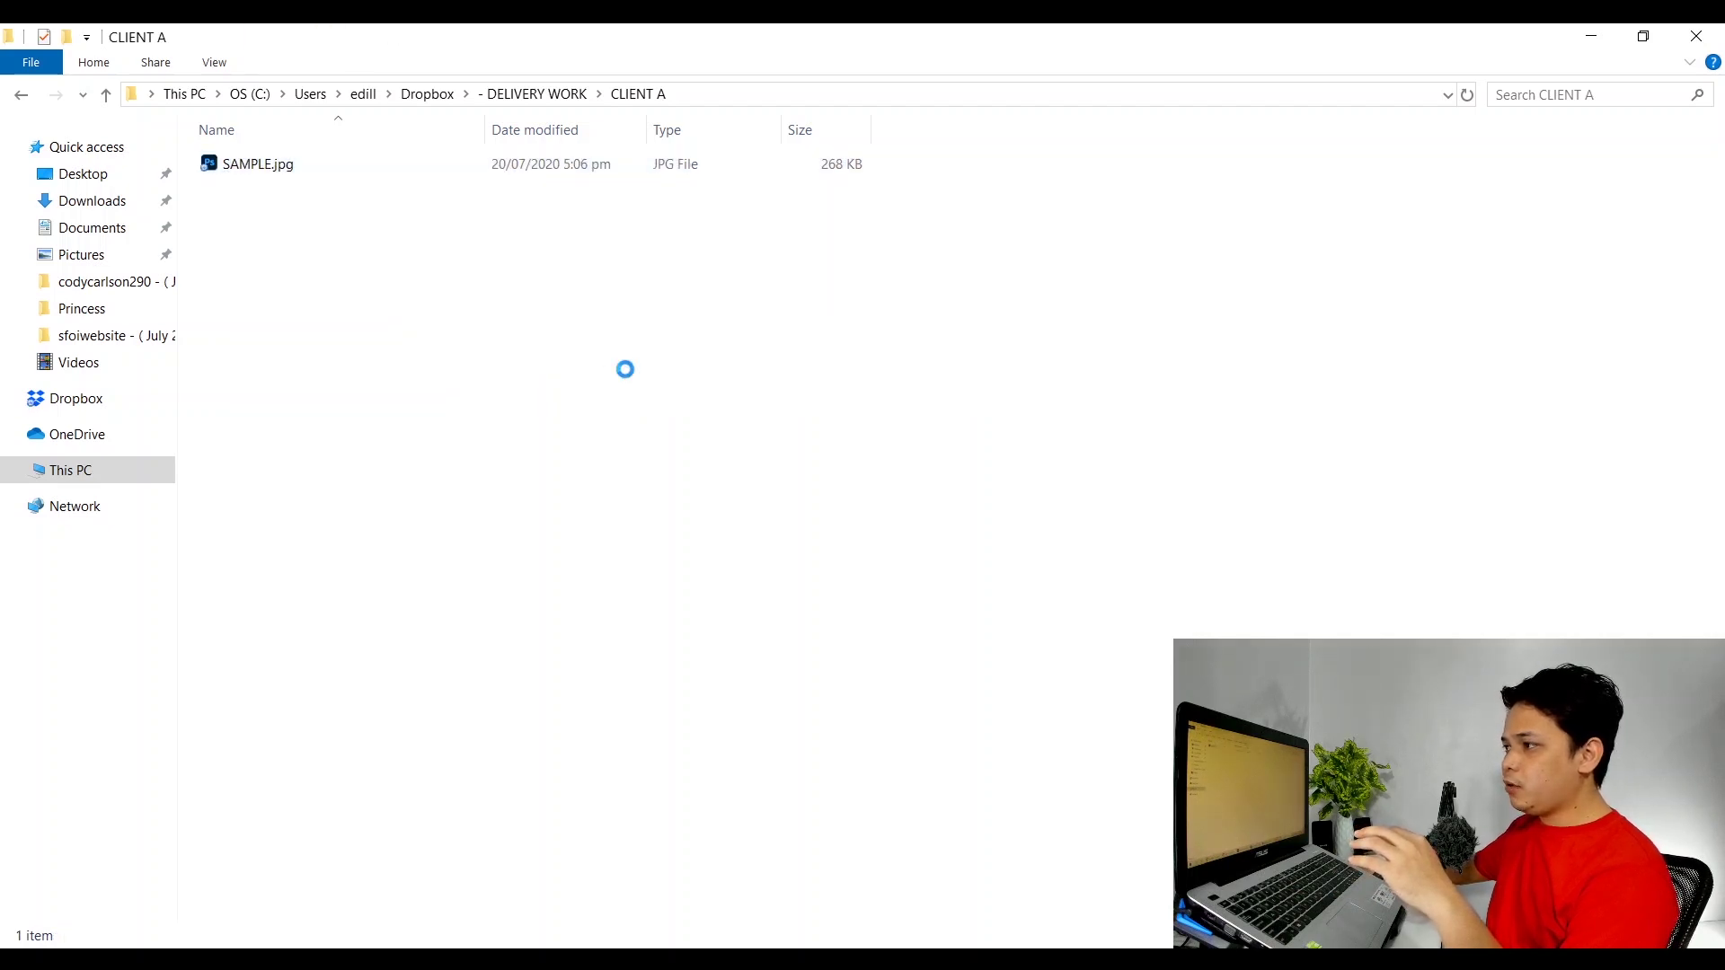
right_click(593, 358)
mouse_move(634, 371)
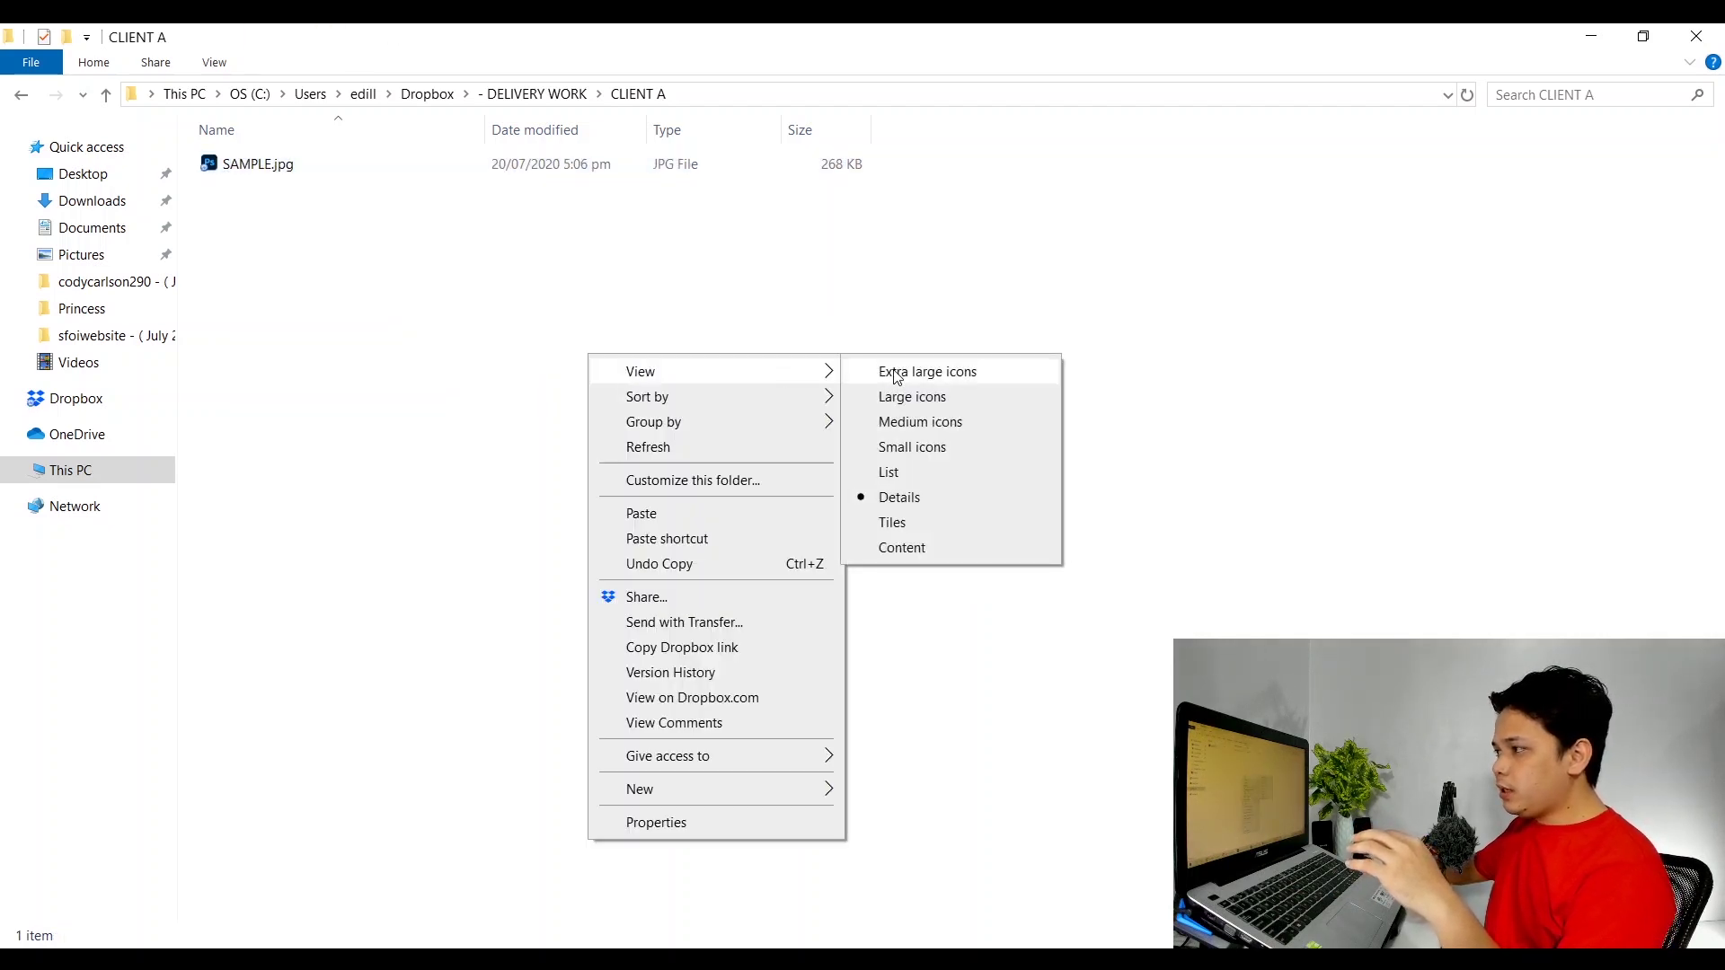
left_click(894, 372)
Refresh CLIENT A and check SAMPLE.jpg's Dropbox sync status.
left_click(267, 330)
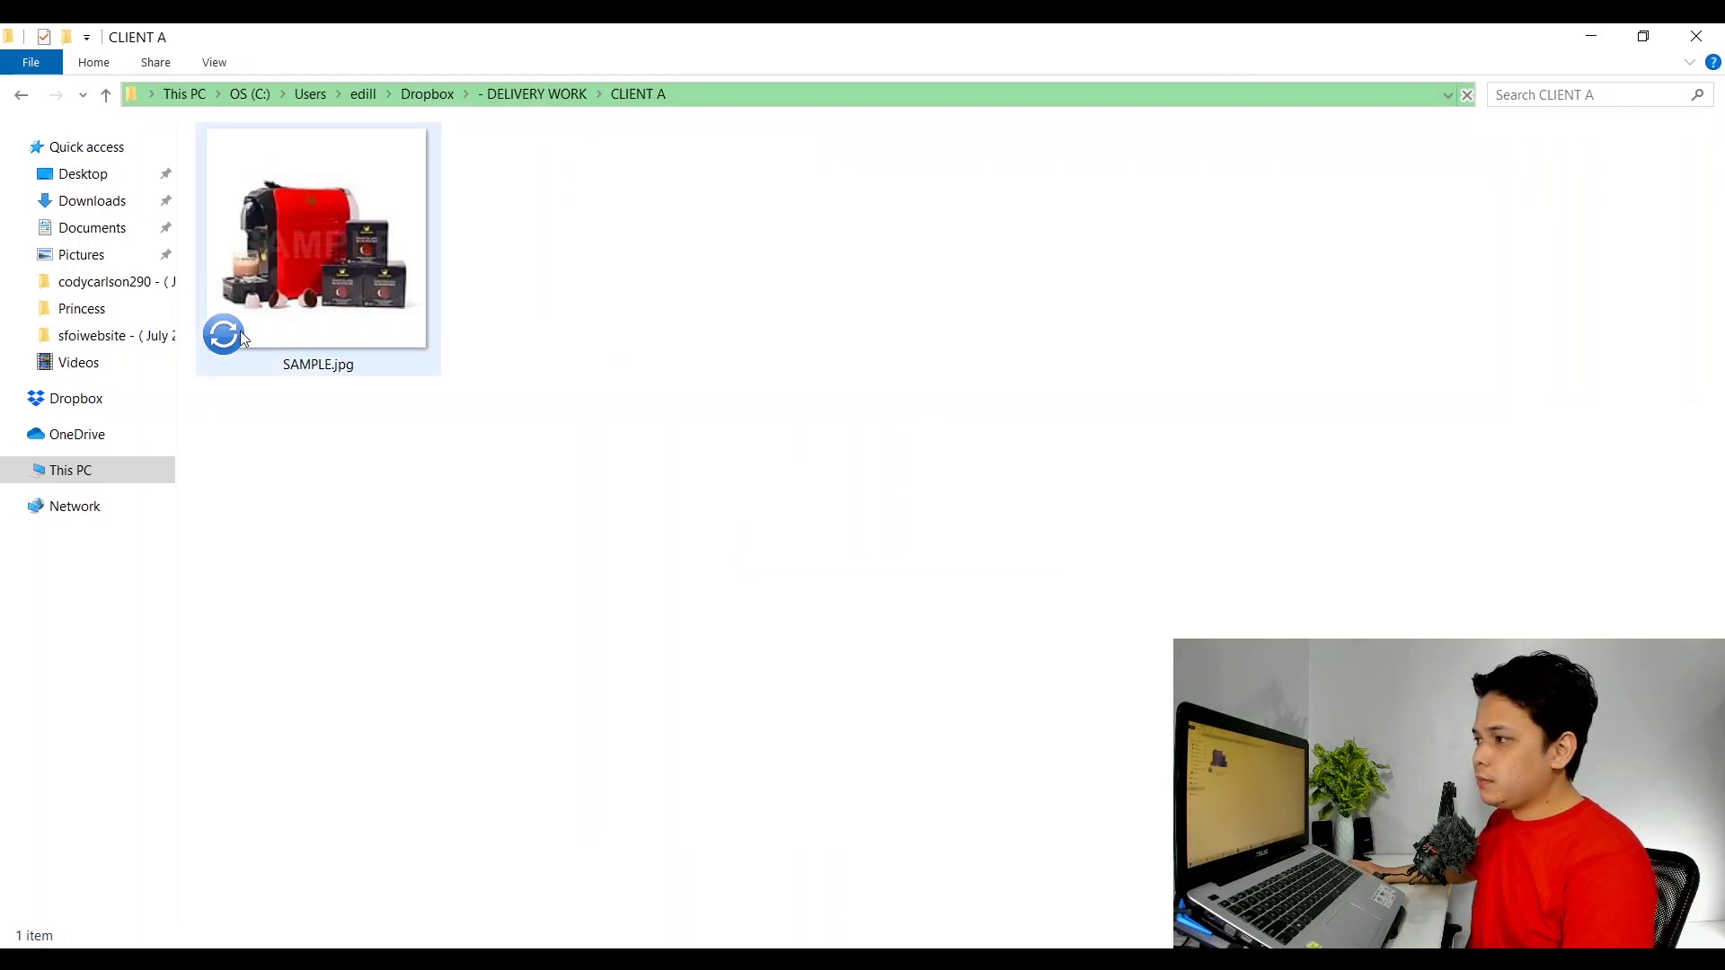
left_click(540, 493)
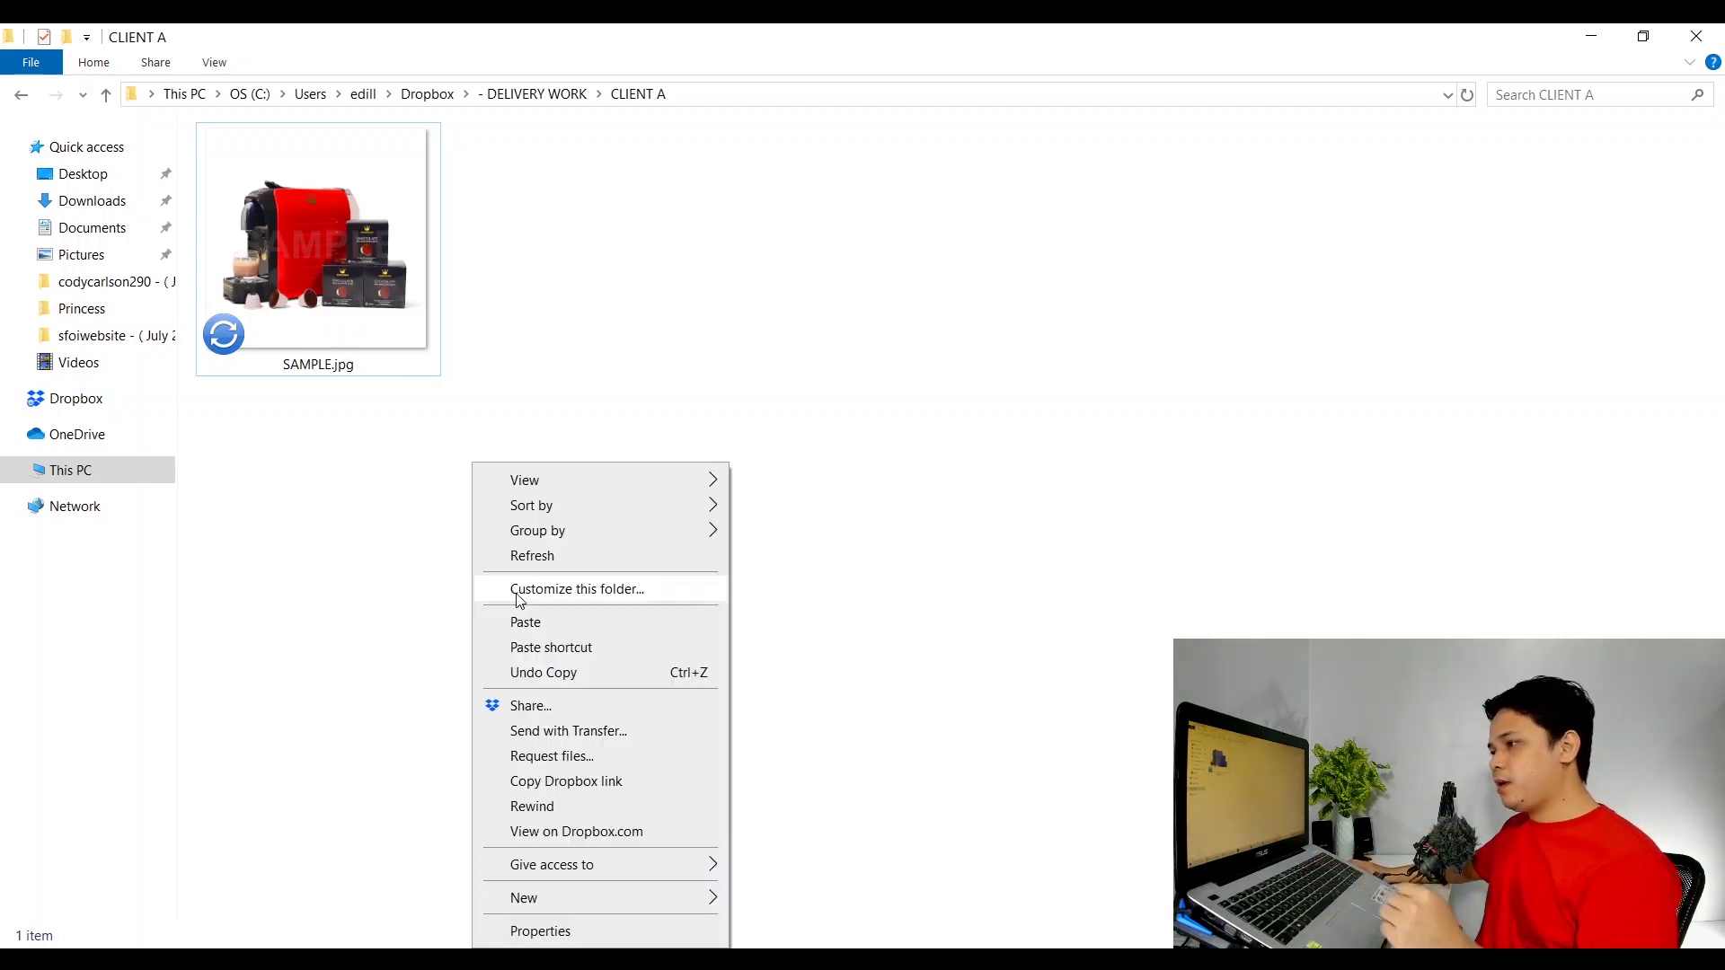
right_click(509, 579)
left_click(504, 557)
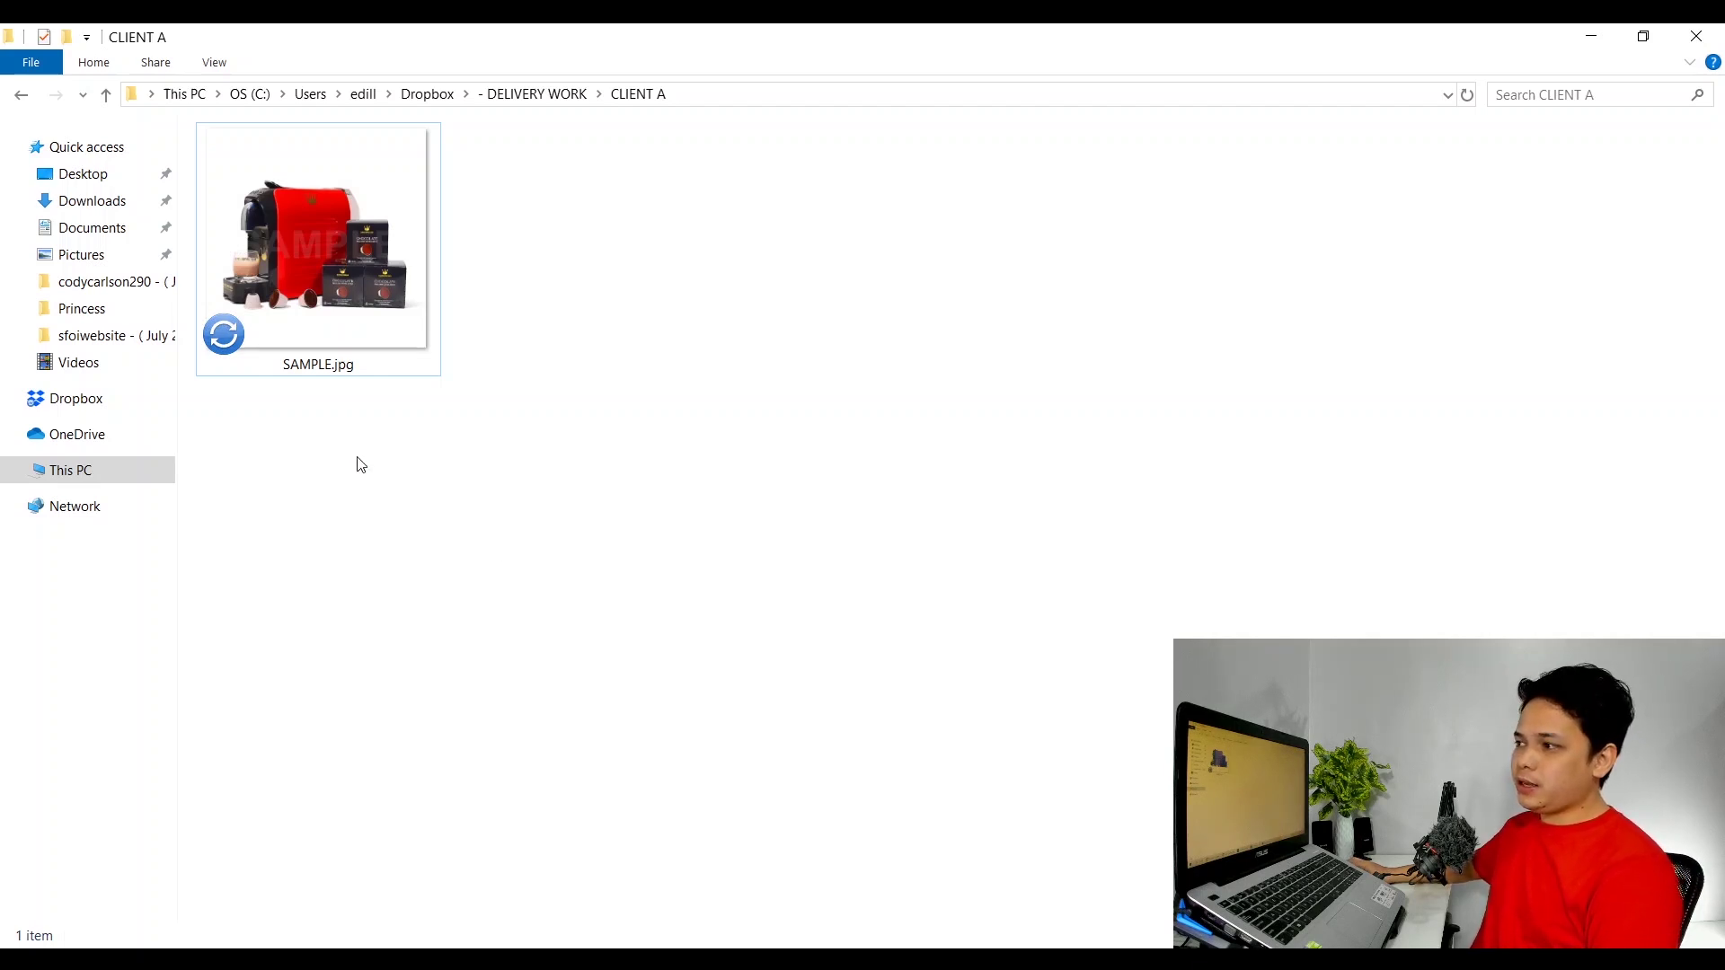
left_click(297, 270)
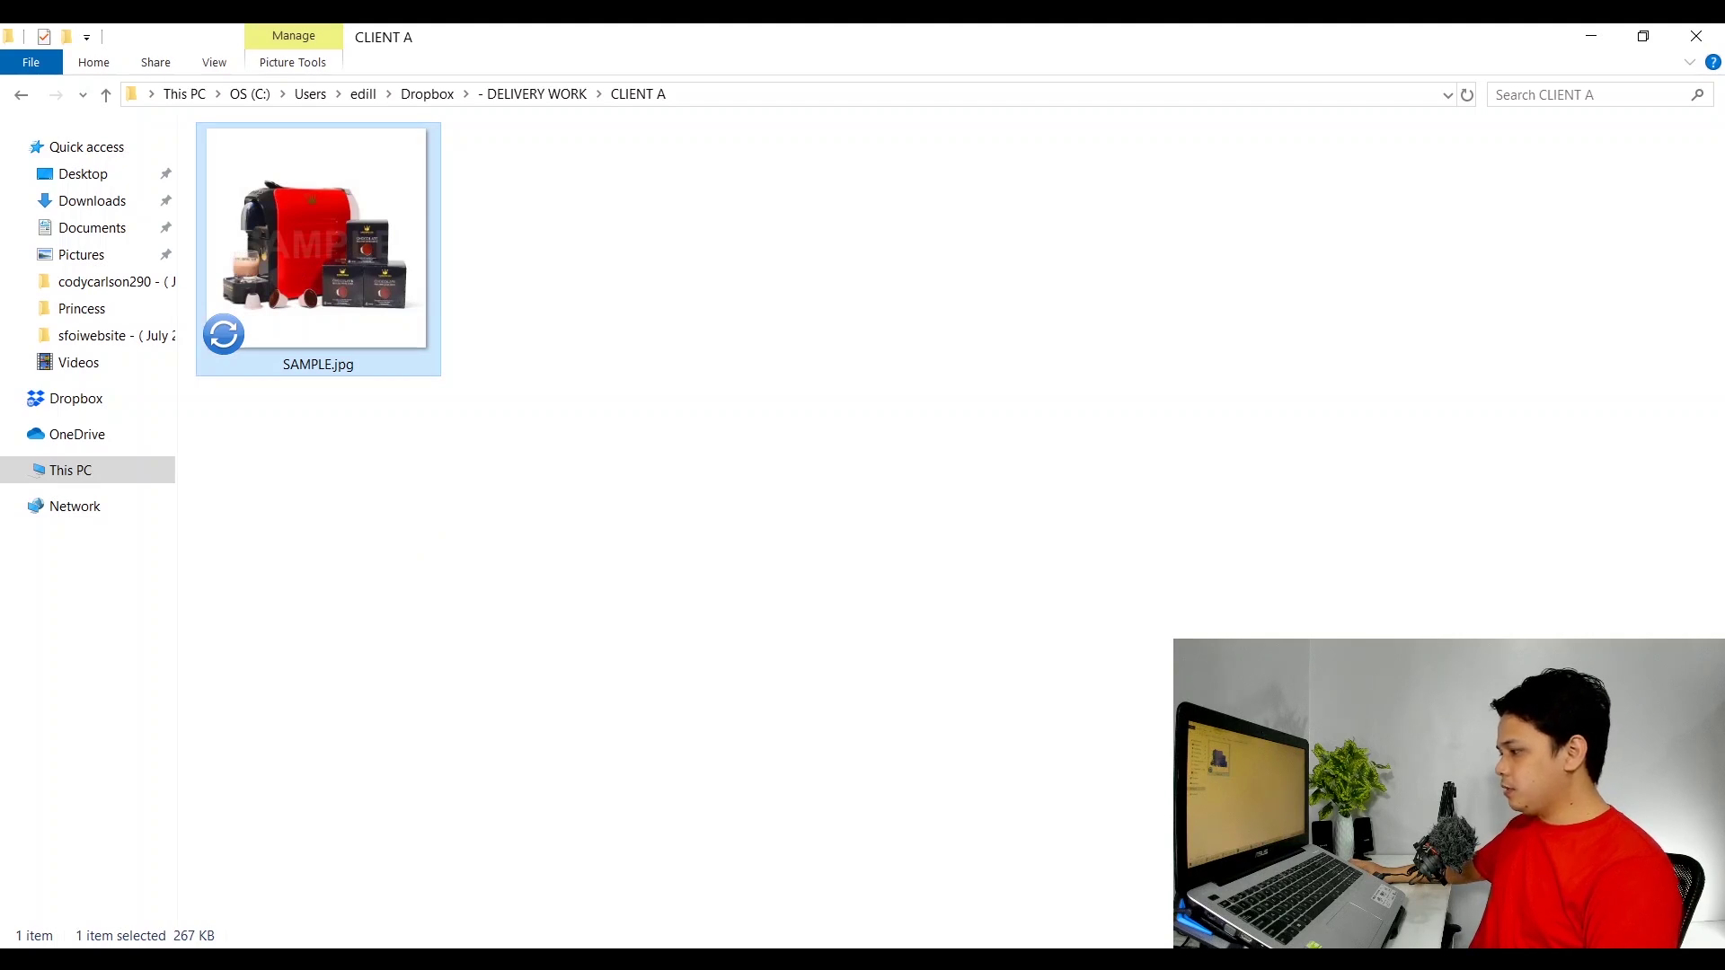
left_click(819, 499)
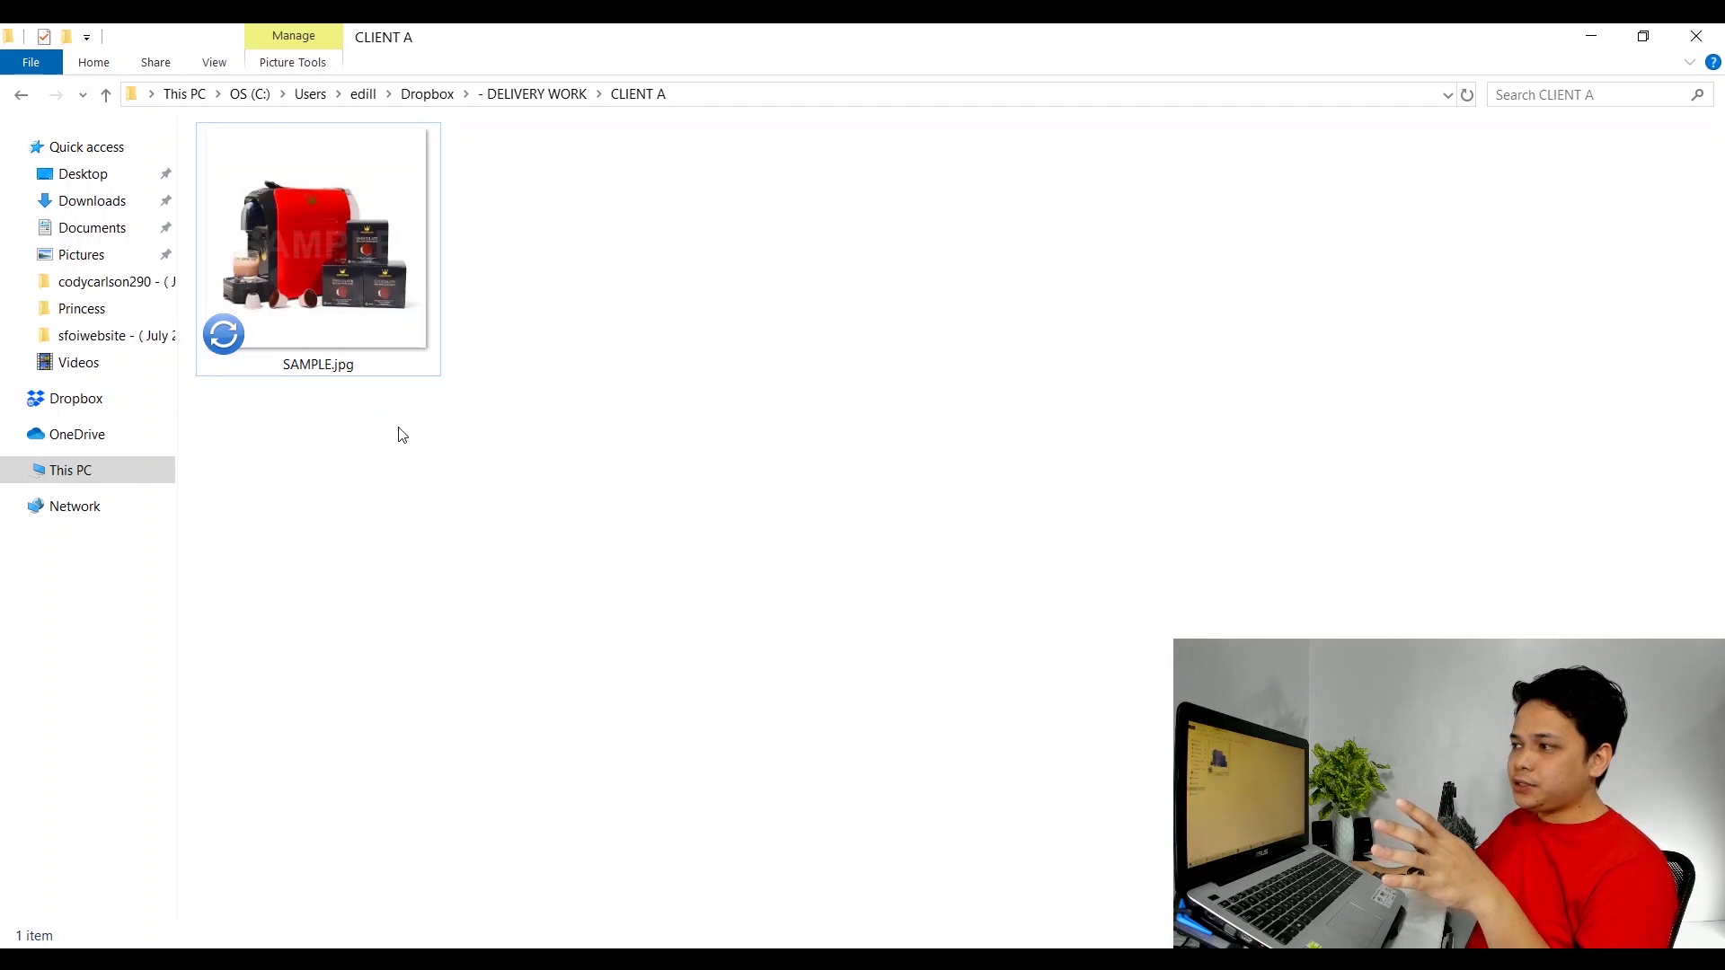
Copy SAMPLE.jpg's Dropbox link and wait until it shows as synced.
double_click(345, 298)
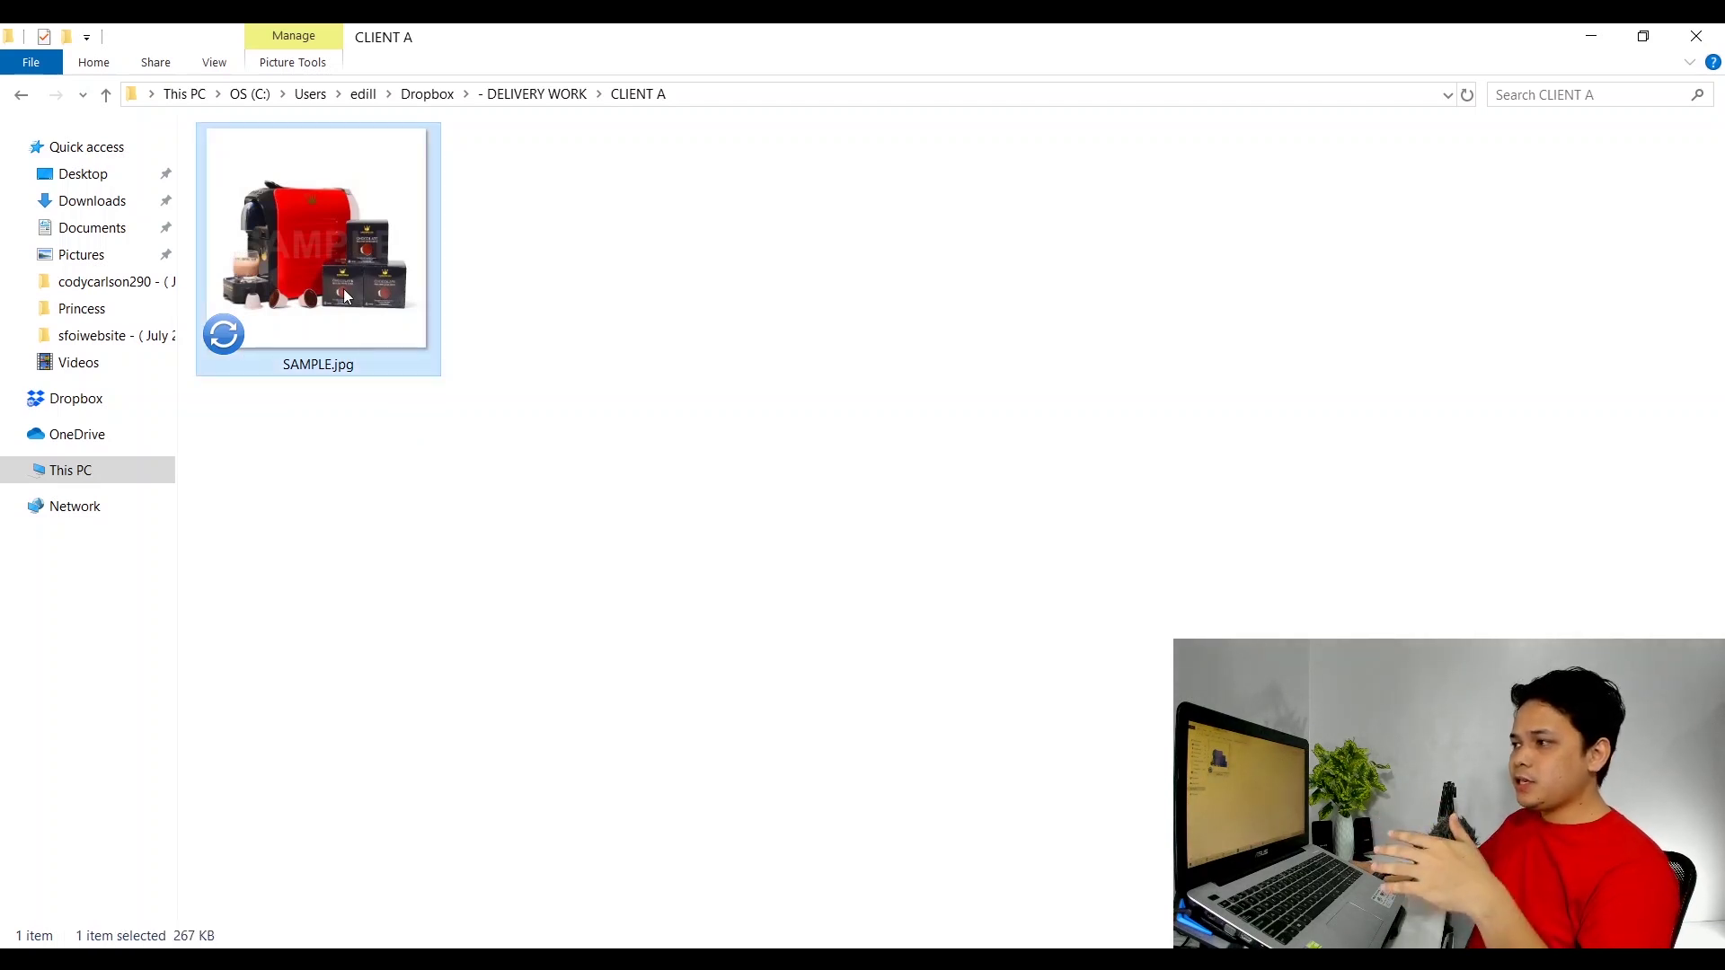
right_click(344, 289)
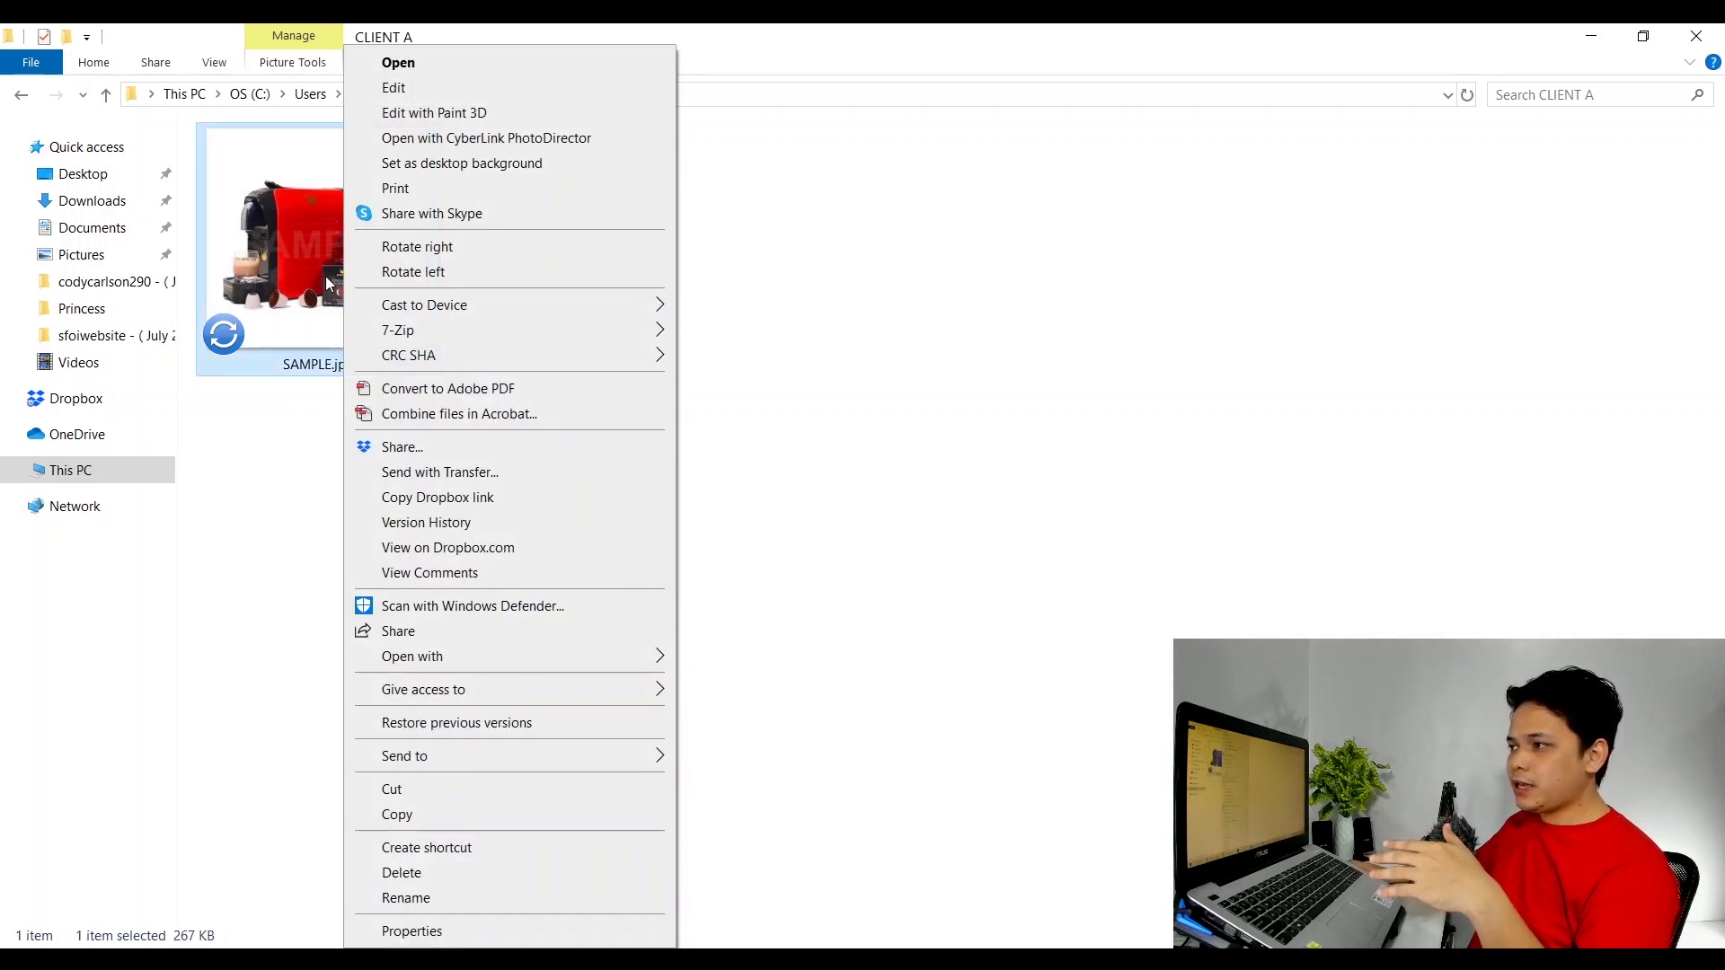
left_click(298, 234)
right_click(300, 238)
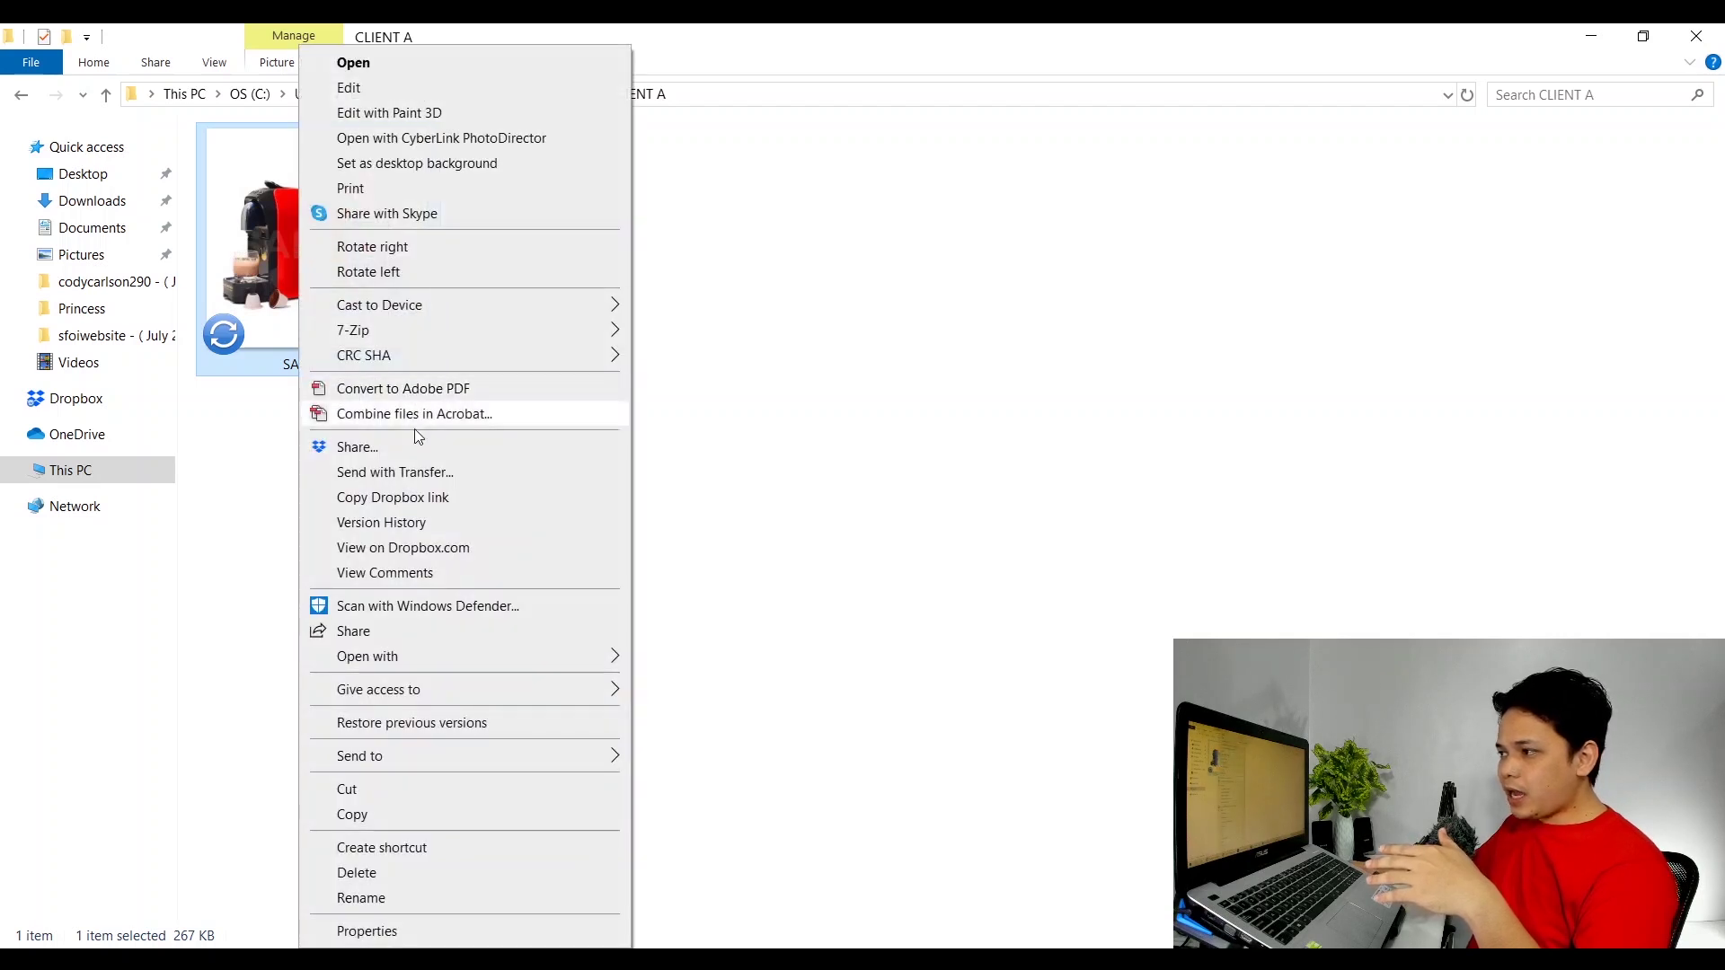
left_click(413, 500)
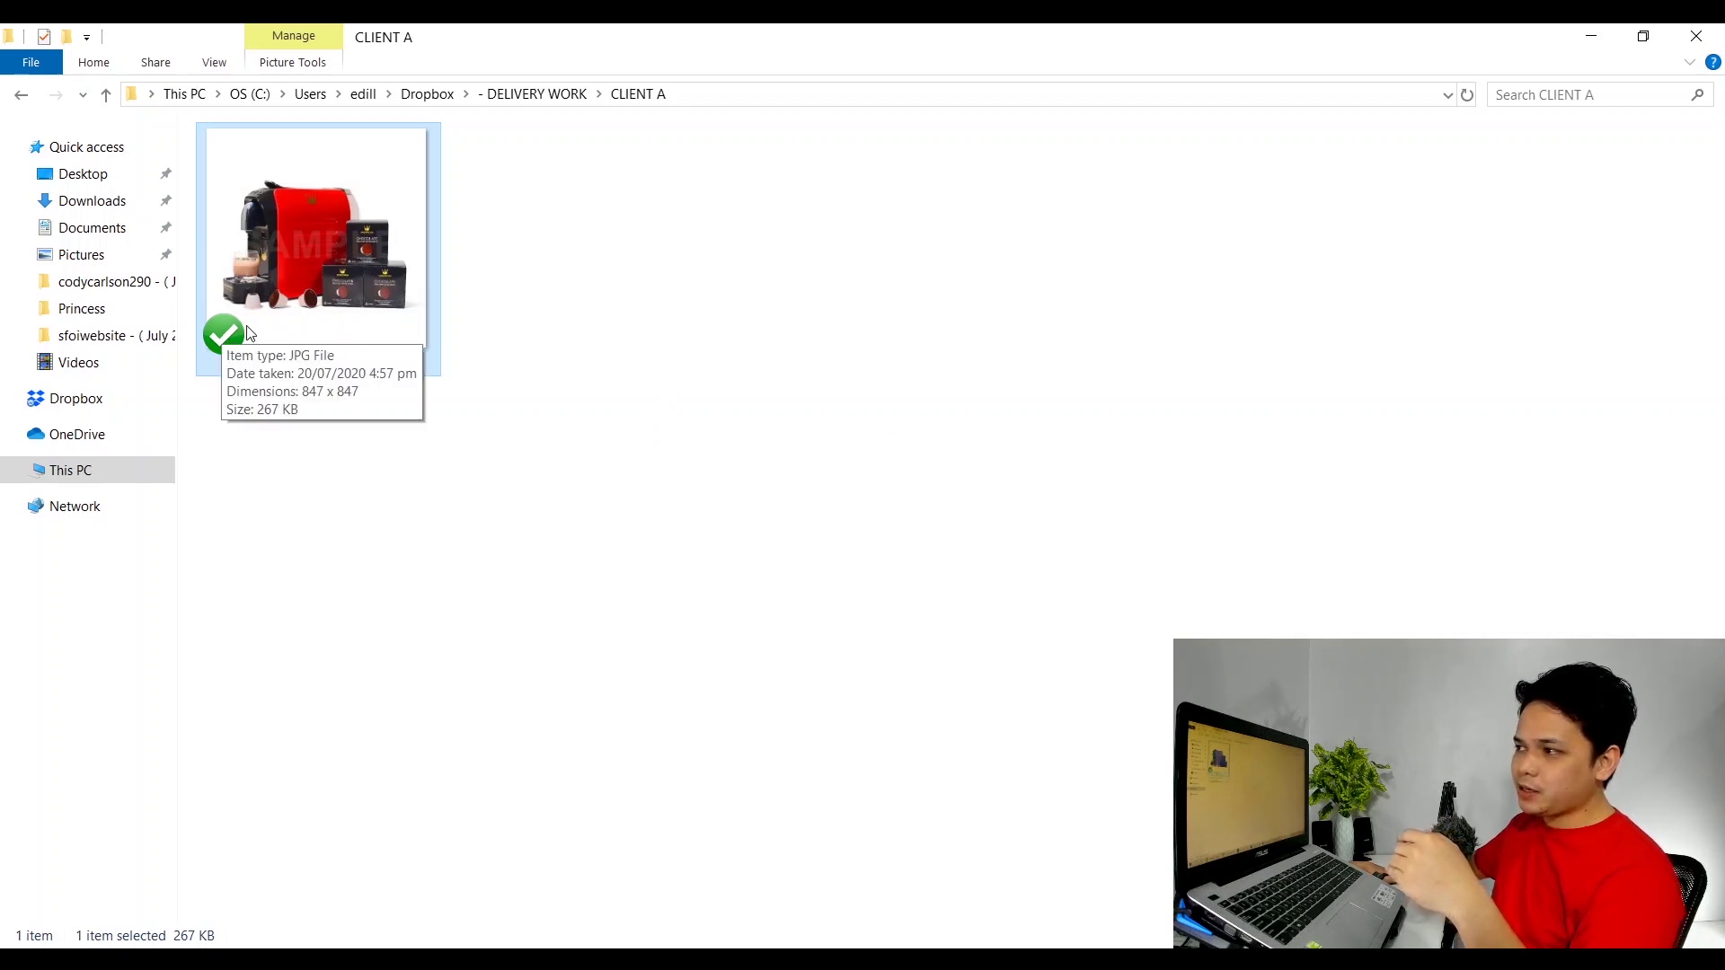
double_click(314, 239)
Copy SAMPLE.jpg's Dropbox link again and open it in a new incognito Chrome window.
right_click(314, 239)
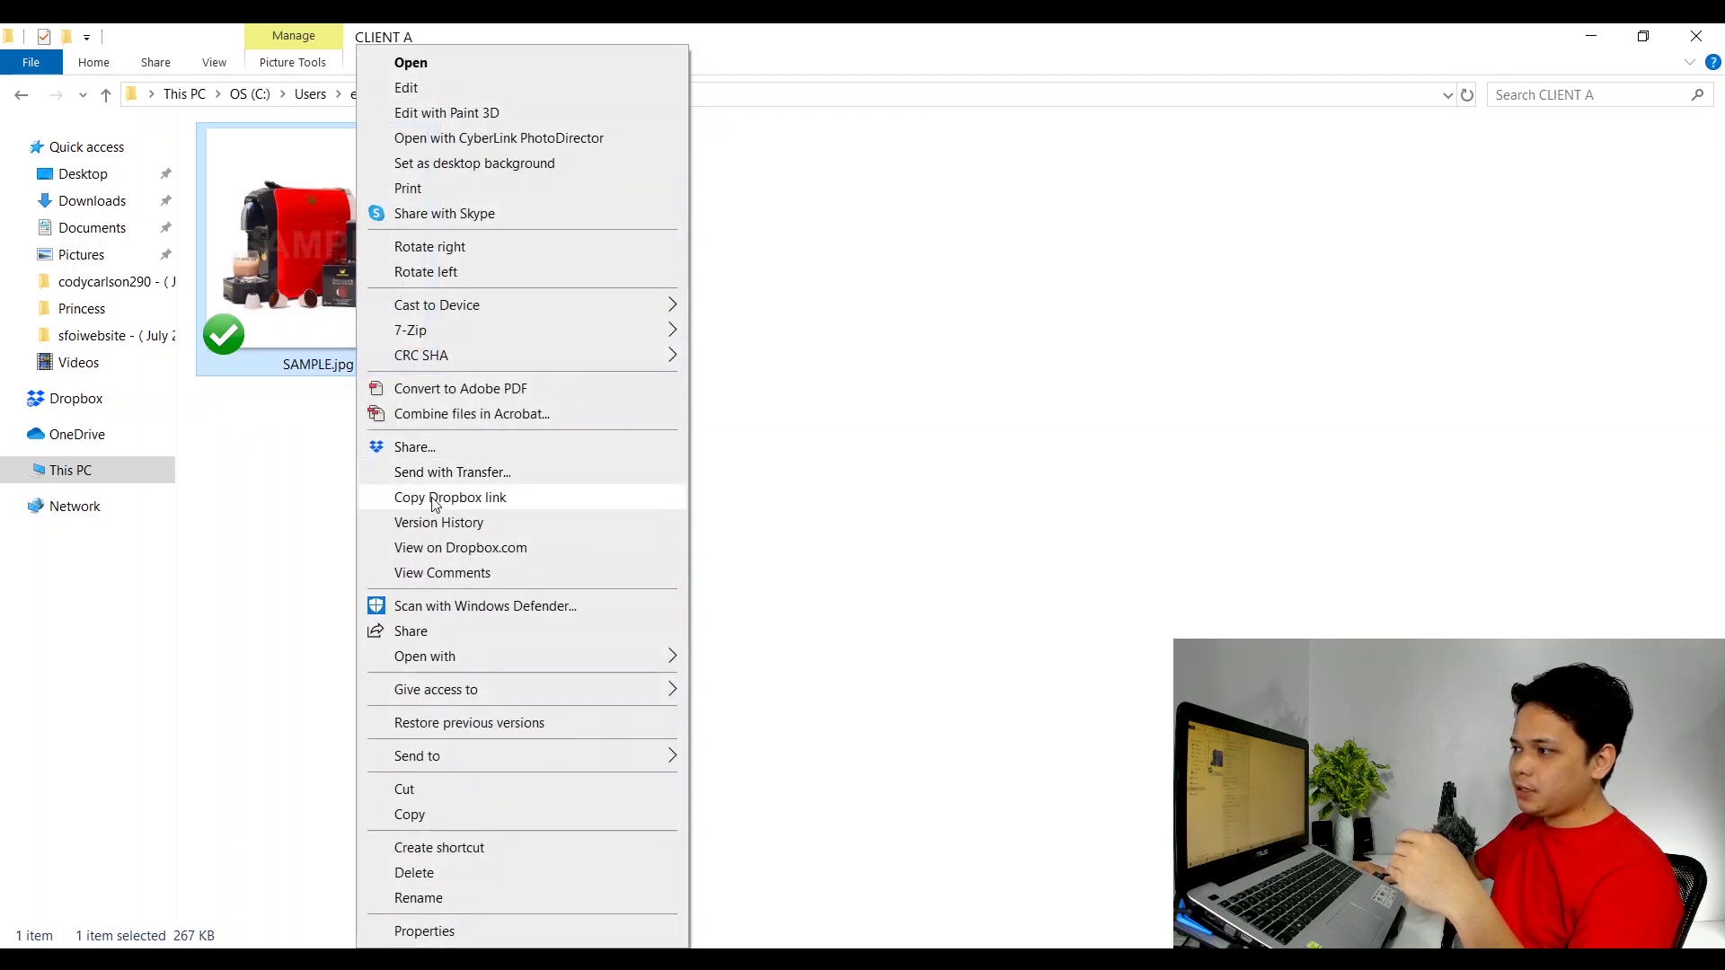
left_click(434, 500)
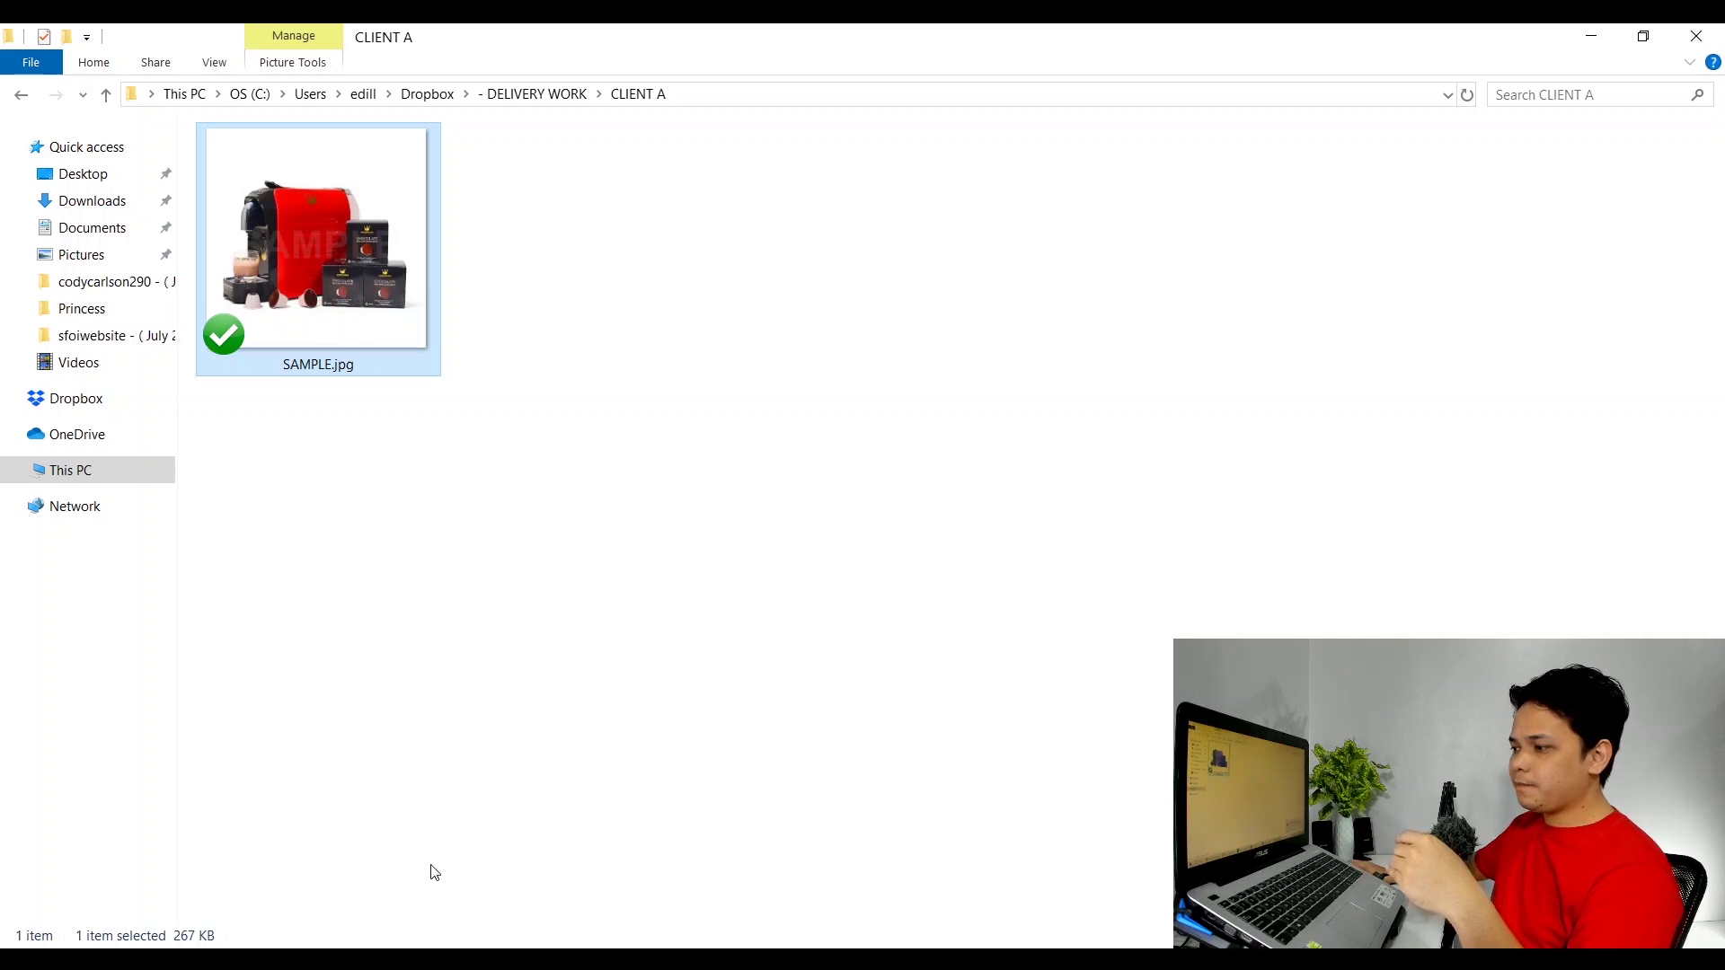
key("alt+Tab")
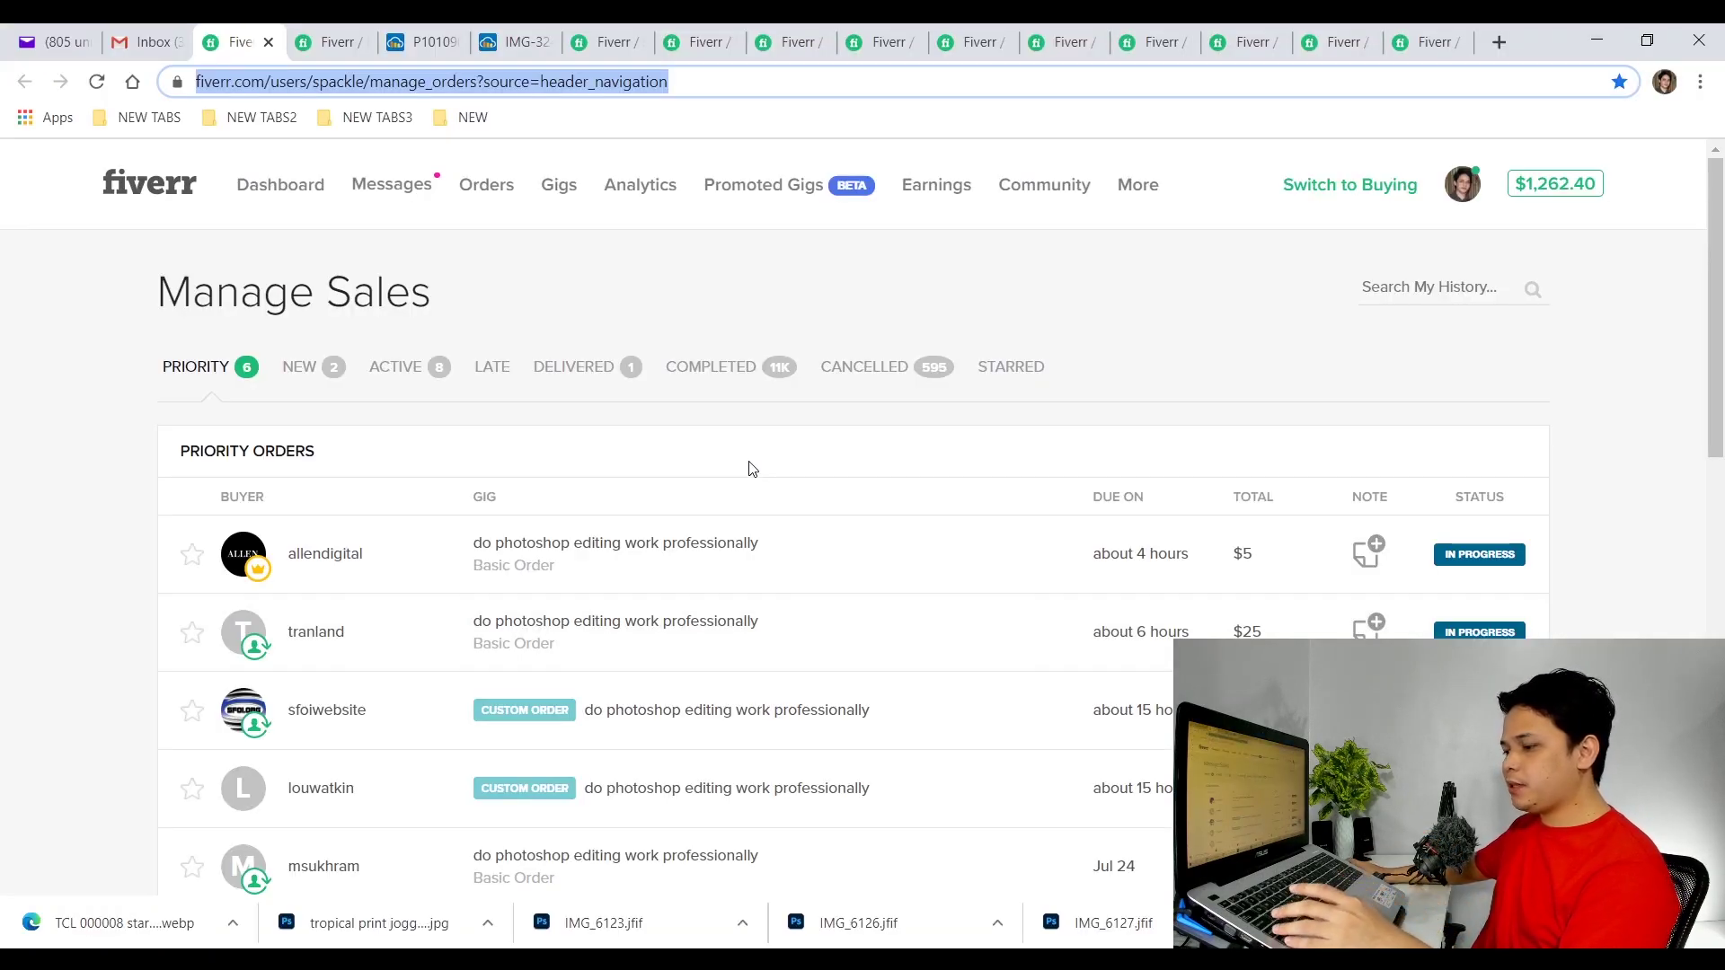
key("ctrl+shift+n")
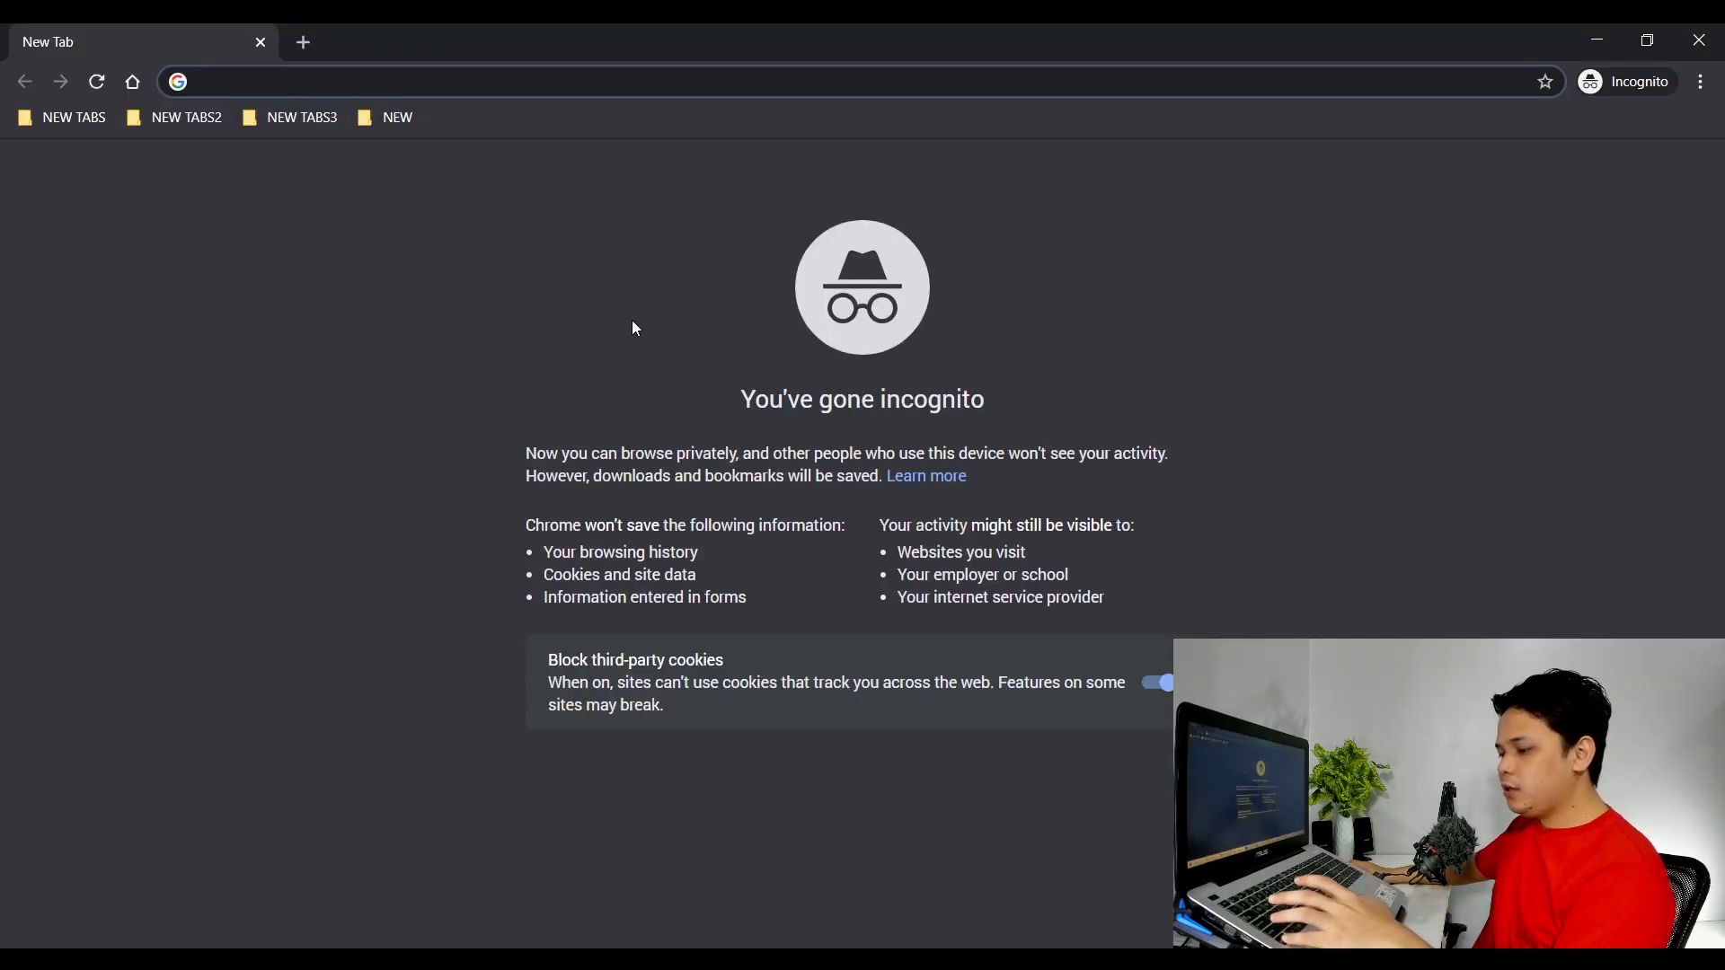
key("ctrl+v")
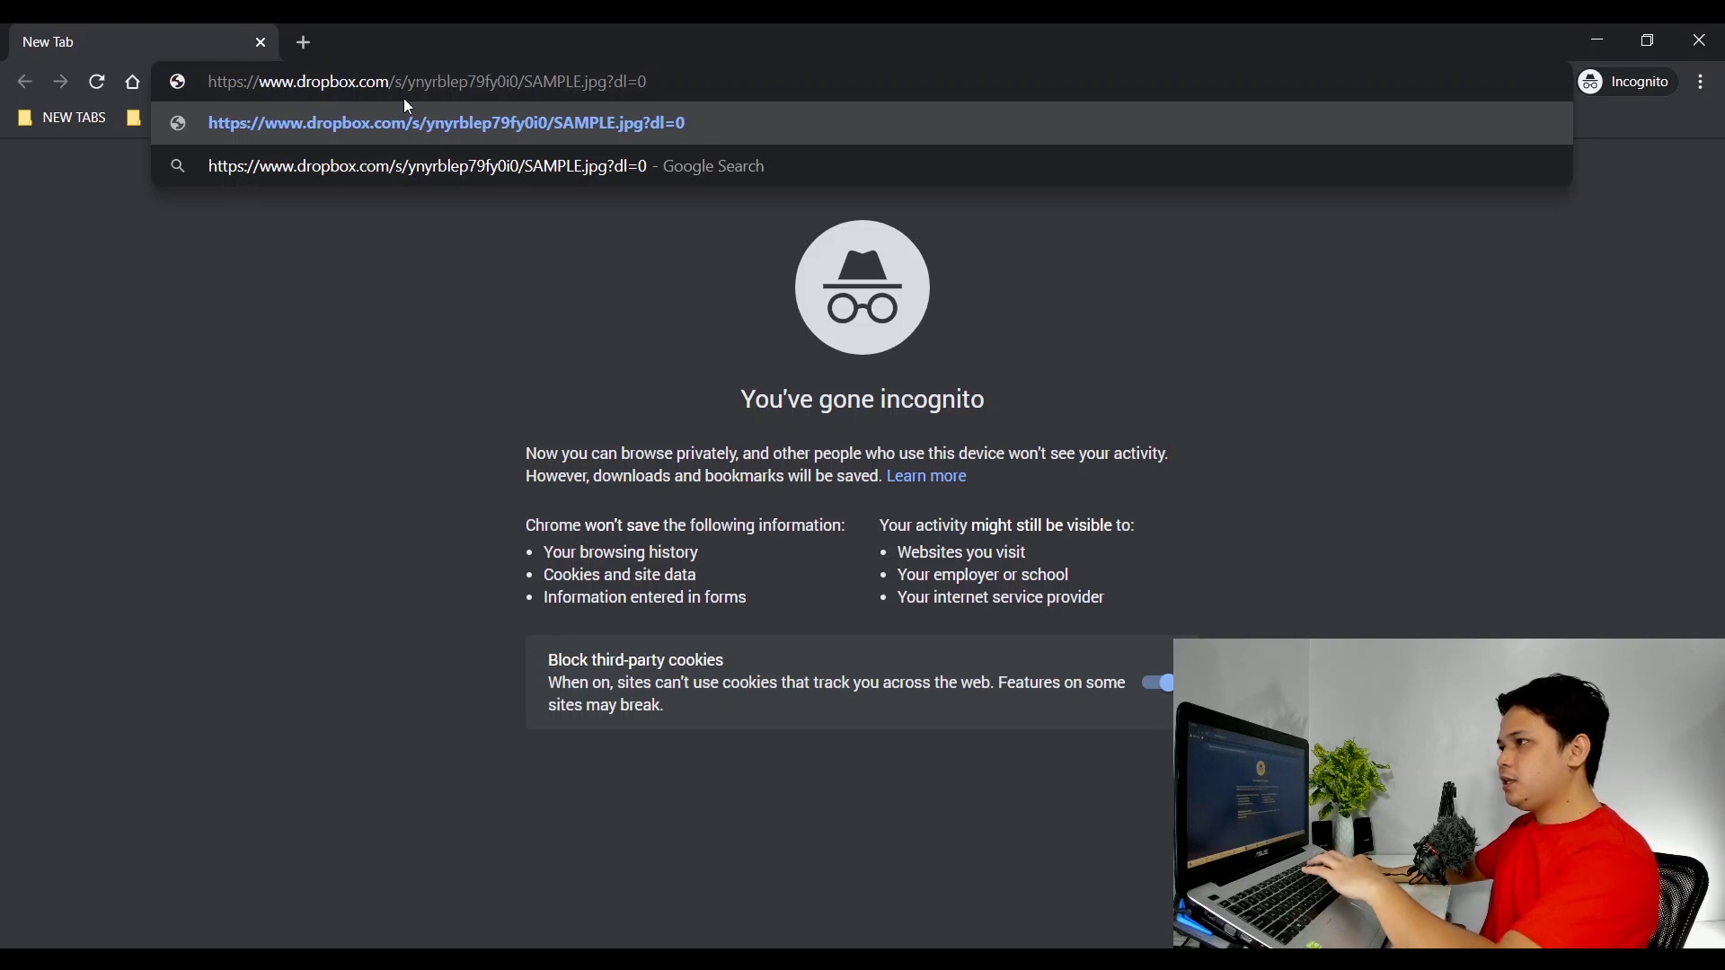
left_click(610, 125)
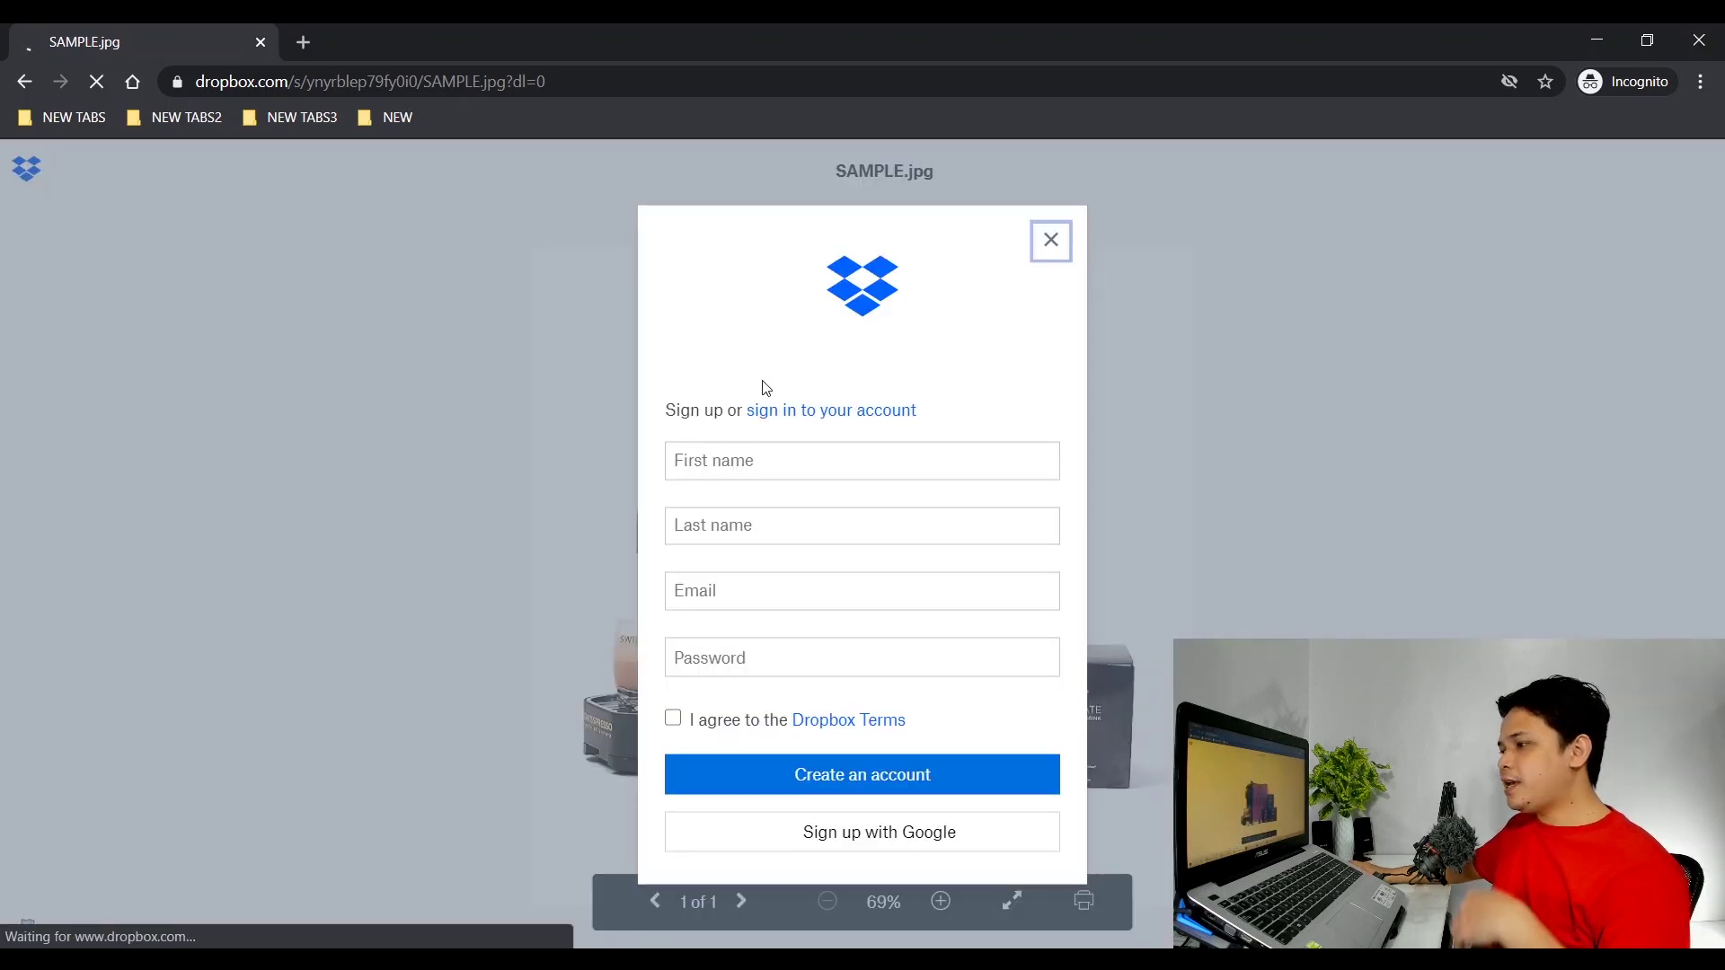
Close the sign-up prompt over the preview and go to the desktop's sunglasses image.
left_click(1048, 205)
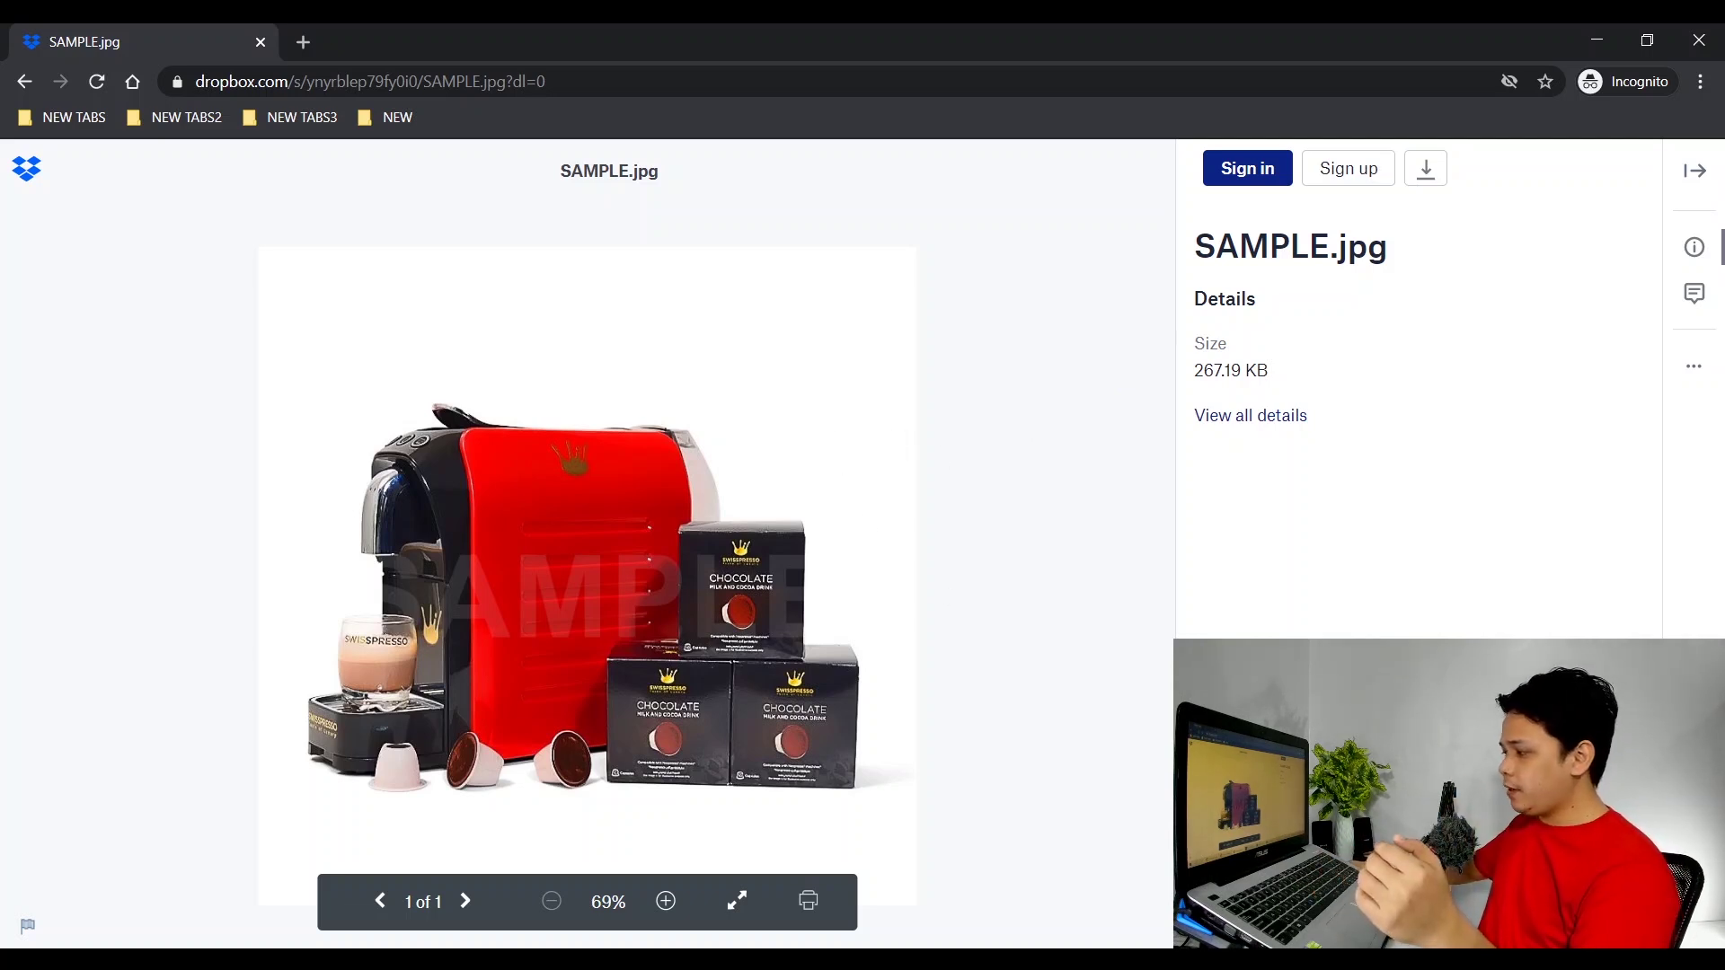
key("super+d")
left_click(63, 177)
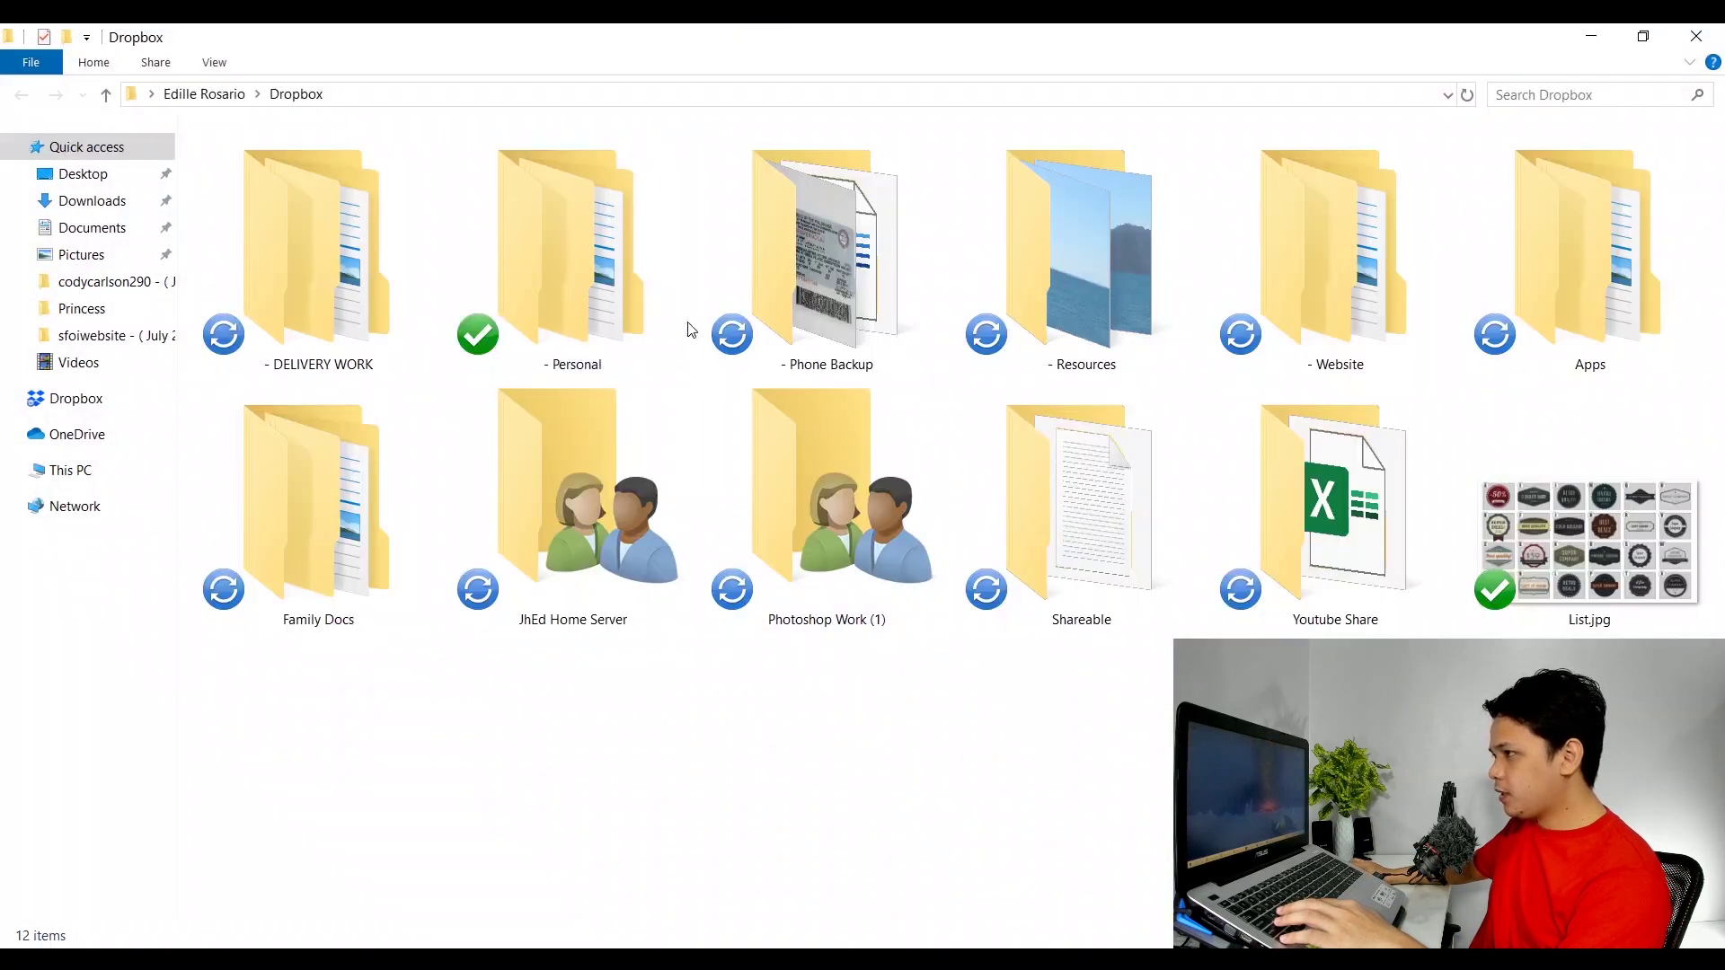
Select SAMPLE.jpg and the sunglasses .webp in CLIENT A, then return to '- DELIVERY WORK'.
left_click(684, 324)
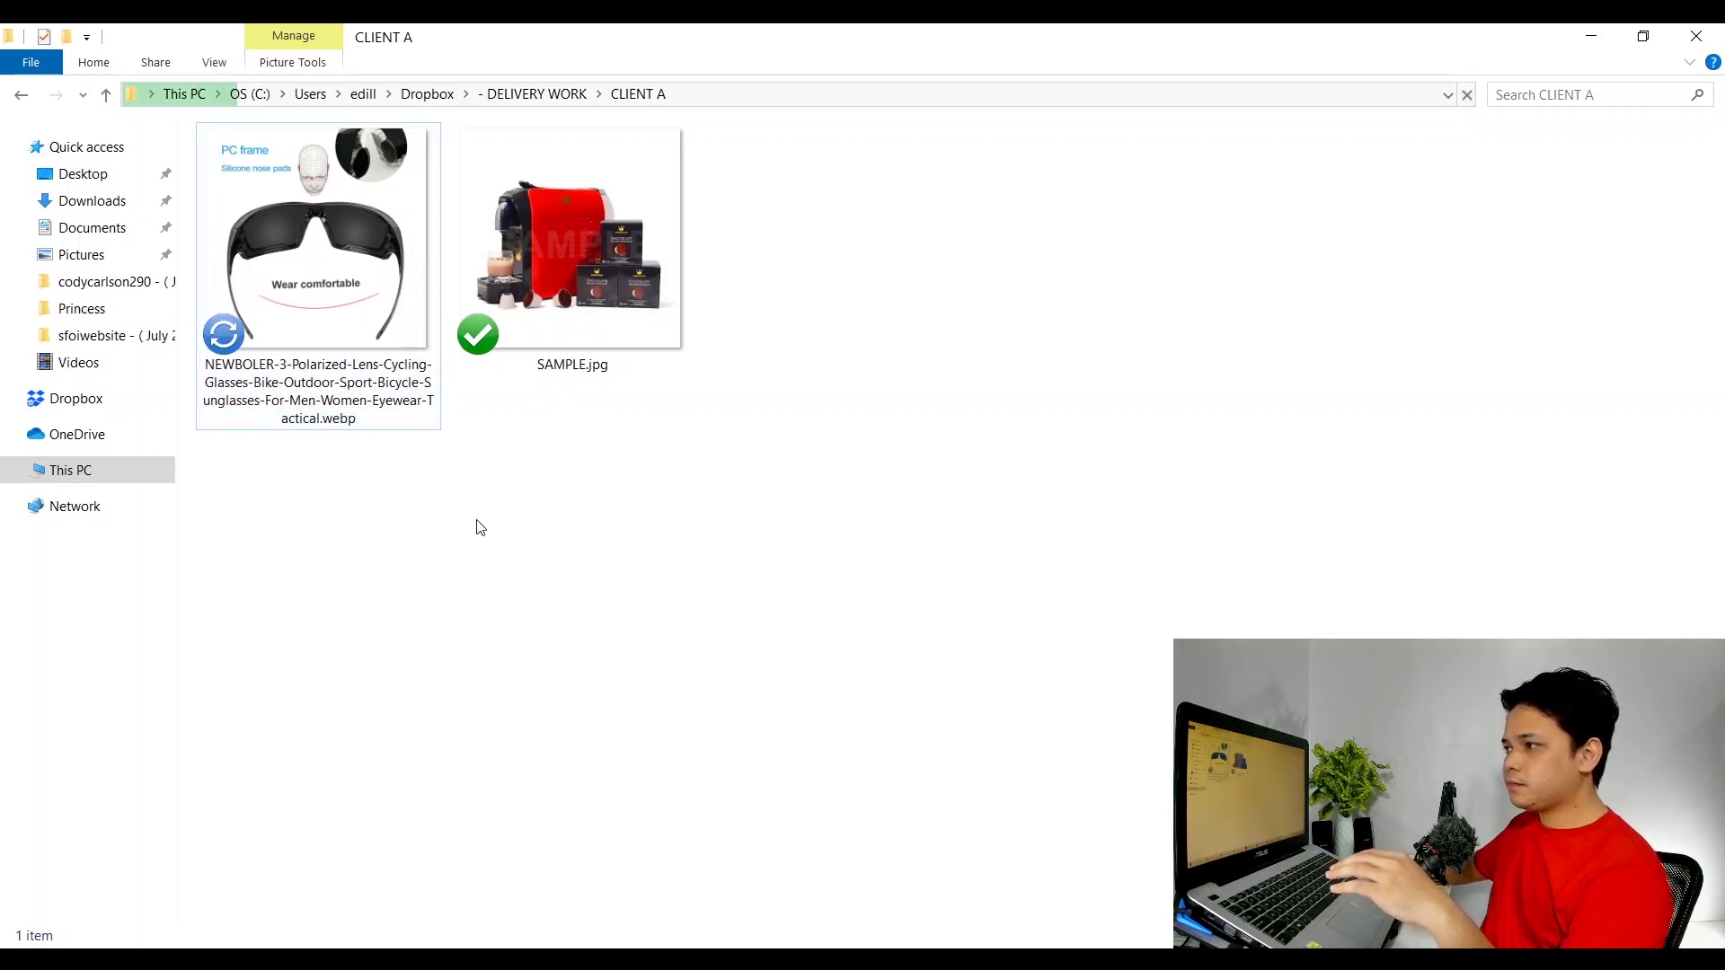
left_click_drag(358, 594, 563, 263)
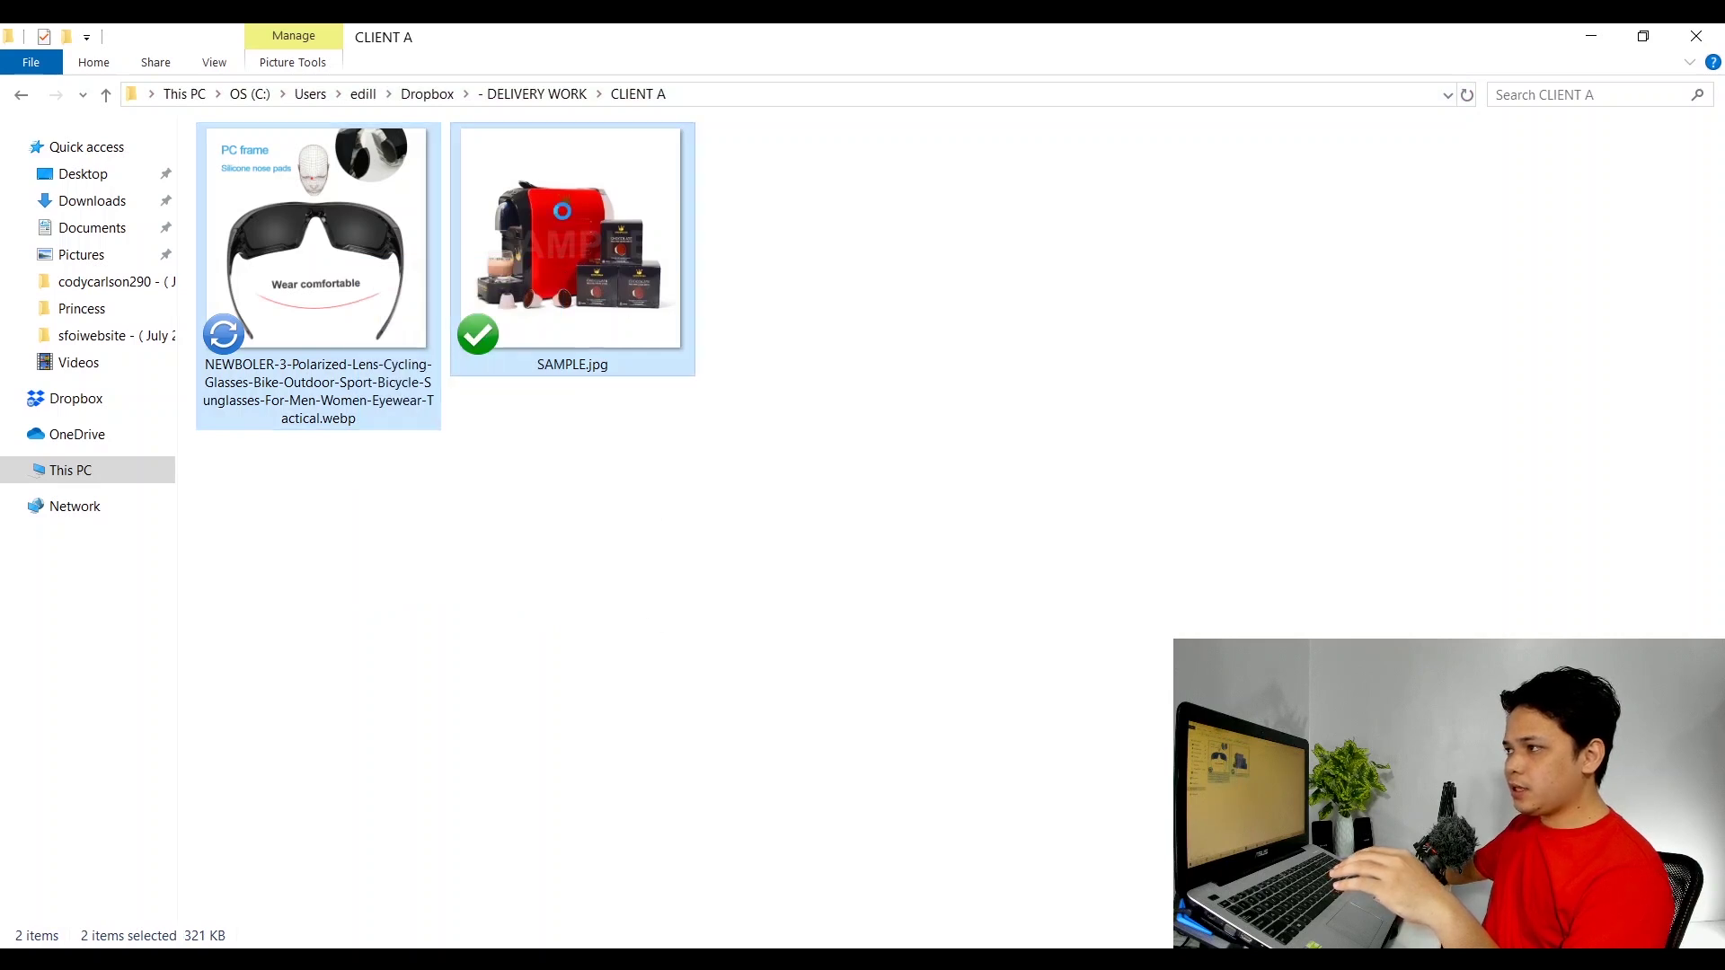
right_click(564, 216)
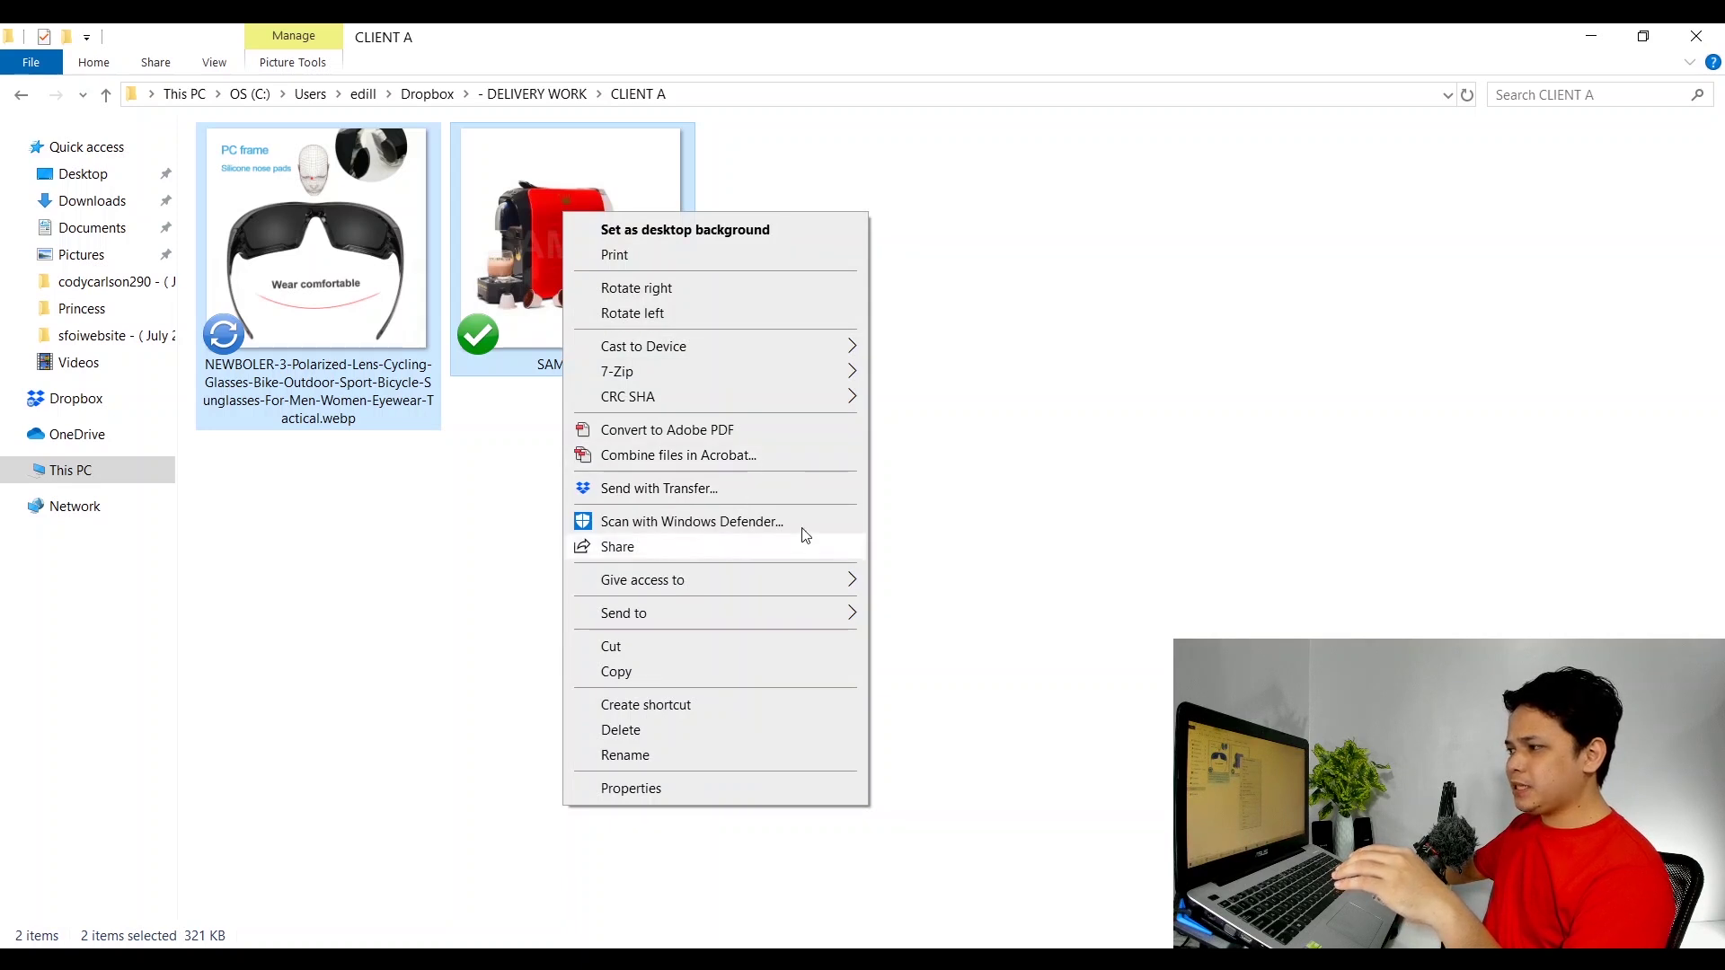
left_click(349, 572)
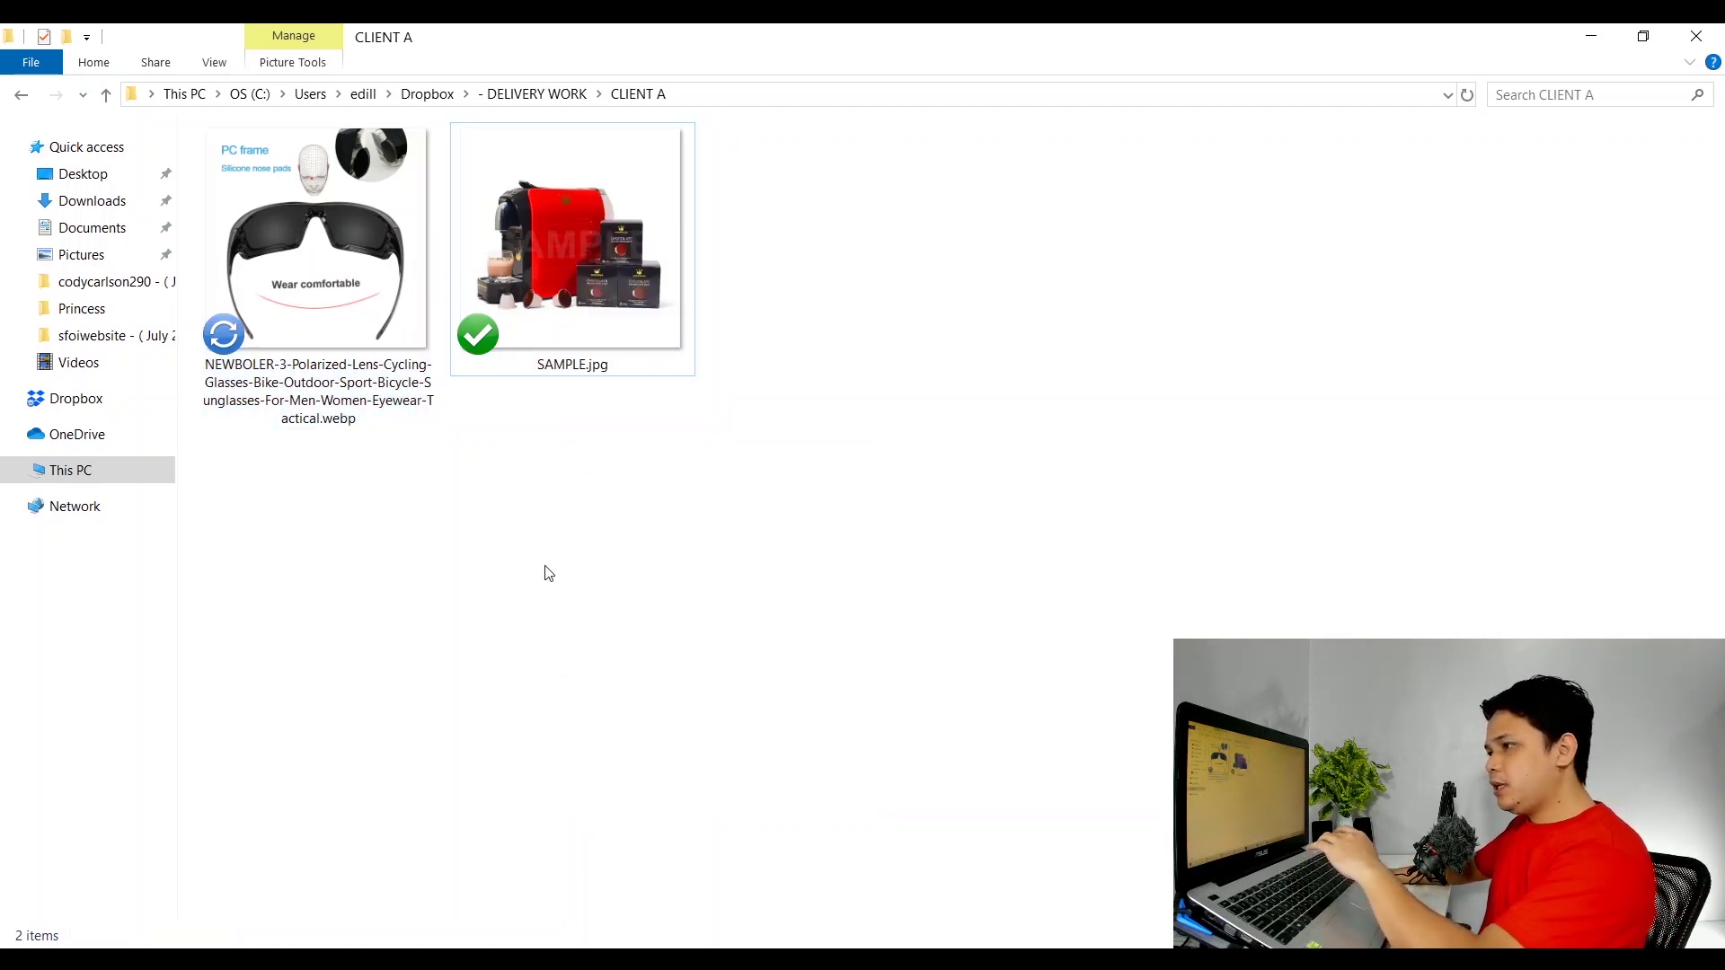
key("BackSpace")
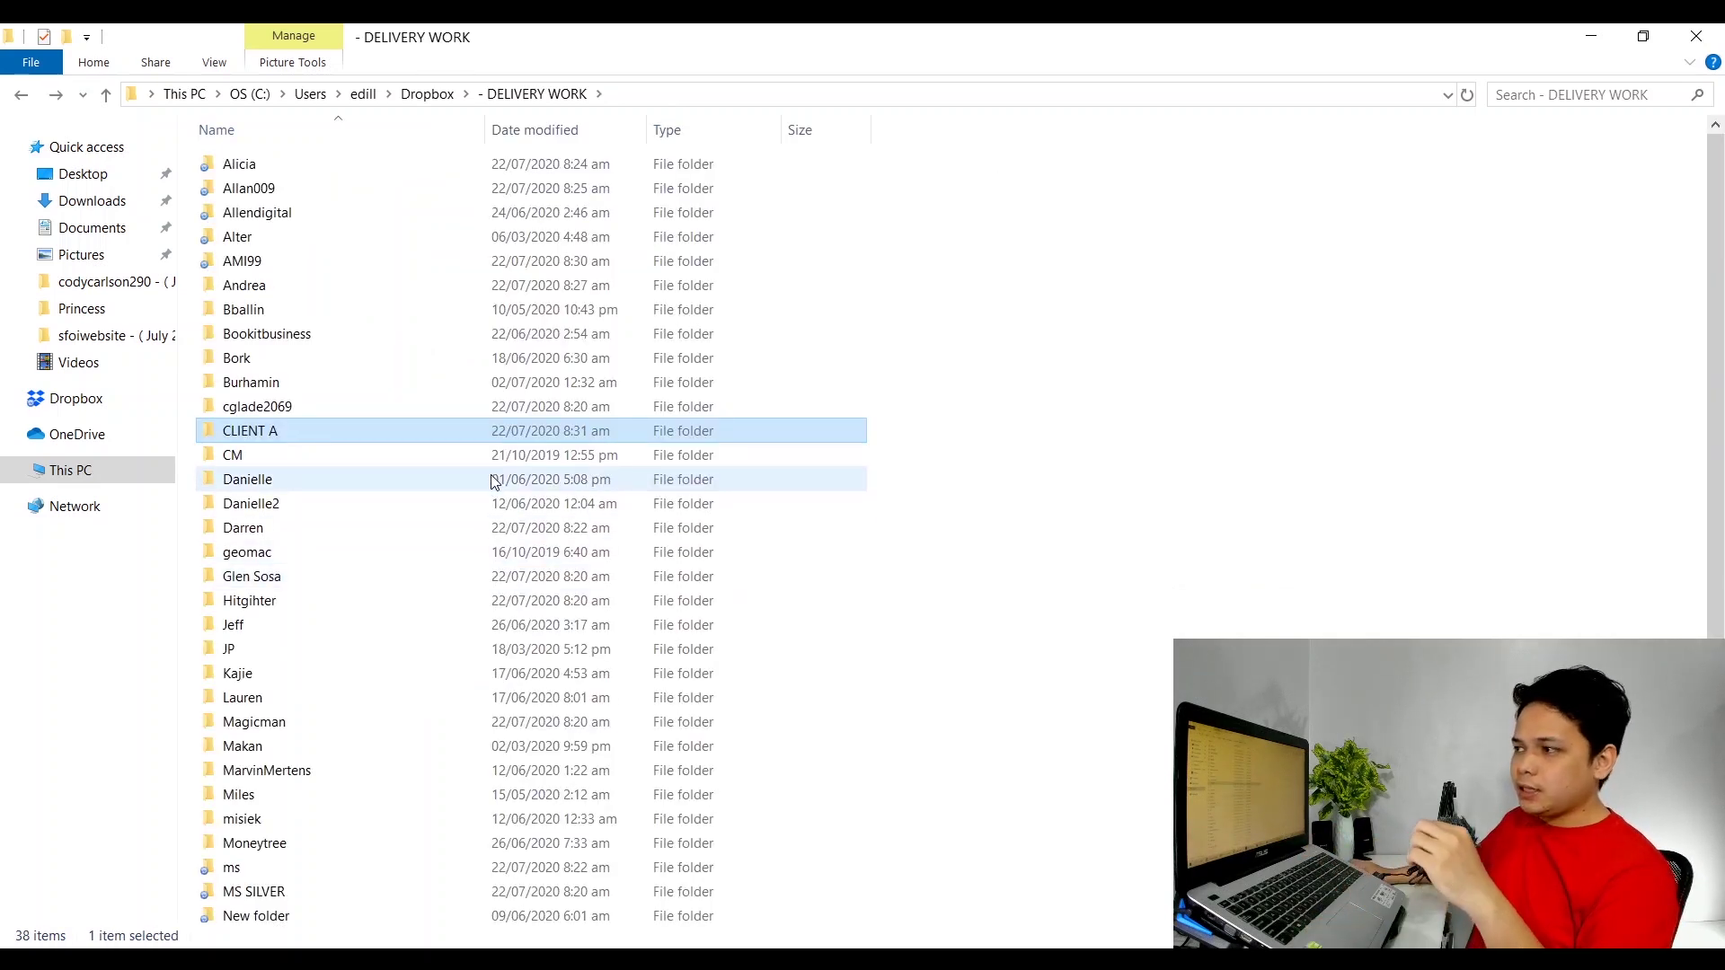
Copy the CLIENT A folder's Dropbox link and switch back to the incognito browser.
left_click(242, 406)
left_click(241, 437)
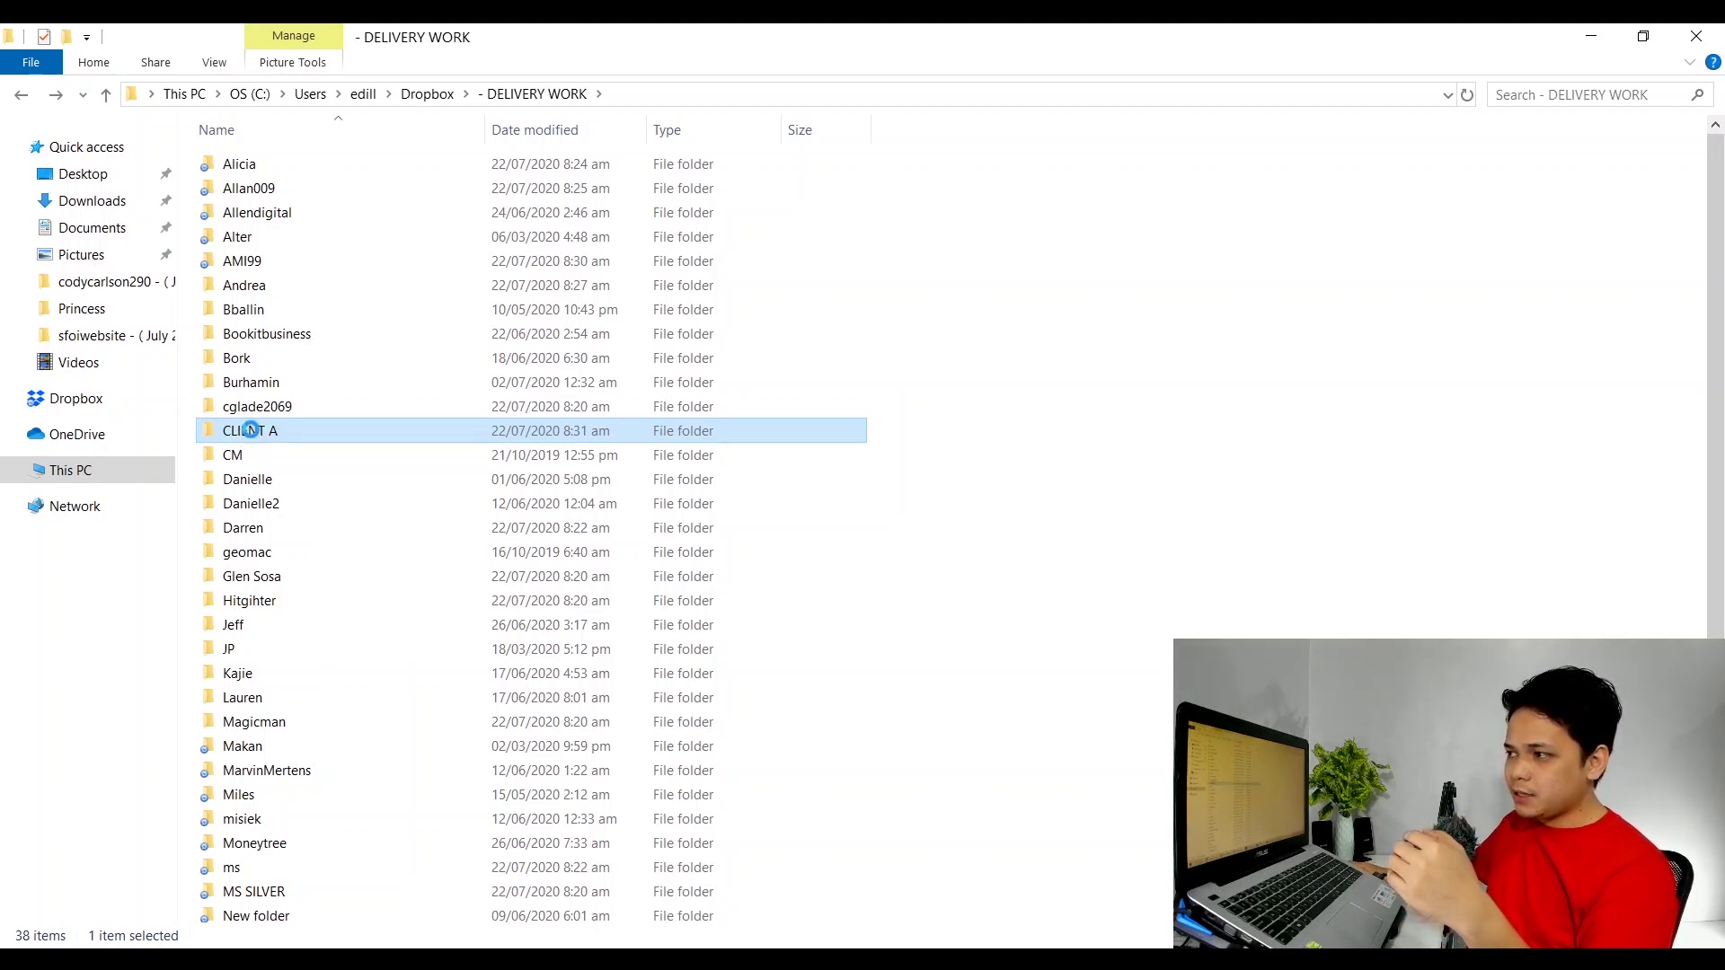
right_click(251, 430)
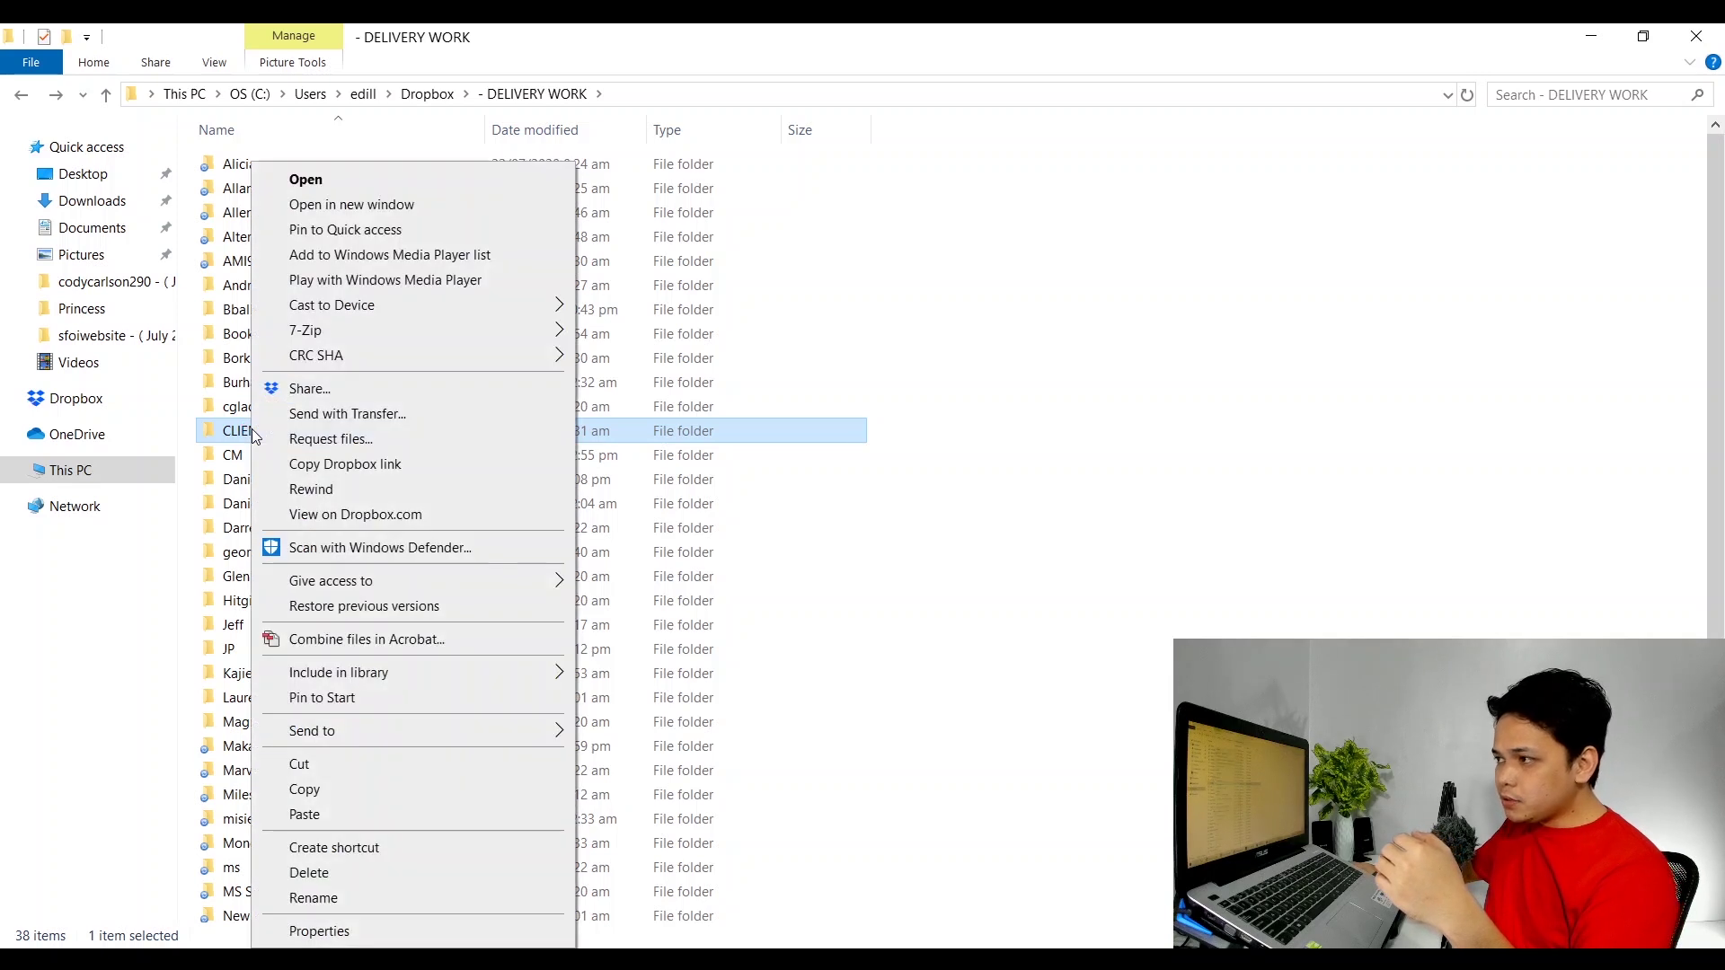
left_click(334, 464)
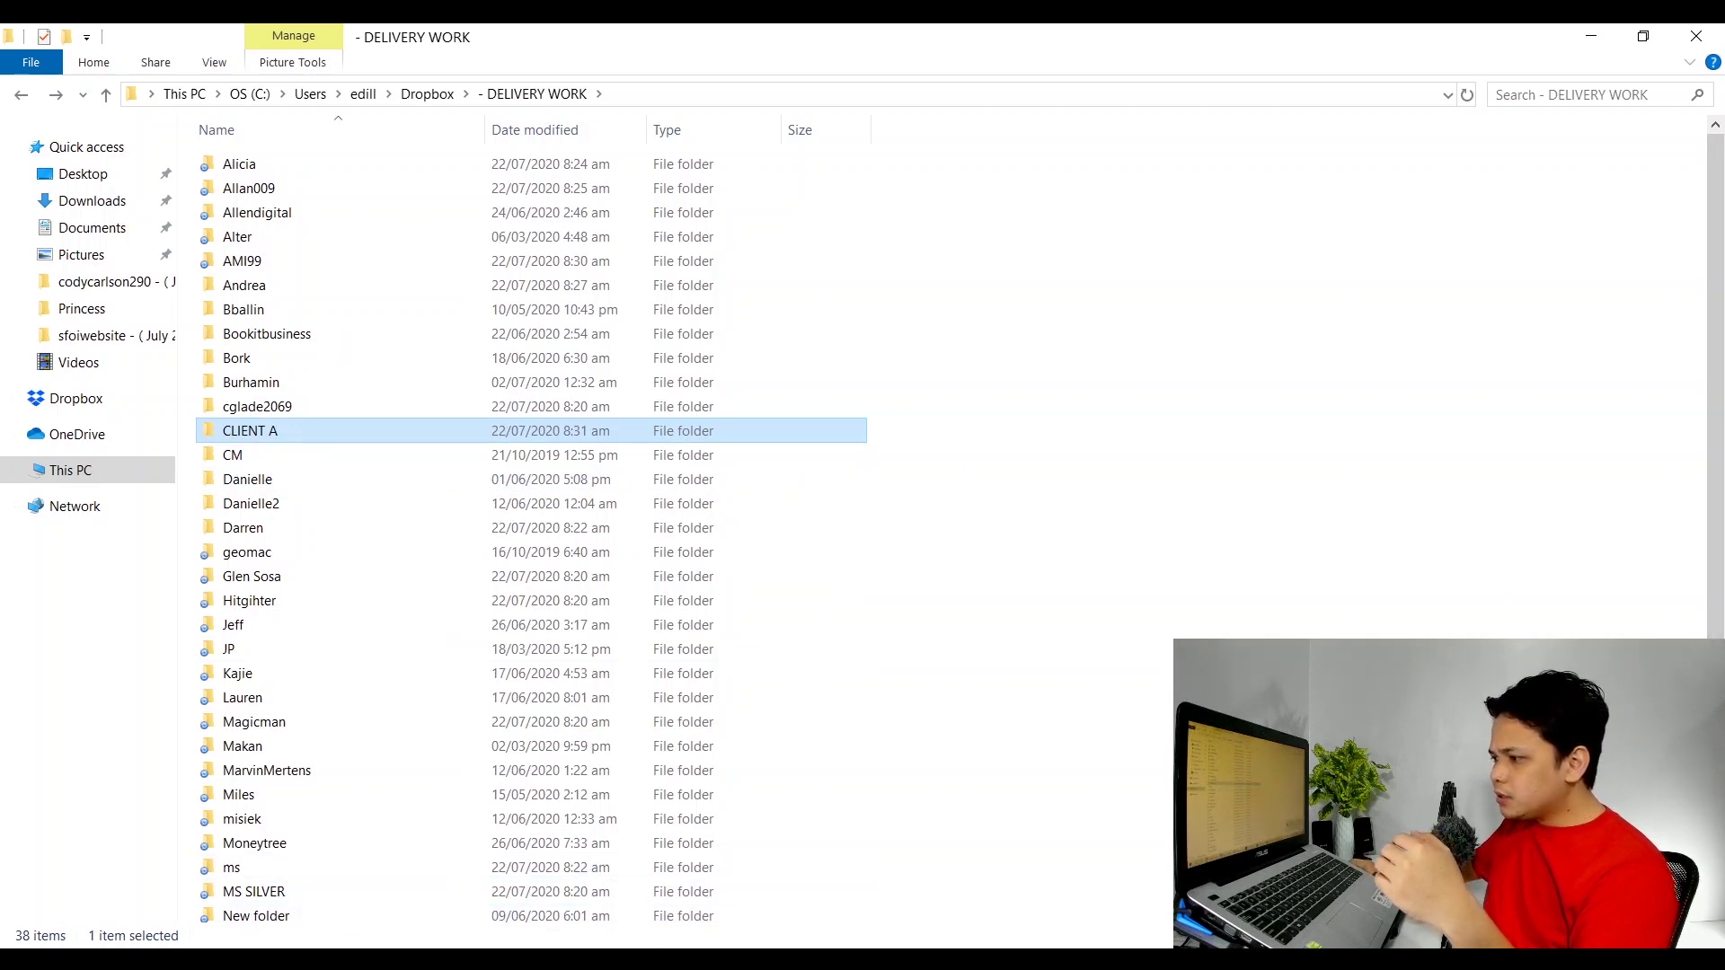
key("alt+Tab")
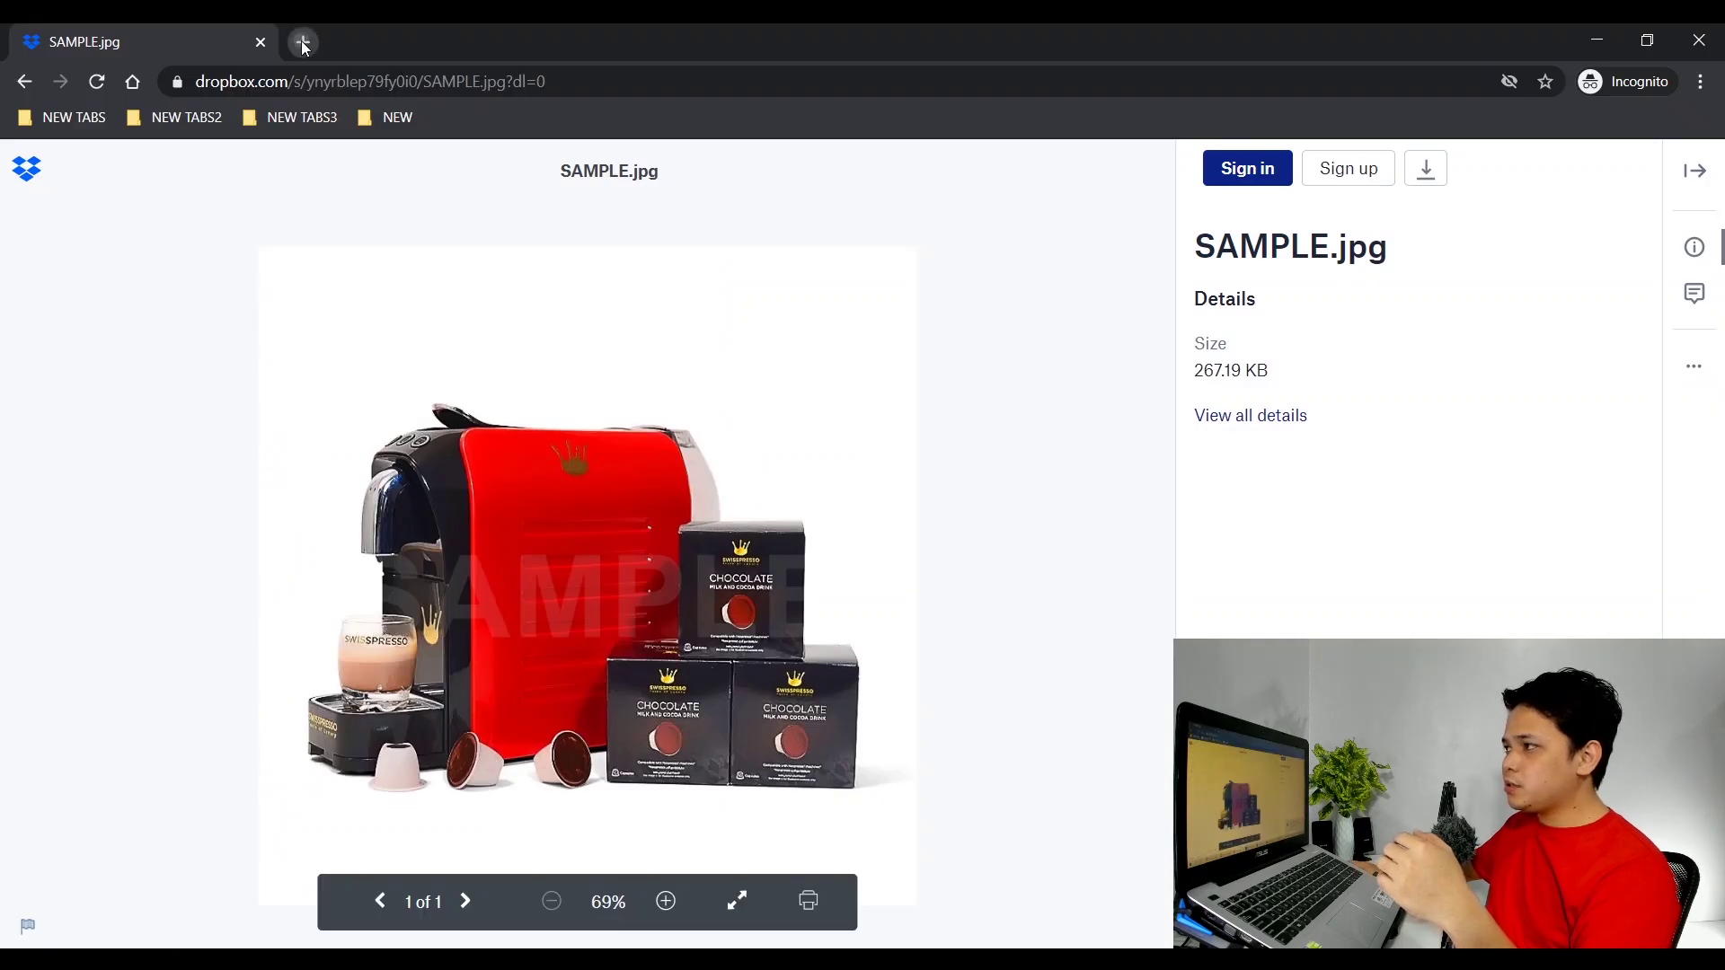
Open the CLIENT A folder's shared link in a new incognito tab.
left_click(301, 42)
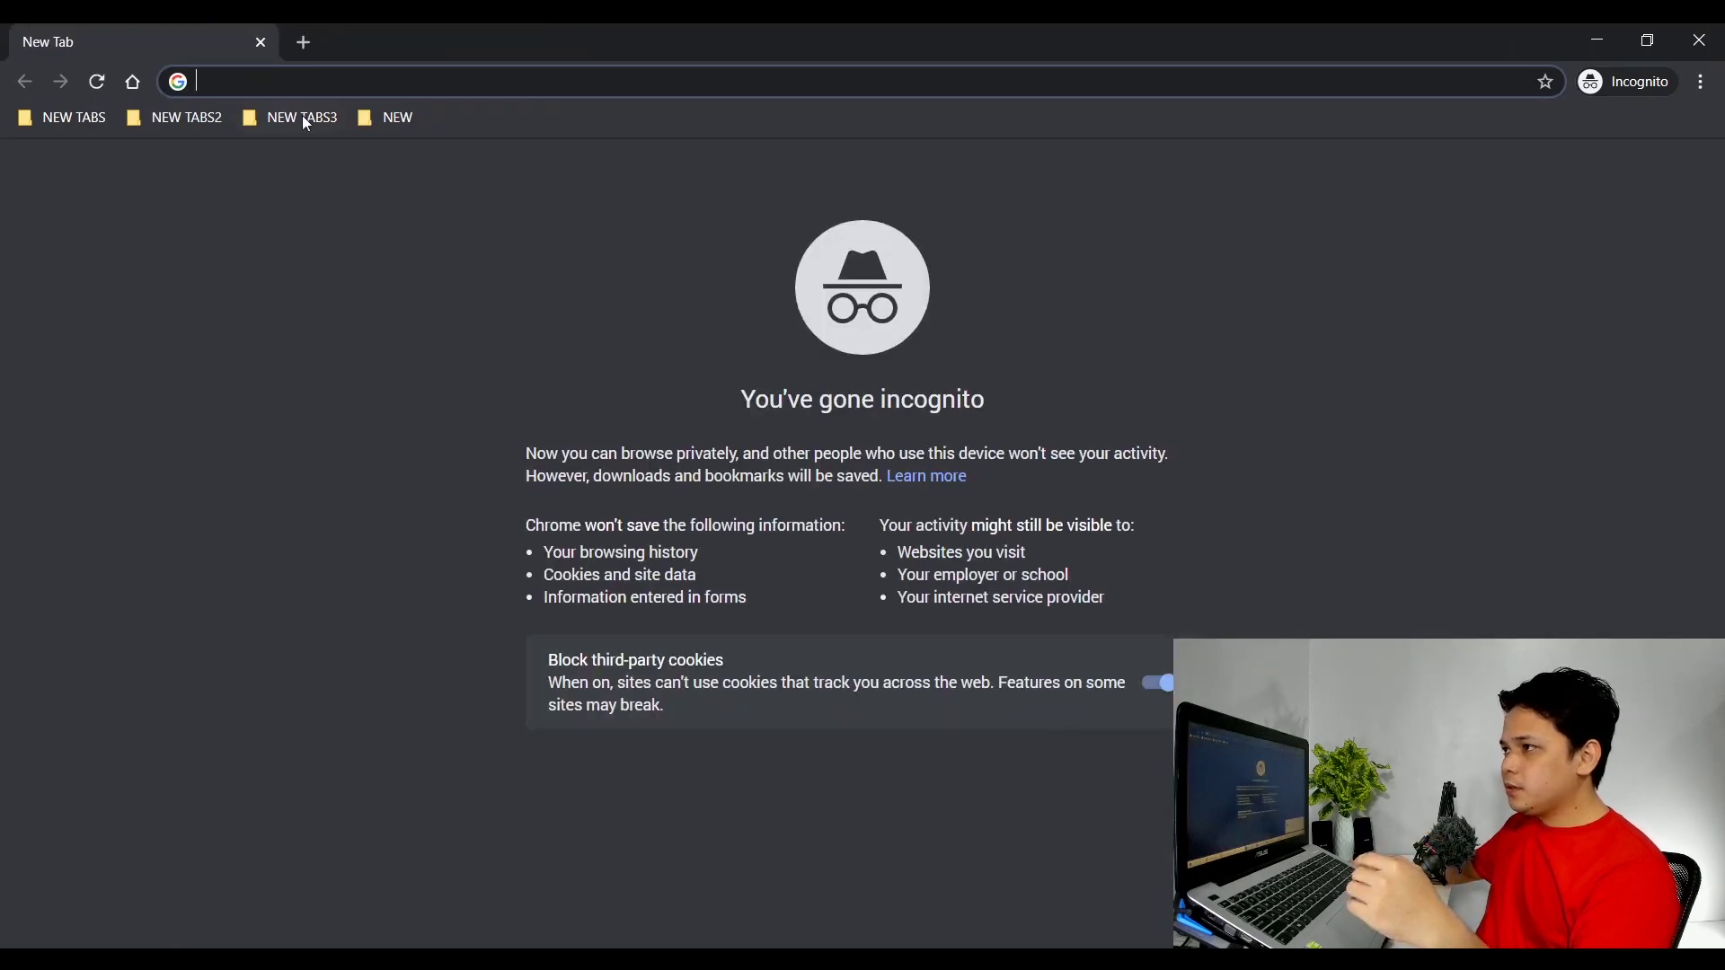
key("Return")
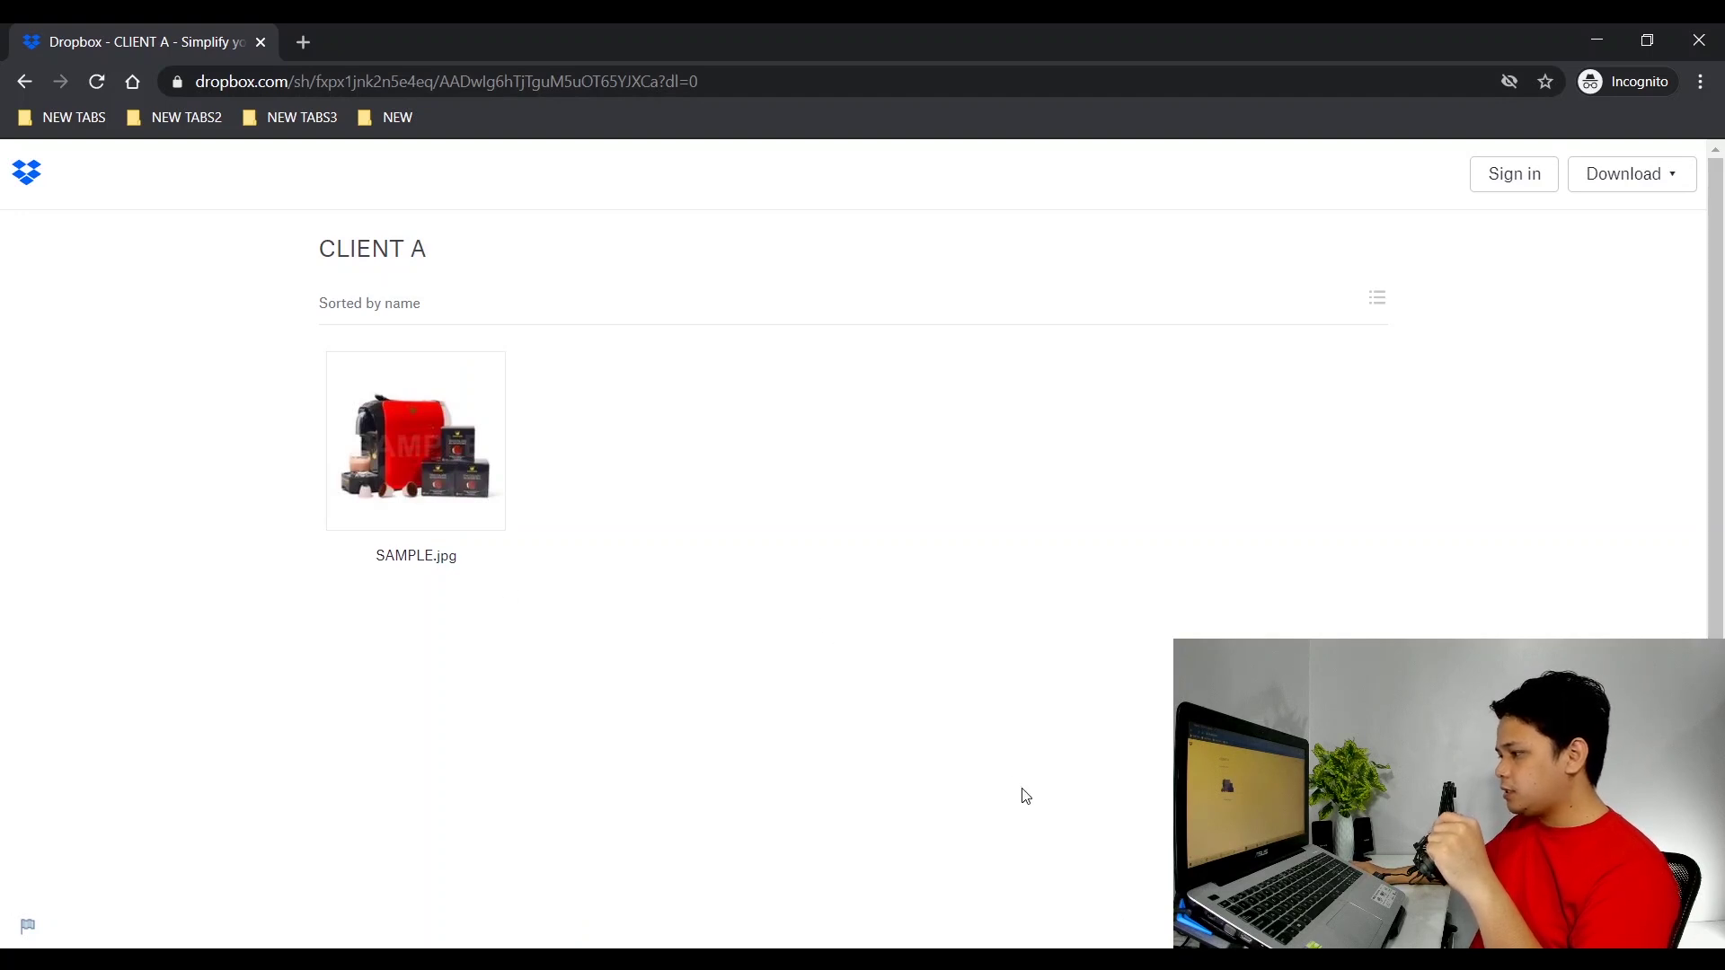
Compare with CLIENT A in File Explorer, then select the shared folder's full URL.
key("alt+Tab")
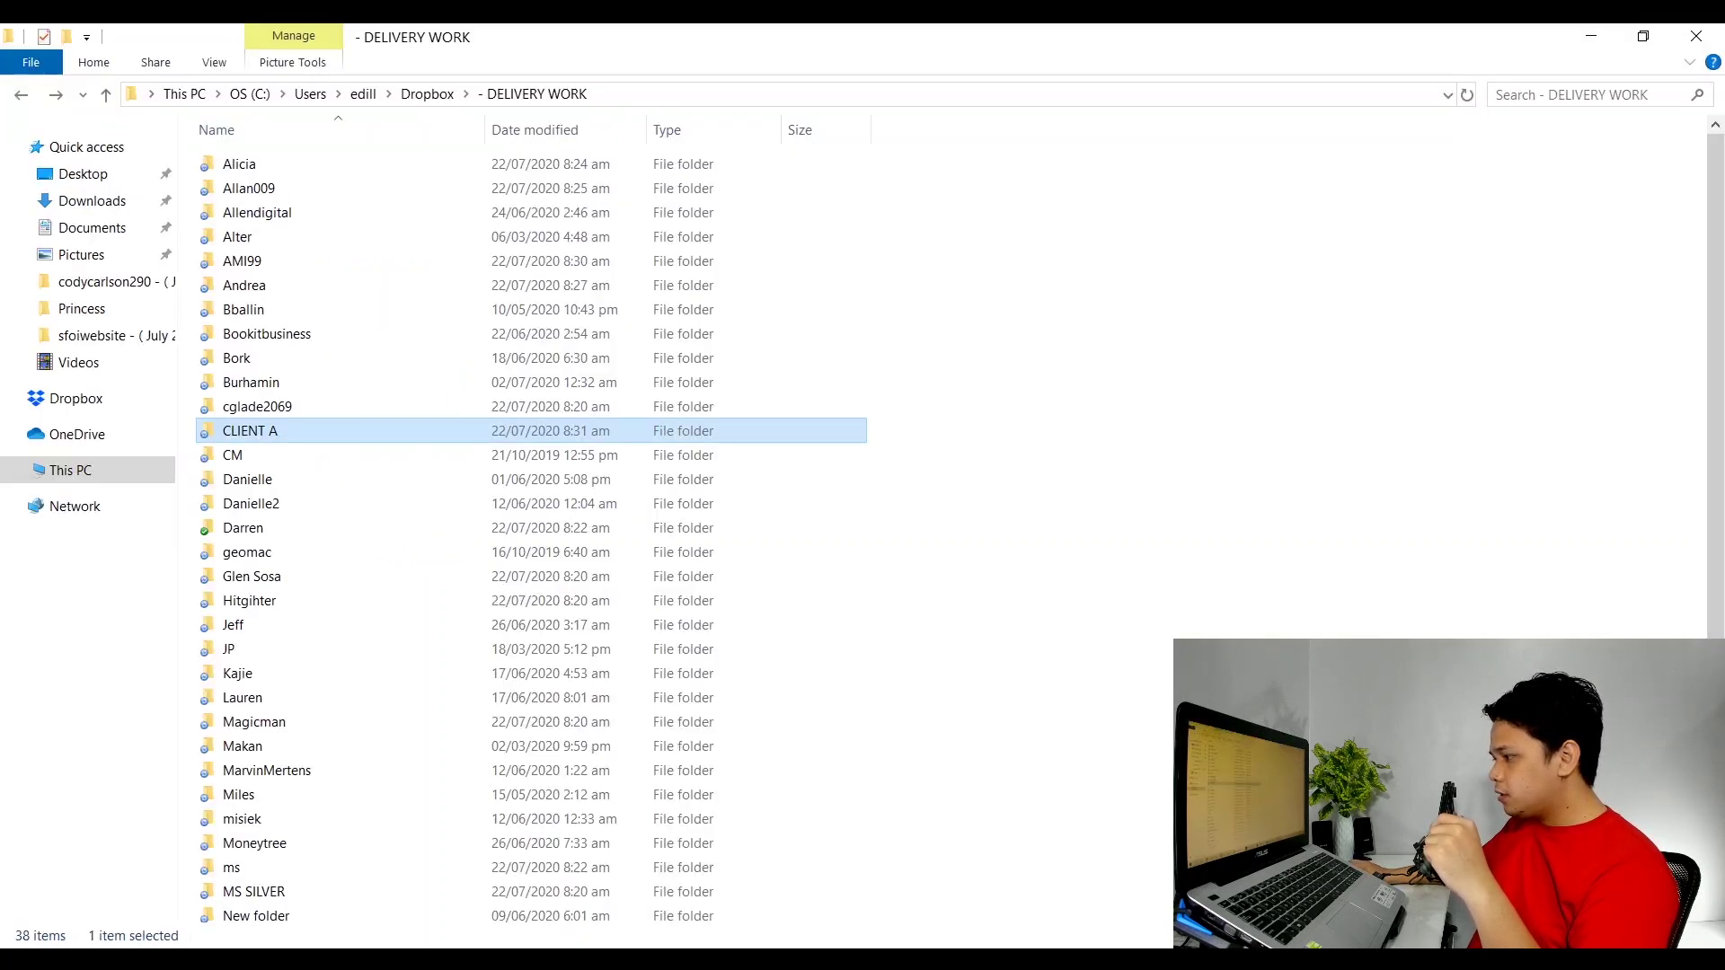
double_click(287, 436)
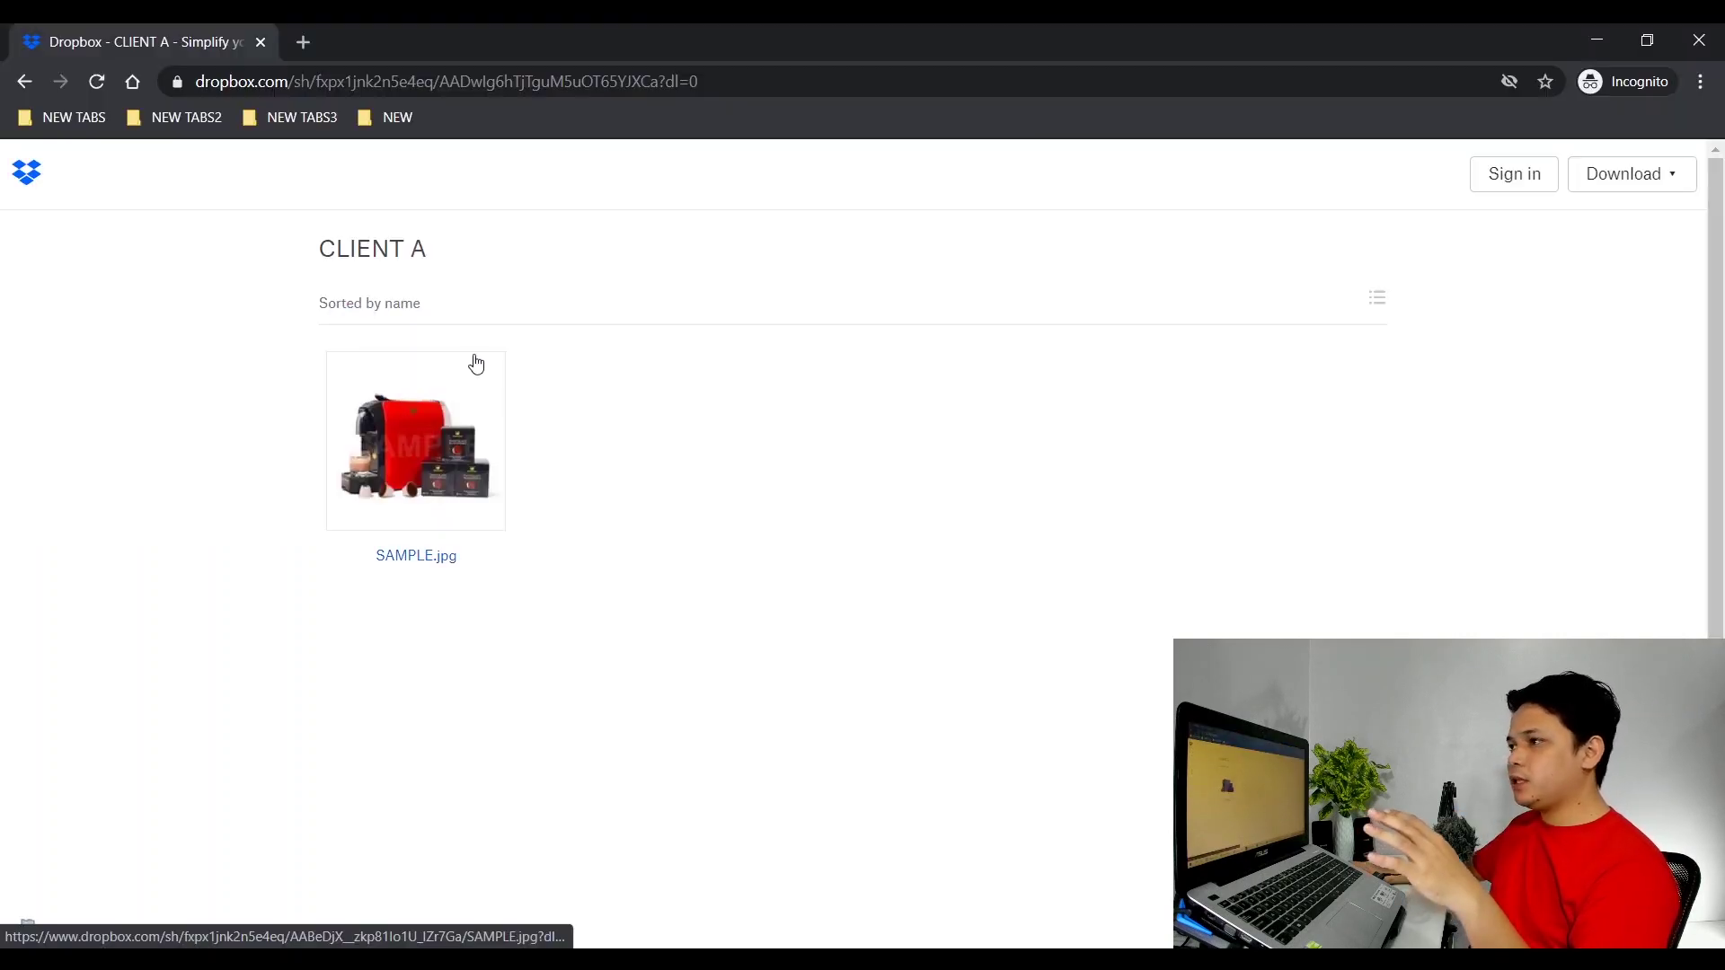
left_click(750, 79)
left_click_drag(789, 79, 138, 56)
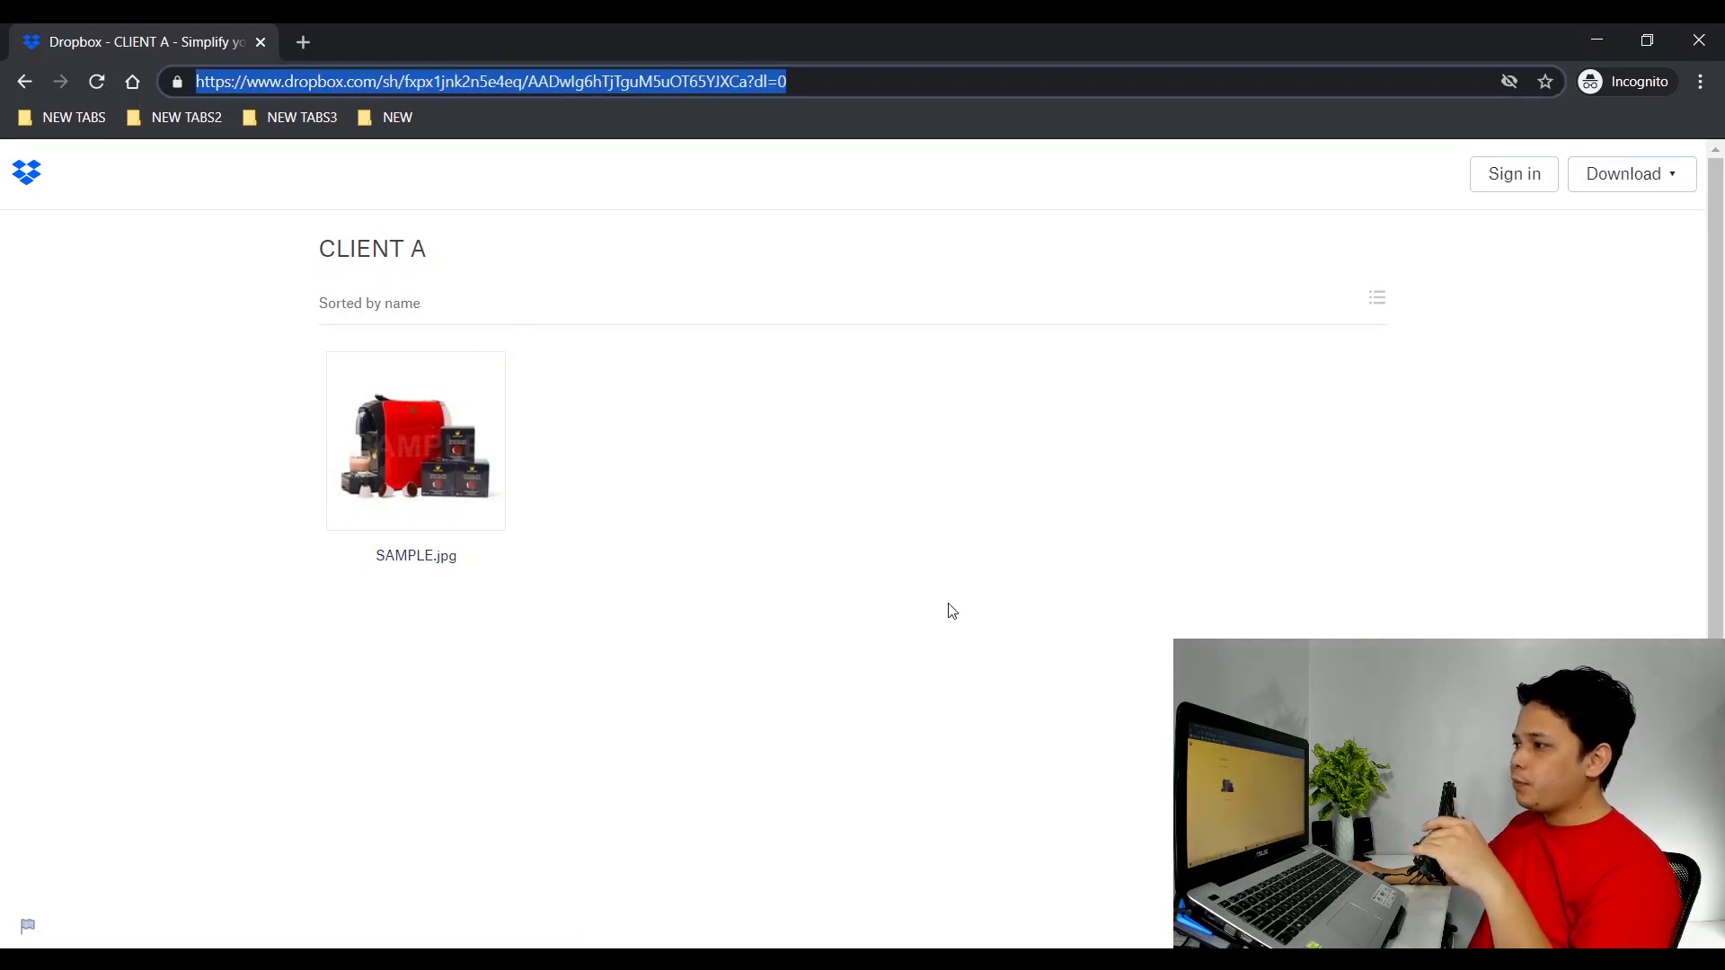